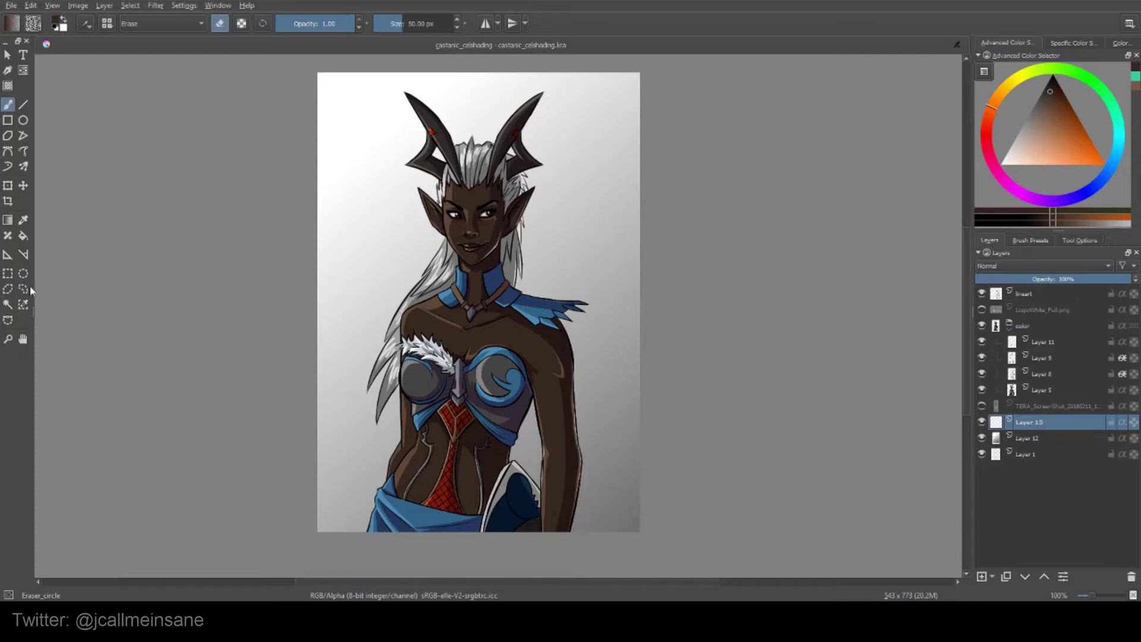
Step: Draw rectangular selections of various sizes over the character and background, and clear the selection after trying them out
left_click(9, 274)
left_click(8, 273)
left_click_drag(348, 126, 568, 367)
left_click_drag(378, 170, 505, 283)
left_click_drag(413, 153, 494, 241)
left_click_drag(443, 346, 376, 491)
left_click_drag(339, 87, 614, 122)
left_click_drag(610, 230, 367, 388)
left_click_drag(368, 141, 423, 211)
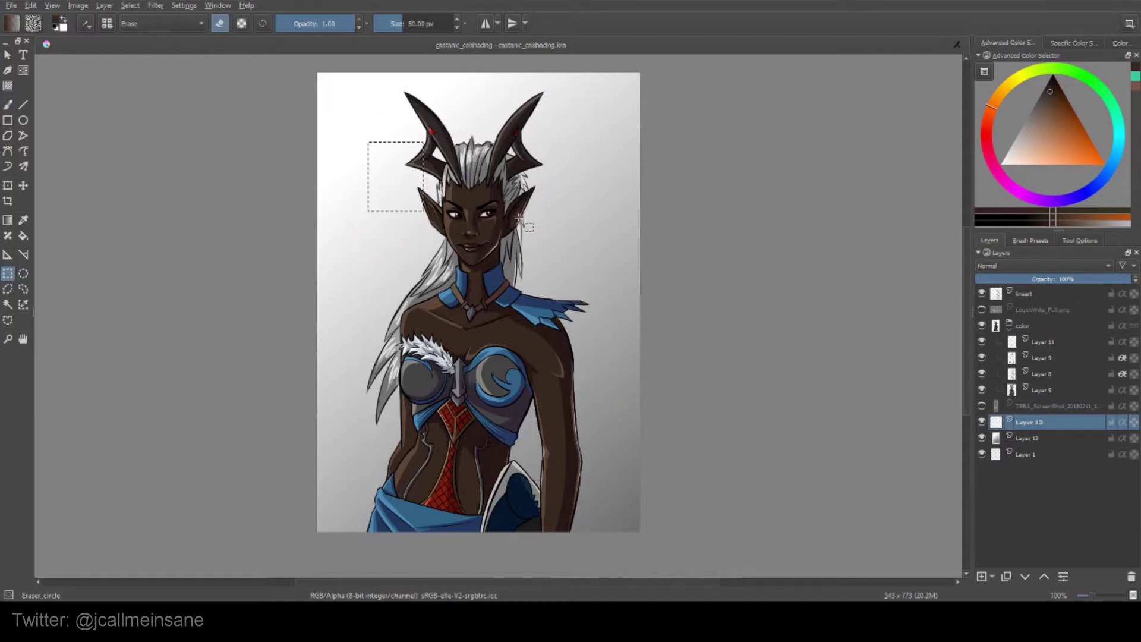
key("ctrl+shift+a")
left_click_drag(349, 109, 561, 322)
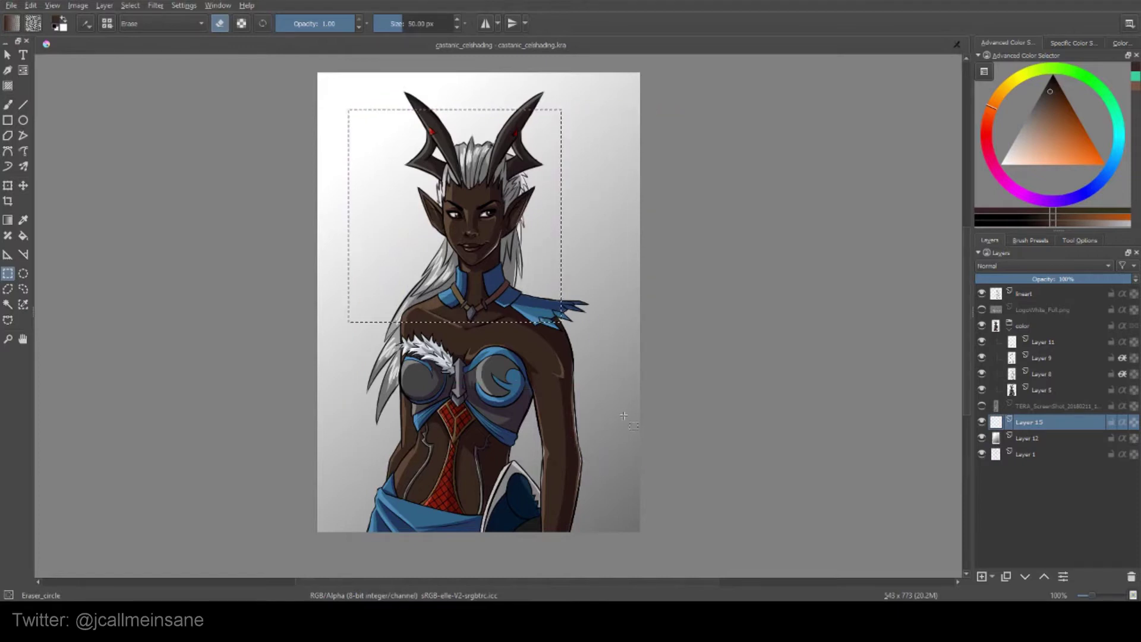
key("ctrl+shift+a")
Step: Draw several elliptical selections around the character's head and chest, and clear the last one
left_click(23, 274)
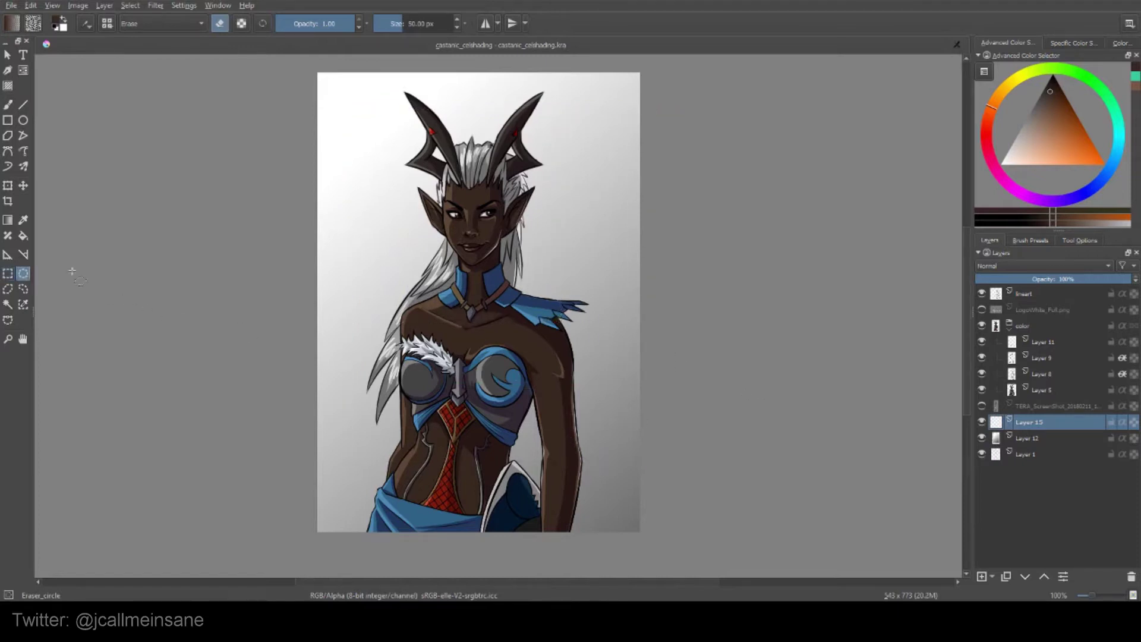
left_click_drag(376, 174, 398, 312)
left_click_drag(413, 84, 485, 410)
left_click_drag(371, 192, 538, 364)
left_click_drag(341, 99, 537, 381)
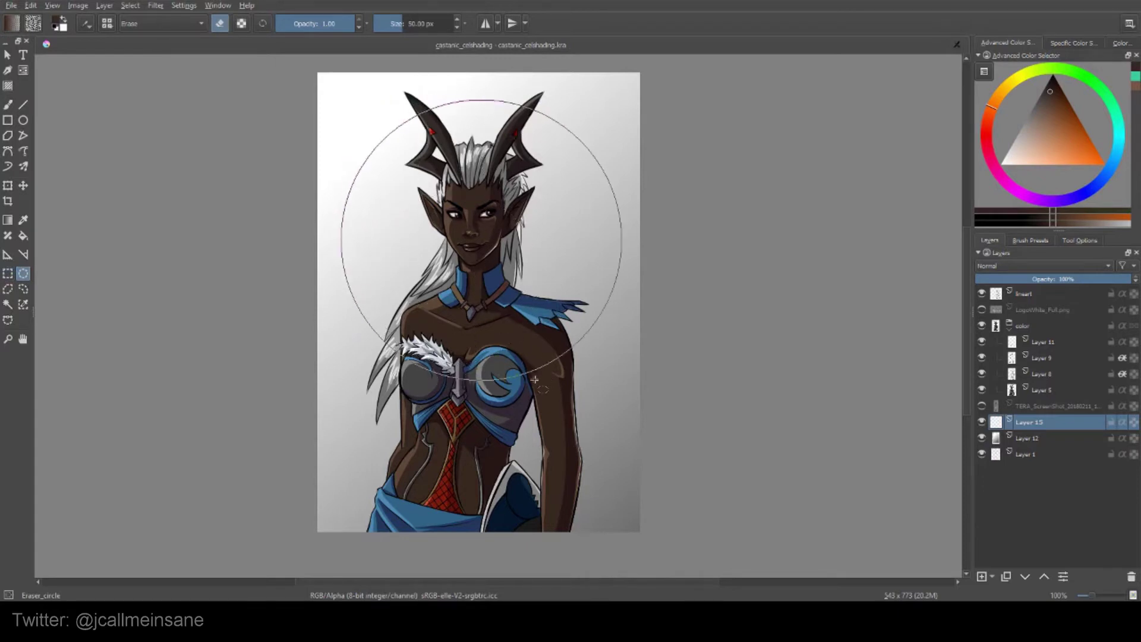
left_click(536, 480)
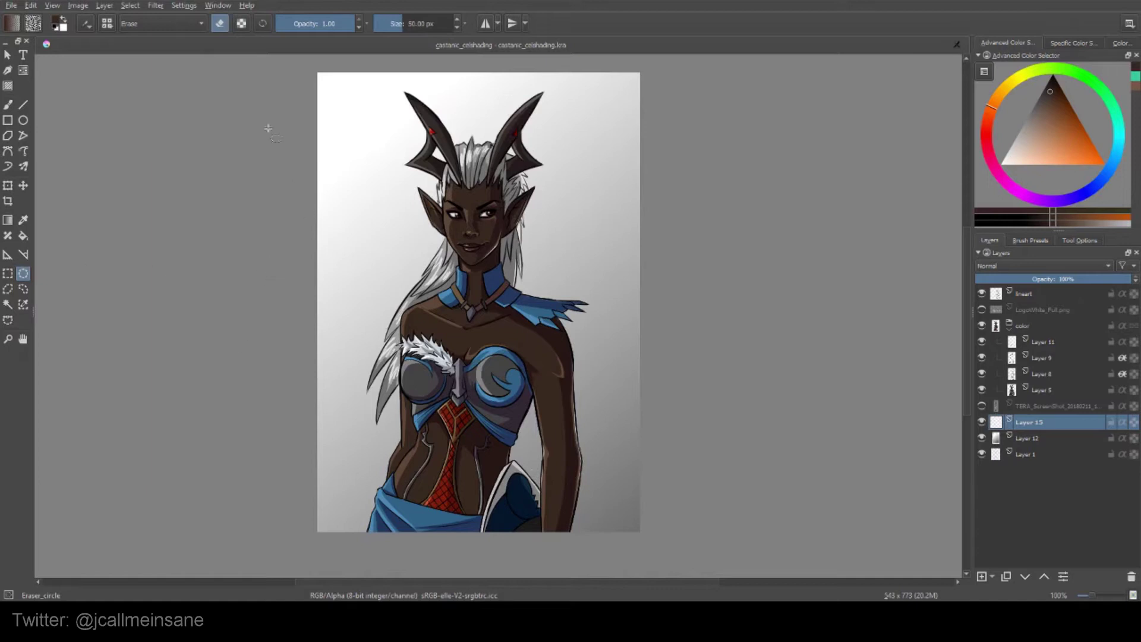
Step: Draw an elliptical selection around the face and another over the background beside the head, clearing each one
left_click_drag(413, 153, 512, 315)
left_click(131, 7)
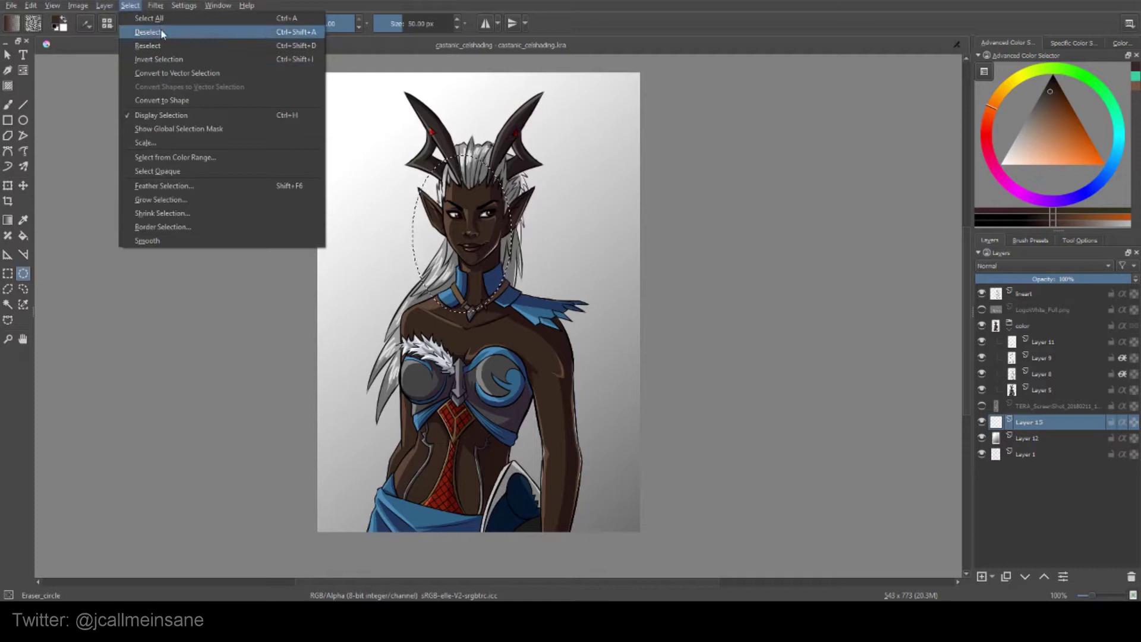
left_click(423, 3)
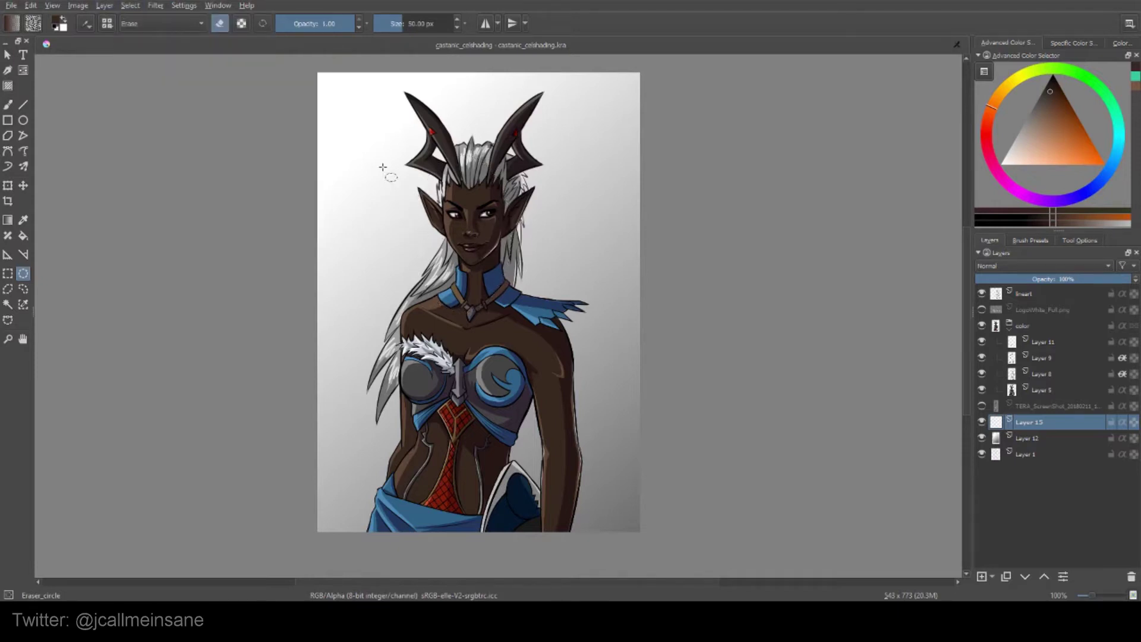
left_click_drag(346, 133, 450, 244)
left_click(179, 326)
Step: Draw several rectangular selections over the head and hair, and show the Rectangular Selection tool's options
left_click(8, 274)
mouse_move(316, 197)
left_mouse_down()
mouse_move(449, 327)
mouse_move(478, 392)
left_mouse_up()
left_click_drag(455, 133, 520, 260)
left_click_drag(390, 199, 456, 275)
left_click(135, 4)
left_click(143, 56)
left_click(1080, 240)
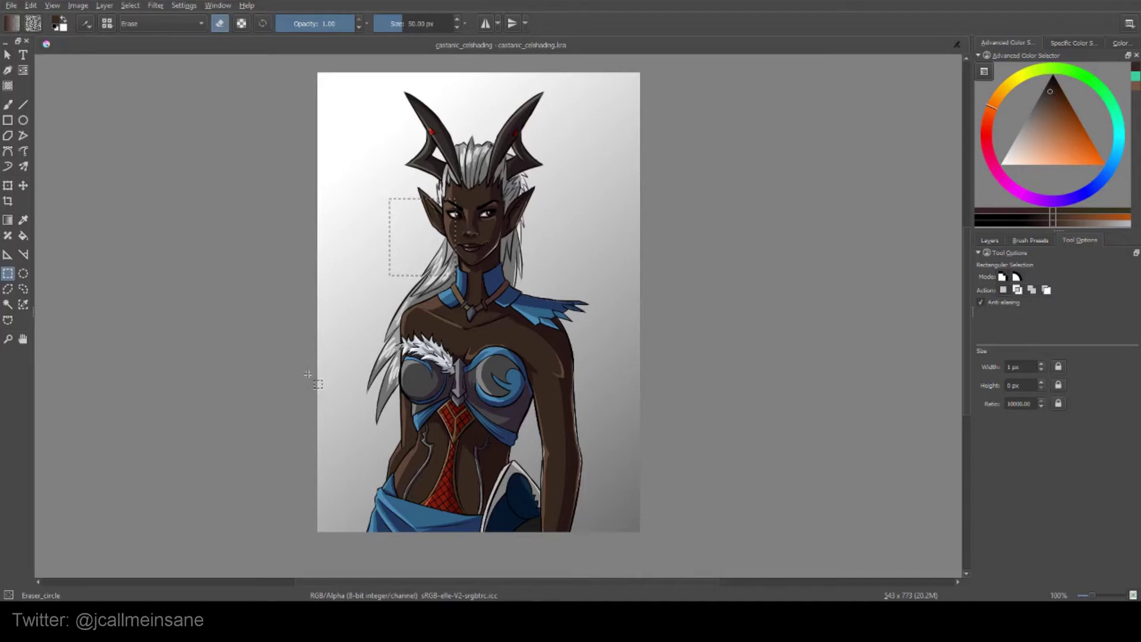
Step: Draw a closed polygonal selection around the character's head and torso
left_click(7, 291)
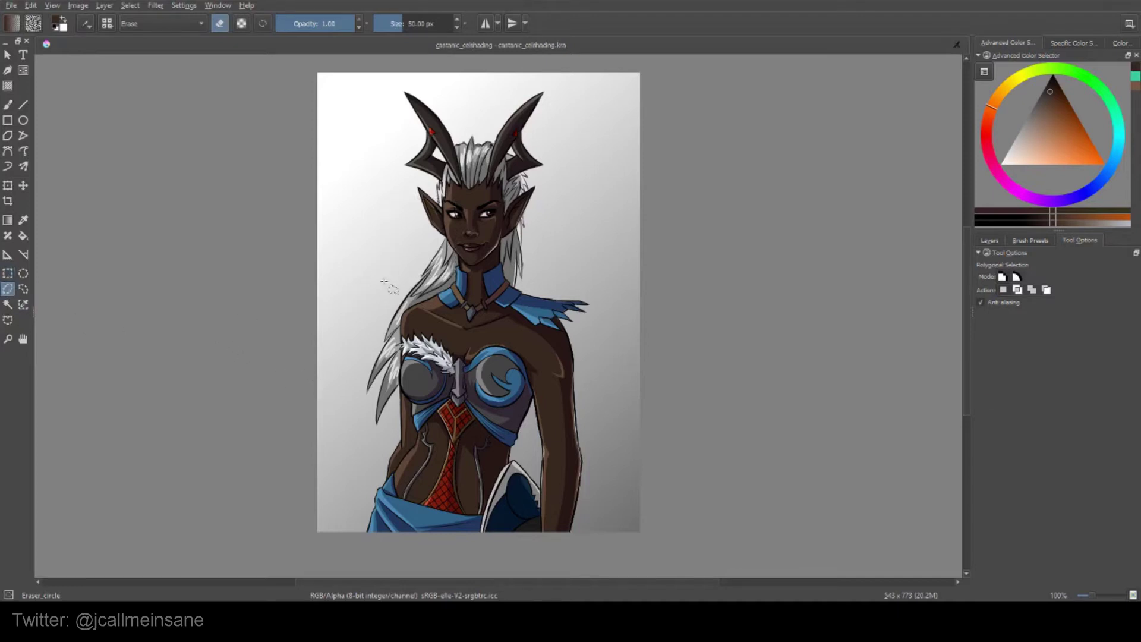
left_click(350, 295)
left_click(378, 428)
left_click(525, 457)
left_click(570, 289)
left_click(526, 176)
left_click(389, 182)
left_click(387, 285)
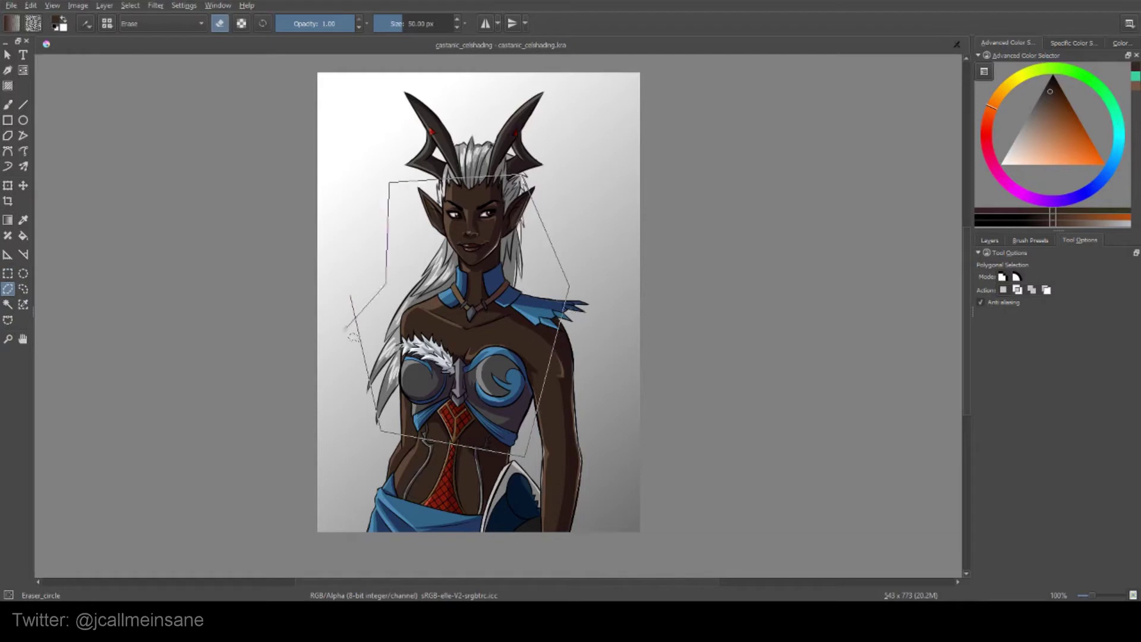
left_click(349, 298)
Step: Draw a second polygonal selection around the character from the horns' base to the waist, and deselect it
left_click(391, 207)
left_click(364, 352)
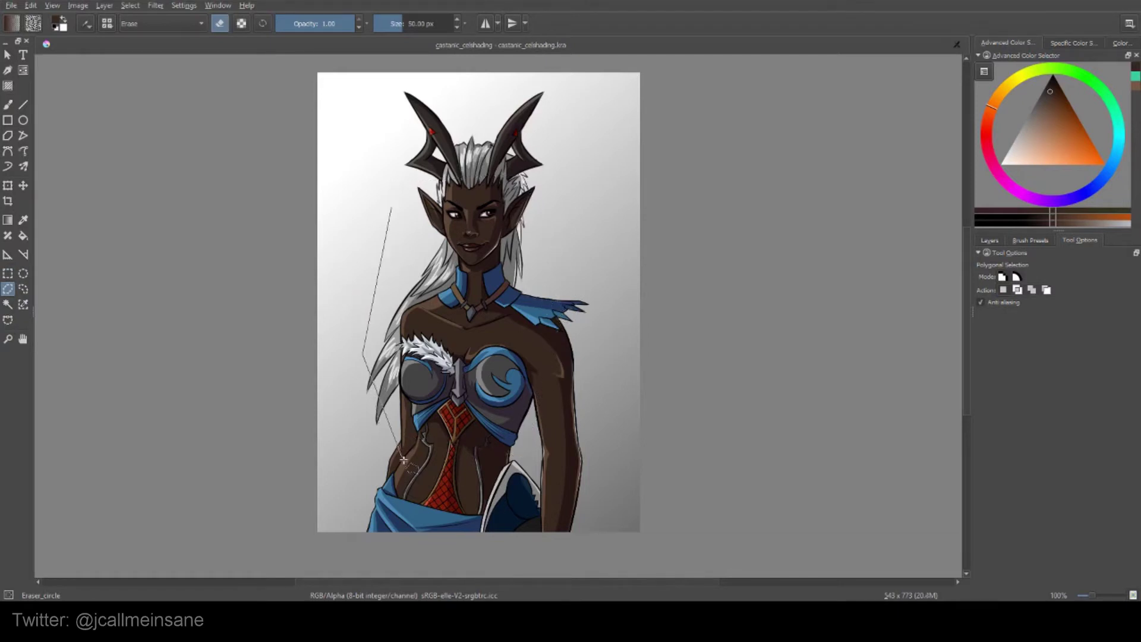
left_click(404, 458)
left_click(585, 444)
left_click(561, 278)
left_click(516, 189)
left_click(404, 142)
left_click(392, 208)
key("ctrl+shift+a")
Step: Draw a polygonal selection along the long hair, arm and waist, close it through the background, and deselect it
left_click(447, 243)
left_click(377, 433)
left_click(400, 388)
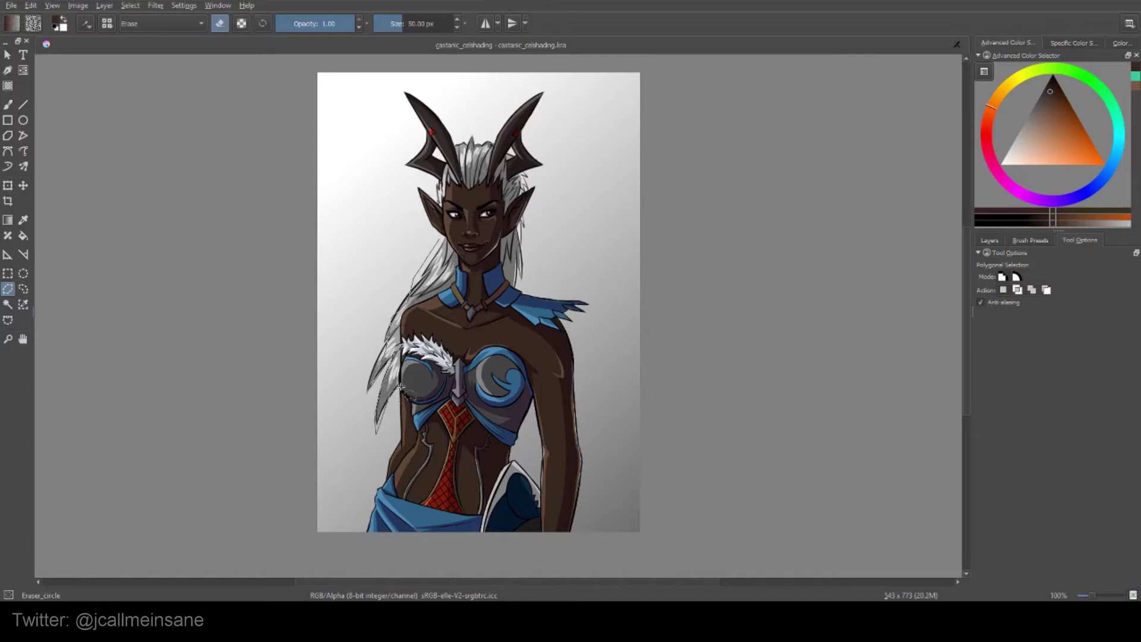
left_click(399, 441)
left_click(397, 456)
left_click(375, 485)
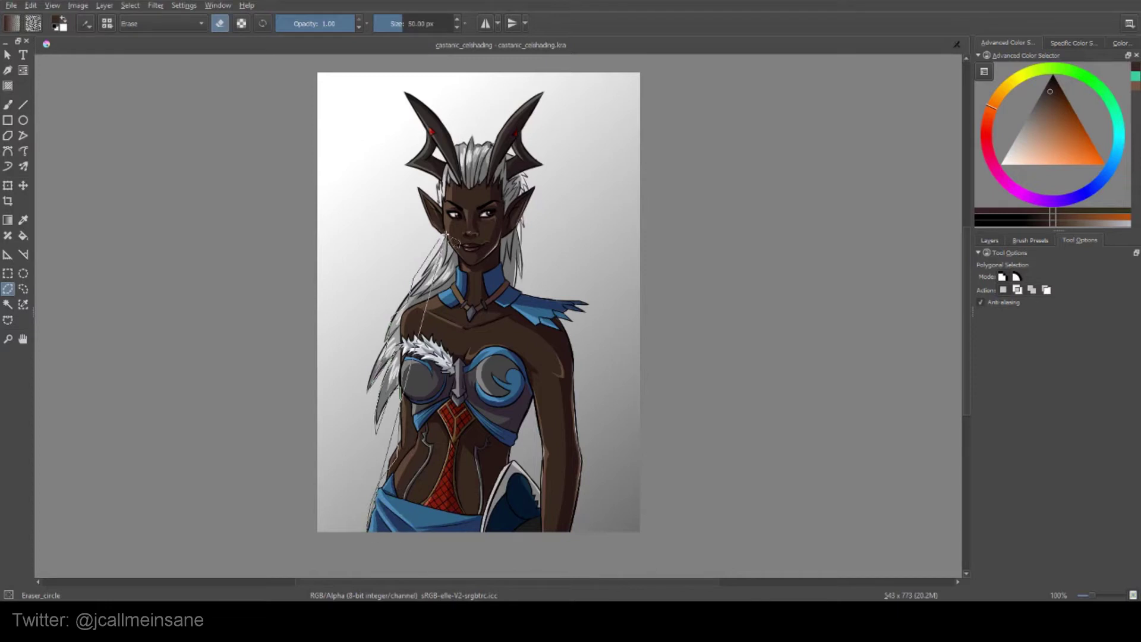
left_click(365, 531)
left_click(330, 344)
left_click(350, 217)
left_click(392, 156)
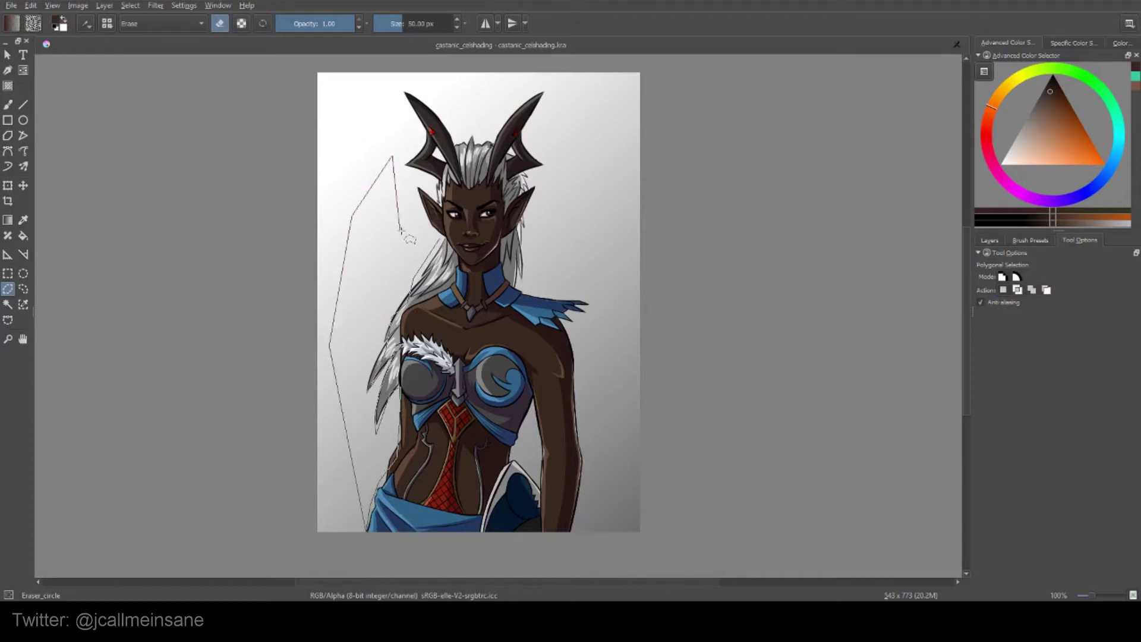
left_click(401, 229)
left_click(440, 238)
key("ctrl+shift+a")
Step: Draw a small polygonal selection in the empty background beside the head, and deselect it
left_click(326, 250)
left_click(350, 312)
left_click(407, 235)
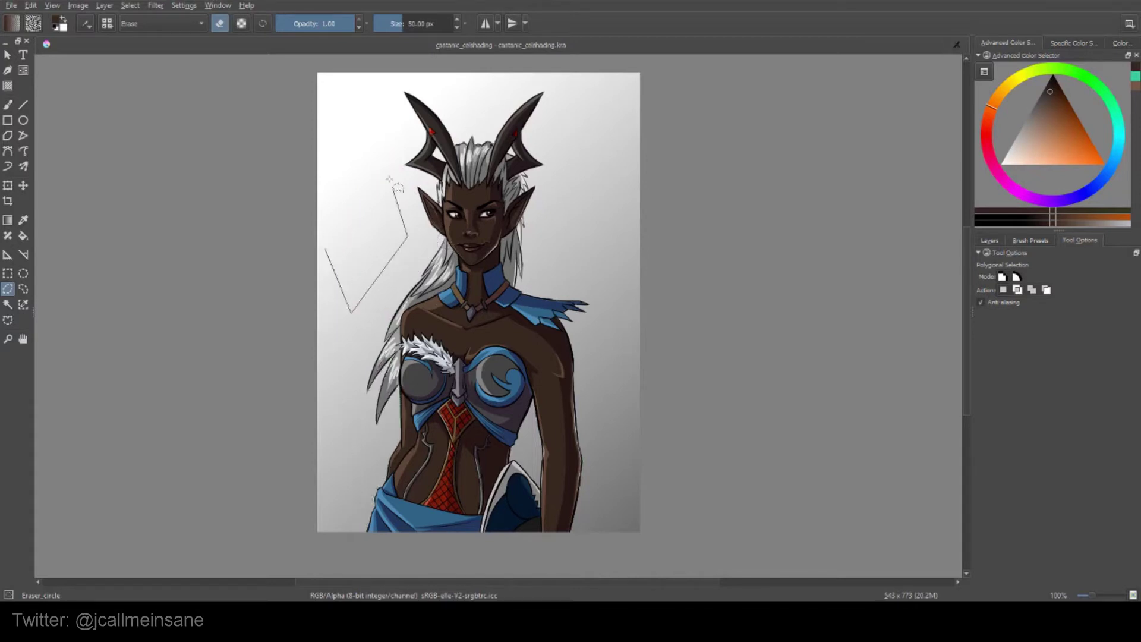
left_click(388, 174)
left_click(356, 181)
left_click(325, 249)
key("ctrl+shift+a")
Step: Start a polygonal selection in the background beside the long hair, and cancel its points
left_click(370, 270)
left_click(343, 343)
left_click(375, 338)
left_click(402, 274)
left_click(402, 231)
left_click(379, 235)
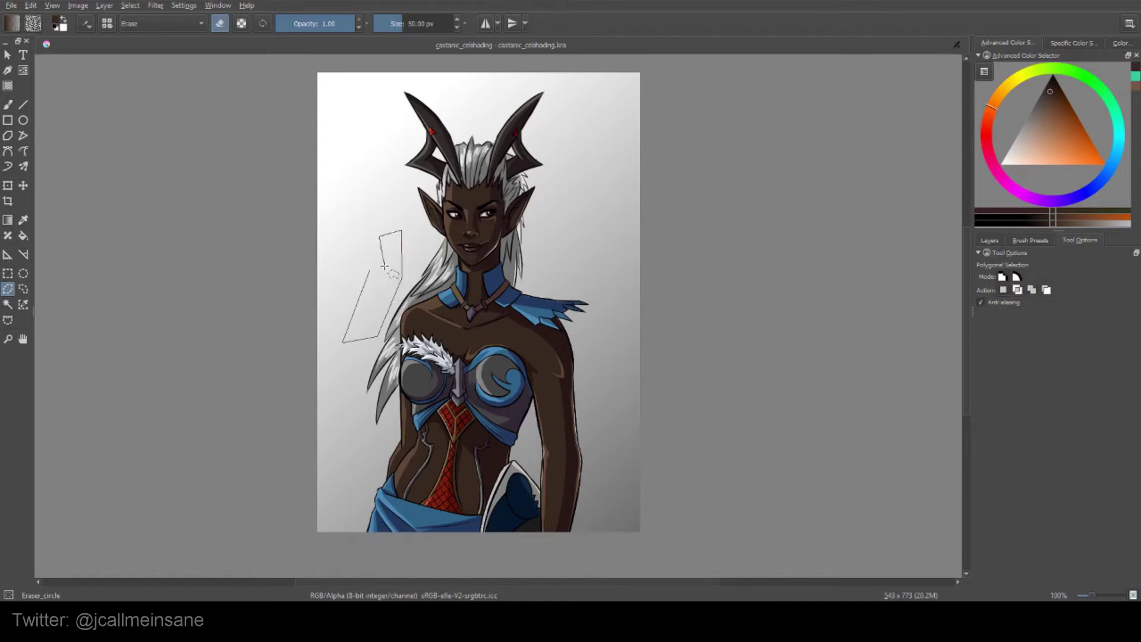
key("BackSpace")
key("BackSpace")
key("BackSpace")
key("BackSpace")
key("BackSpace")
Step: Start a larger polygonal selection from the canvas edge up to the horn tip, and cancel its points
left_click(333, 201)
left_click(313, 299)
left_click(423, 259)
left_click(377, 117)
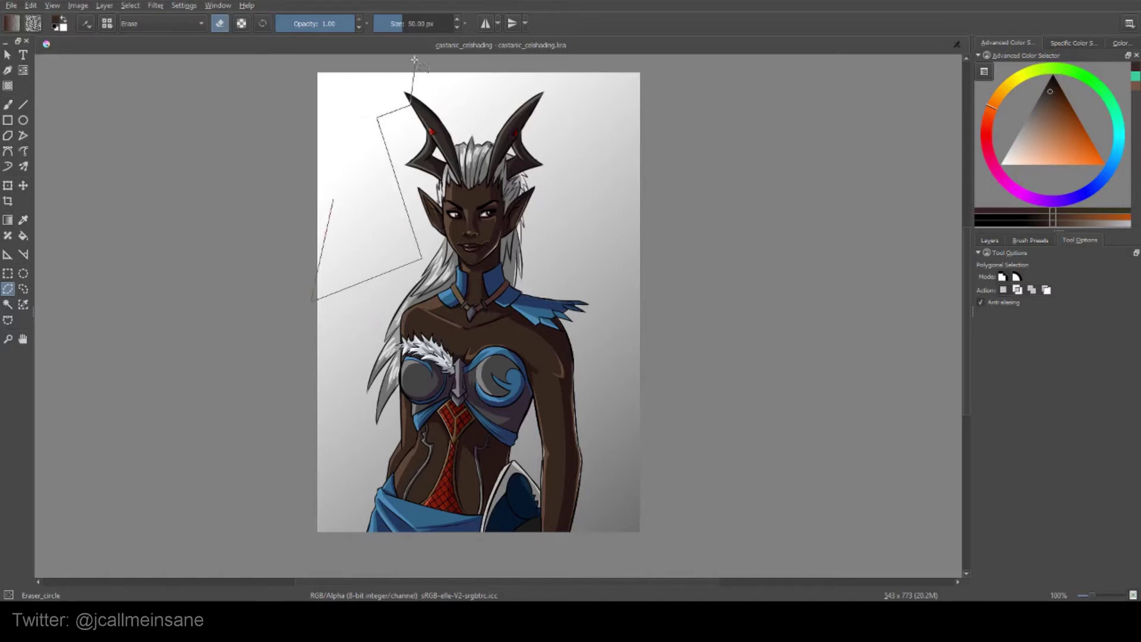
left_click(409, 107)
key("BackSpace")
key("BackSpace")
key("BackSpace")
key("BackSpace")
key("BackSpace")
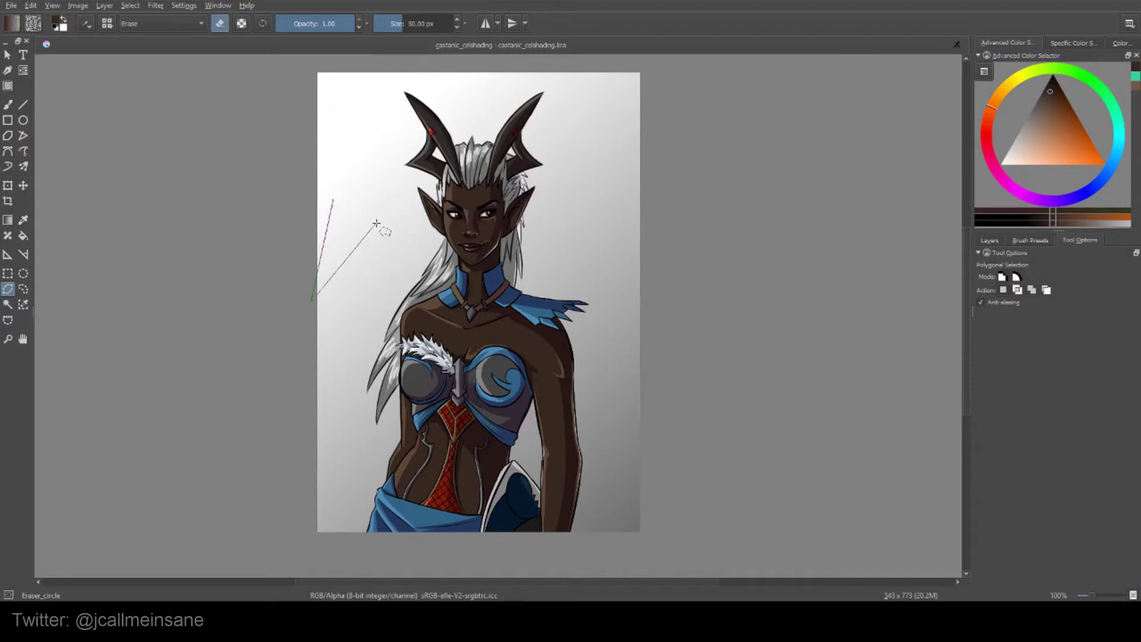
Step: Trace a freehand Outline Selection around the long hair hanging over the shoulder, and deselect it
left_click(26, 288)
scroll(426, 283, "up", 1)
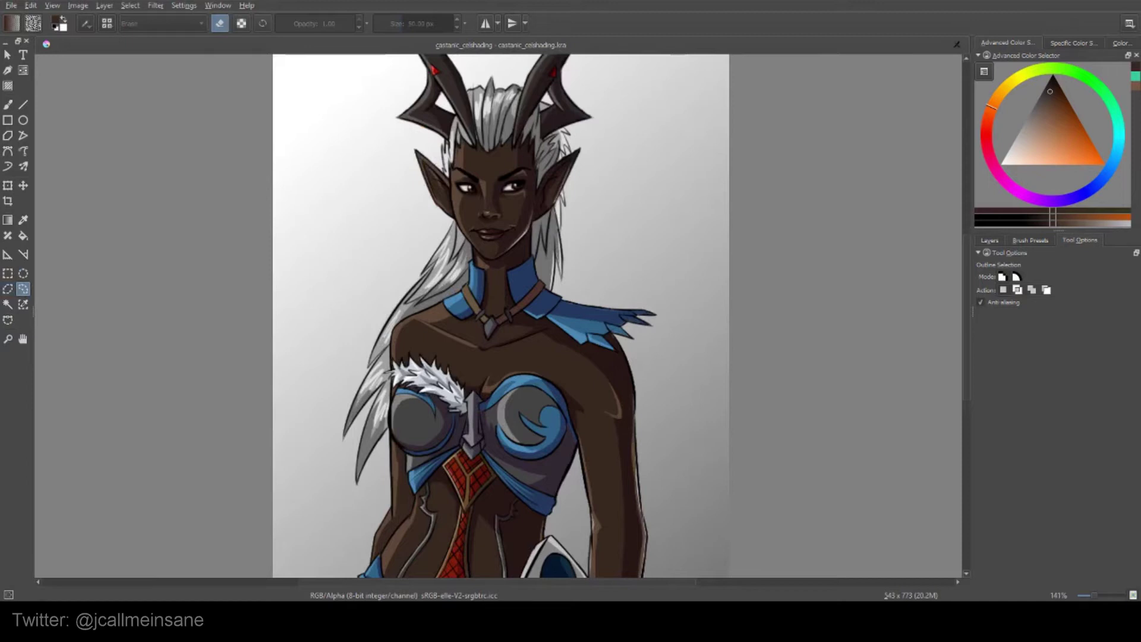
key("ctrl+r")
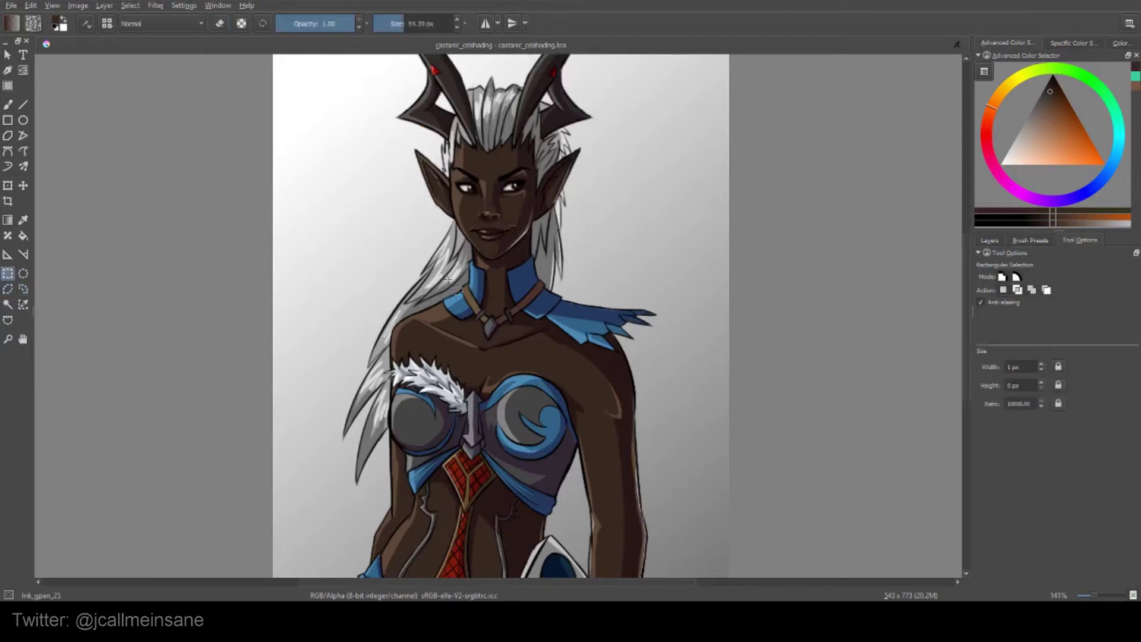
left_click(23, 289)
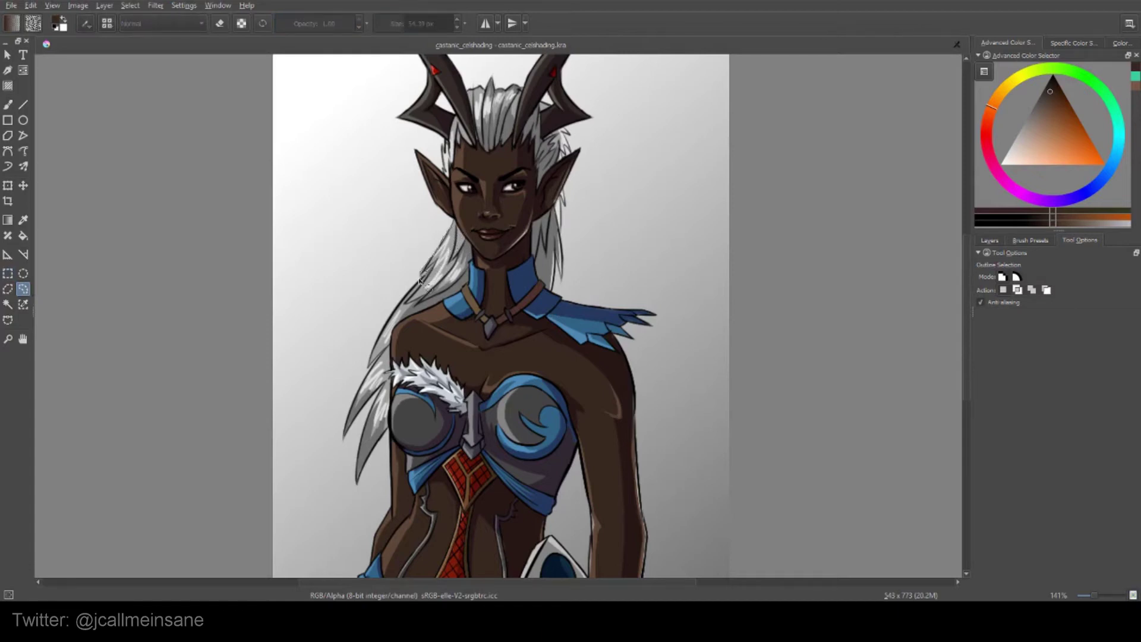
left_click_drag(395, 308, 376, 333)
mouse_move(361, 390)
left_mouse_down()
mouse_move(344, 437)
mouse_move(364, 404)
mouse_move(363, 464)
mouse_move(390, 437)
mouse_move(395, 390)
left_mouse_up()
mouse_move(392, 350)
left_mouse_down()
mouse_move(464, 286)
mouse_move(460, 224)
left_mouse_up()
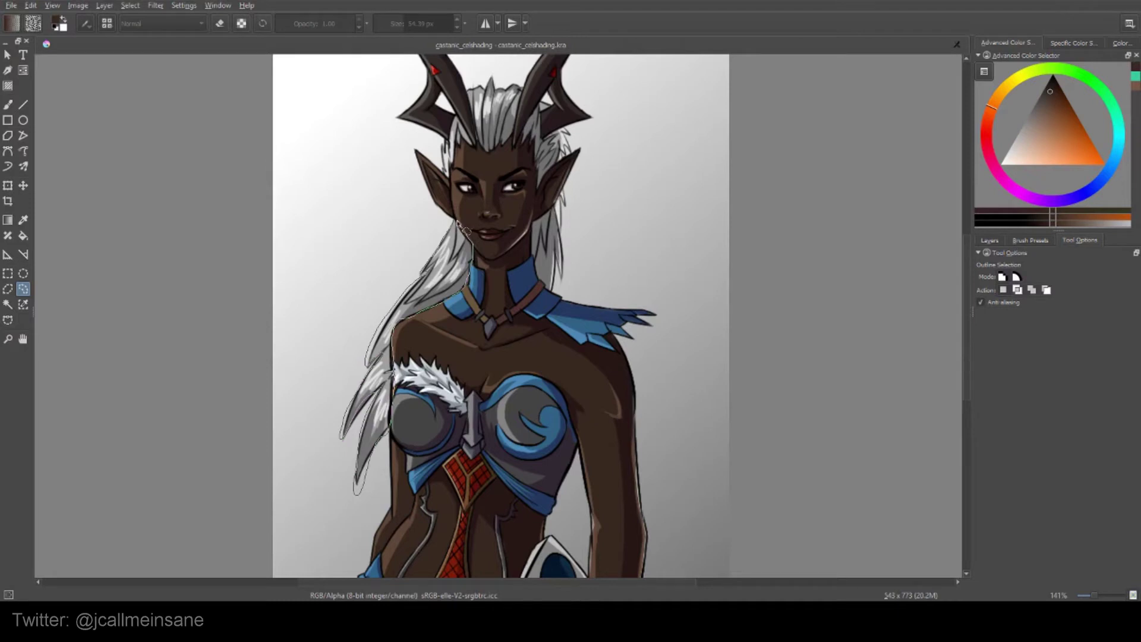
left_click_drag(456, 225, 454, 223)
key("ctrl+shift+a")
Step: Draw a loose freehand outline selection in the background above the blue shoulder piece, and deselect it
left_click_drag(625, 277, 613, 319)
mouse_move(550, 262)
left_mouse_down()
mouse_move(552, 321)
mouse_move(618, 349)
mouse_move(665, 195)
mouse_move(635, 188)
mouse_move(614, 218)
left_mouse_up()
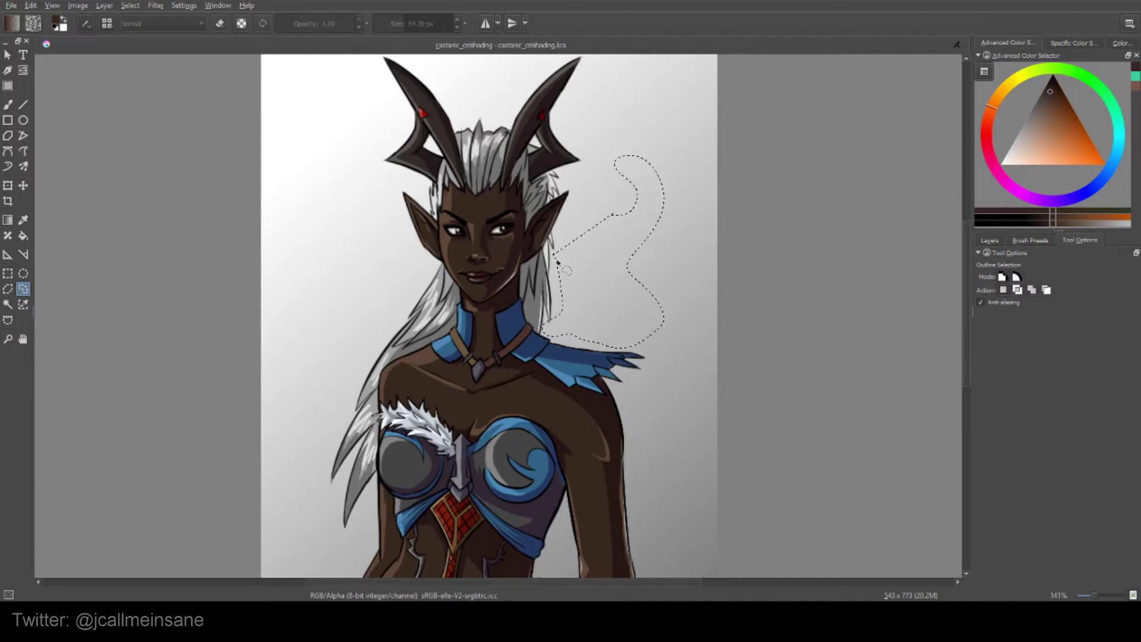
key("ctrl+shift+a")
Step: Select the face area on the lineart layer with the Contiguous Area Selection tool
left_click(8, 304)
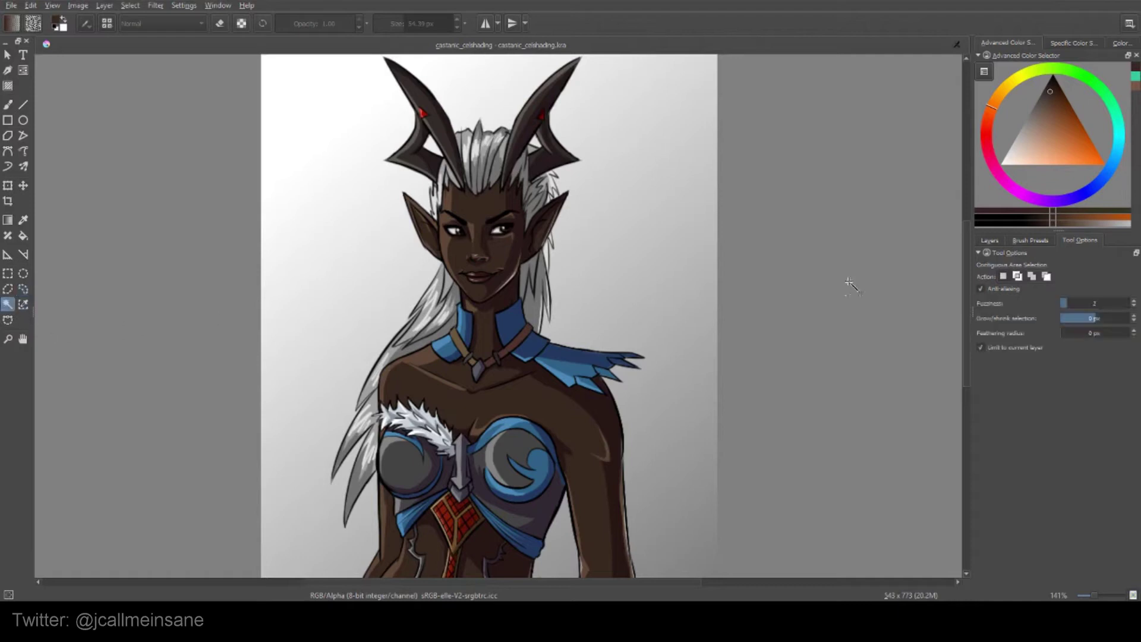
left_click(981, 244)
left_click(1027, 294)
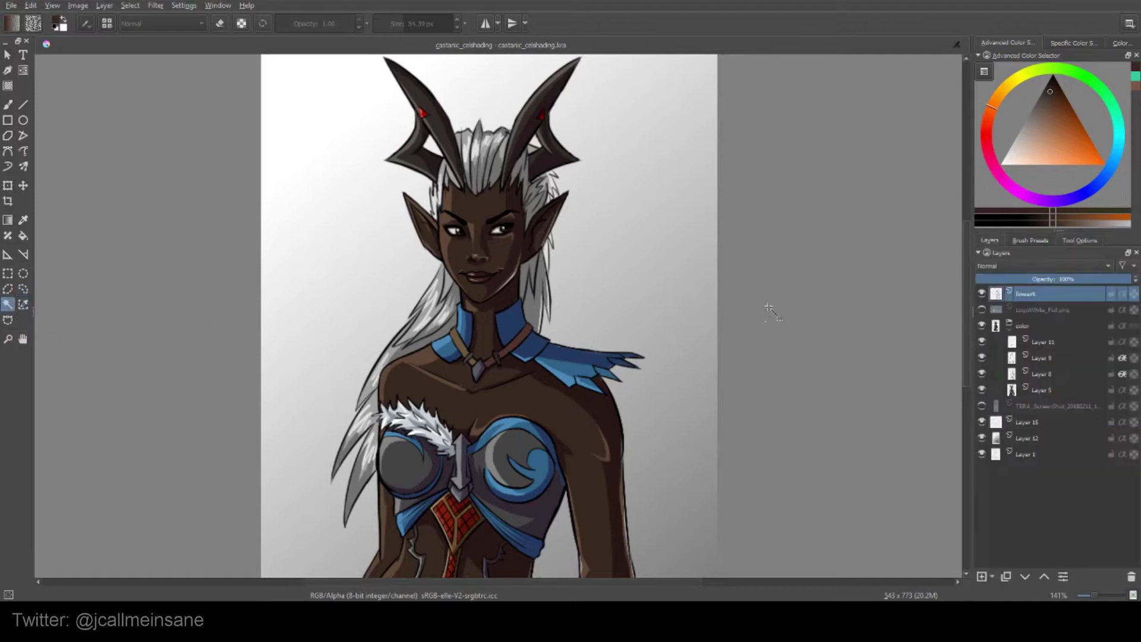
left_click(504, 280)
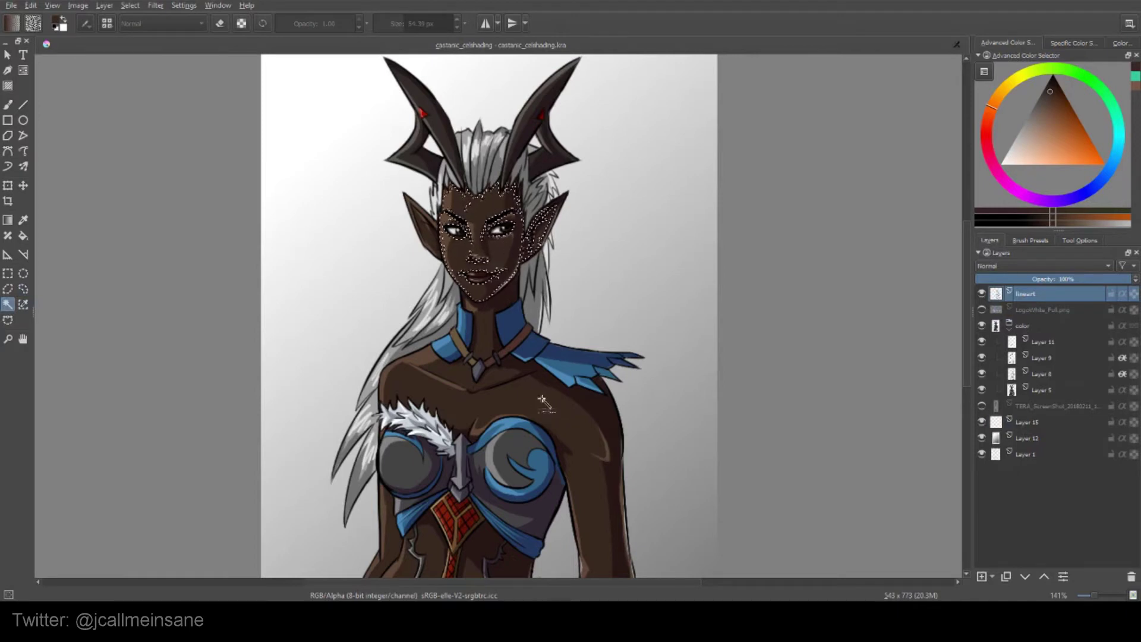
Step: Select the chest and arm skin area, followed by the midriff section beside the red fabric, as contiguous areas
left_click_drag(678, 411, 650, 298)
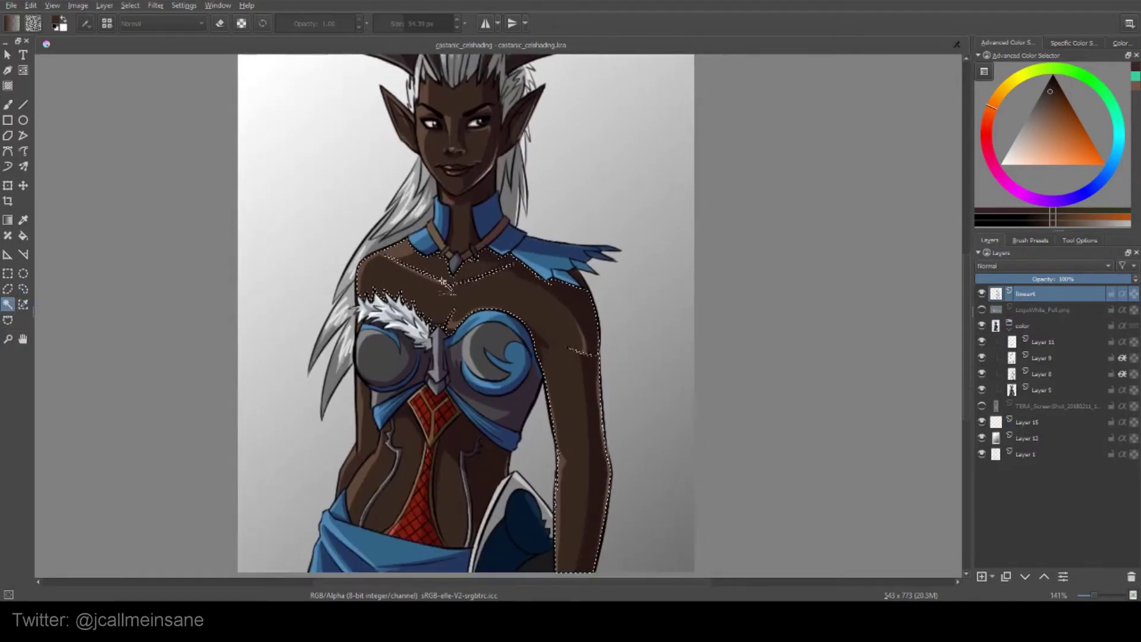
left_click(483, 274)
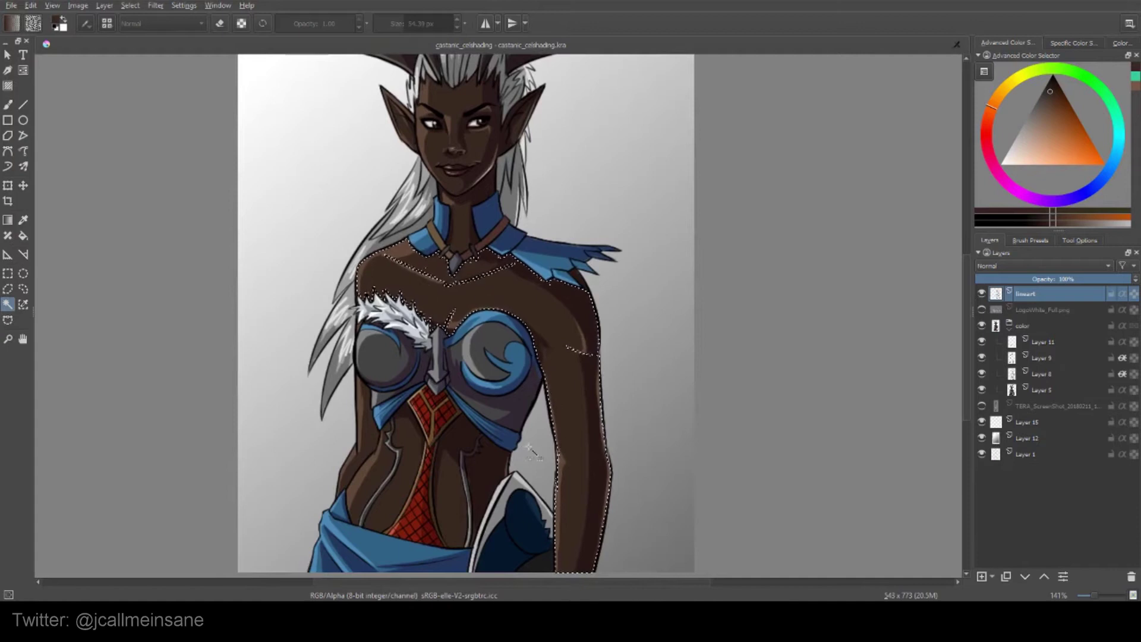
left_click(459, 475)
scroll(518, 376, "down", 2)
scroll(518, 376, "down", 1)
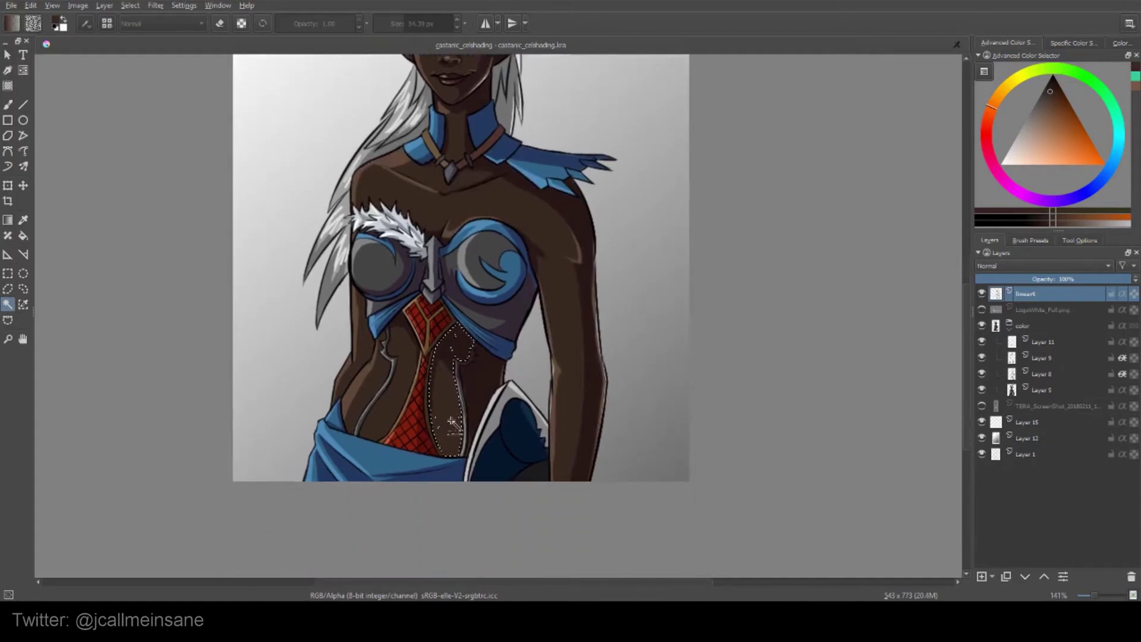
Step: Hide the color group, select enclosed lineart areas such as the waist cloth, and deselect them
left_click(982, 325)
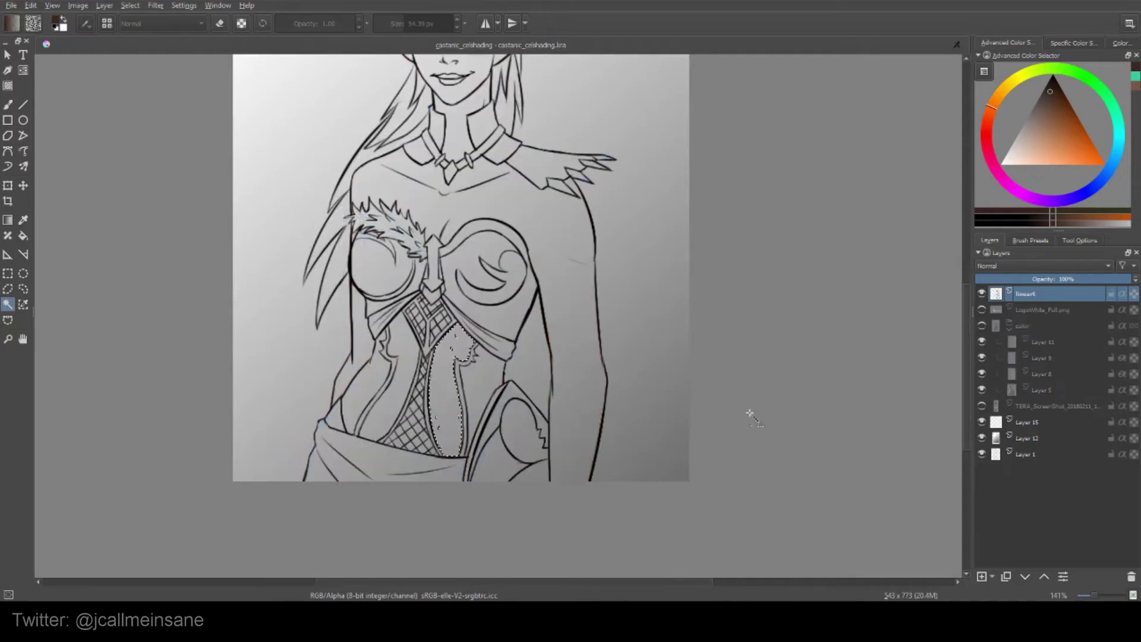
left_click(481, 280)
left_click(441, 468)
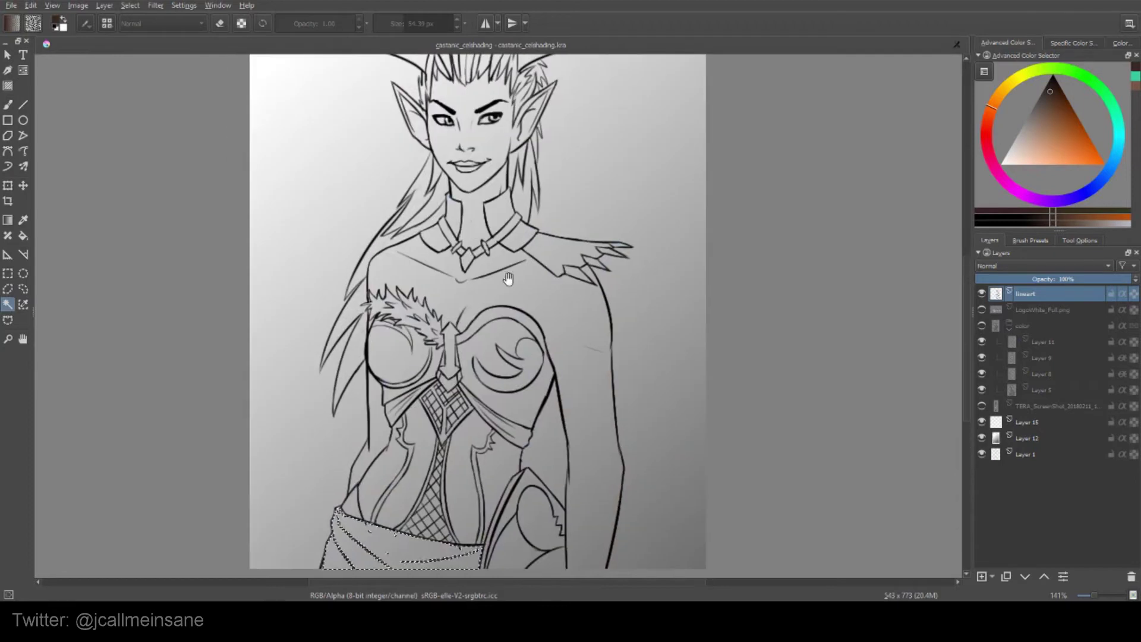
left_click_drag(494, 182, 510, 268)
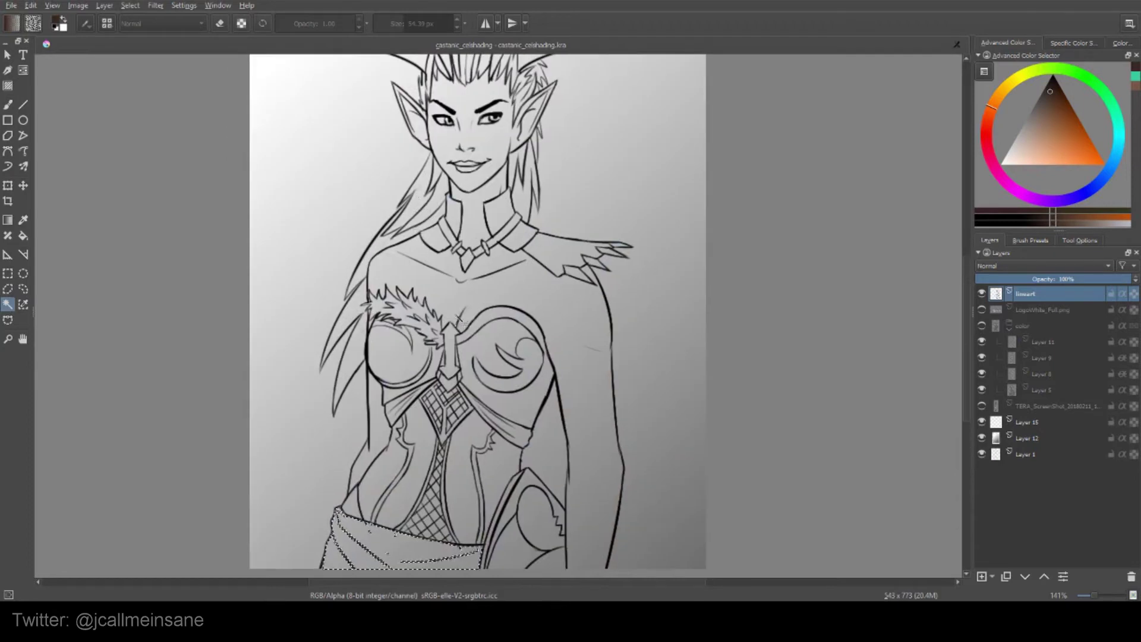
left_click(418, 203)
key("ctrl+shift+a")
scroll(515, 321, "up", 1)
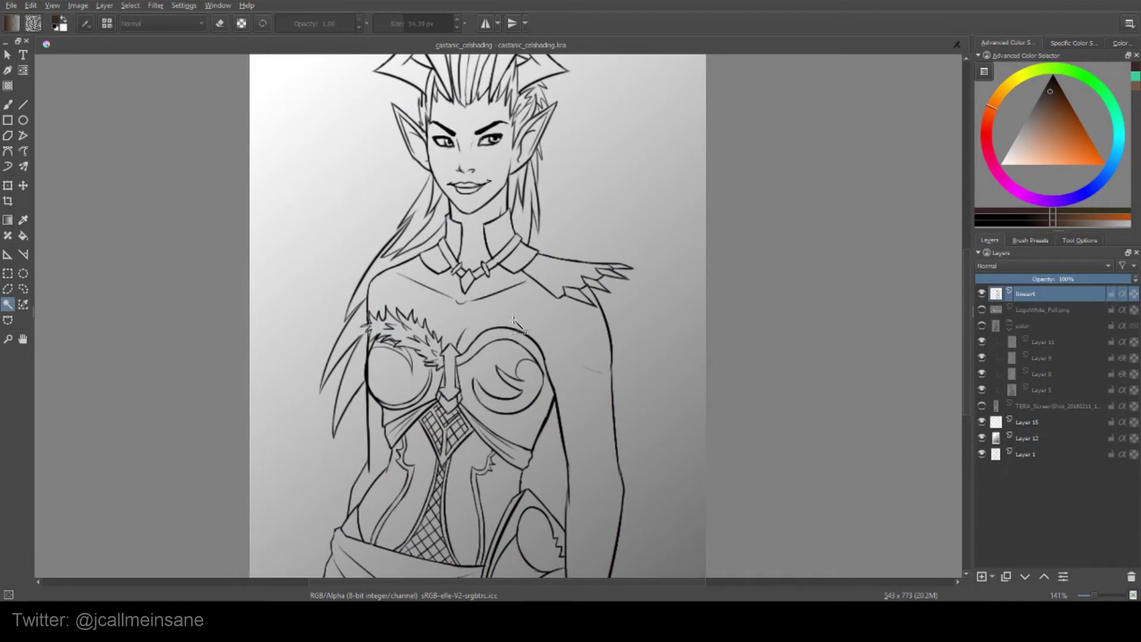
Step: Apply the Similar Color Selection tool to the layer directly above Layer 12, sampling at the character's face
left_click(27, 307)
left_click(1030, 423)
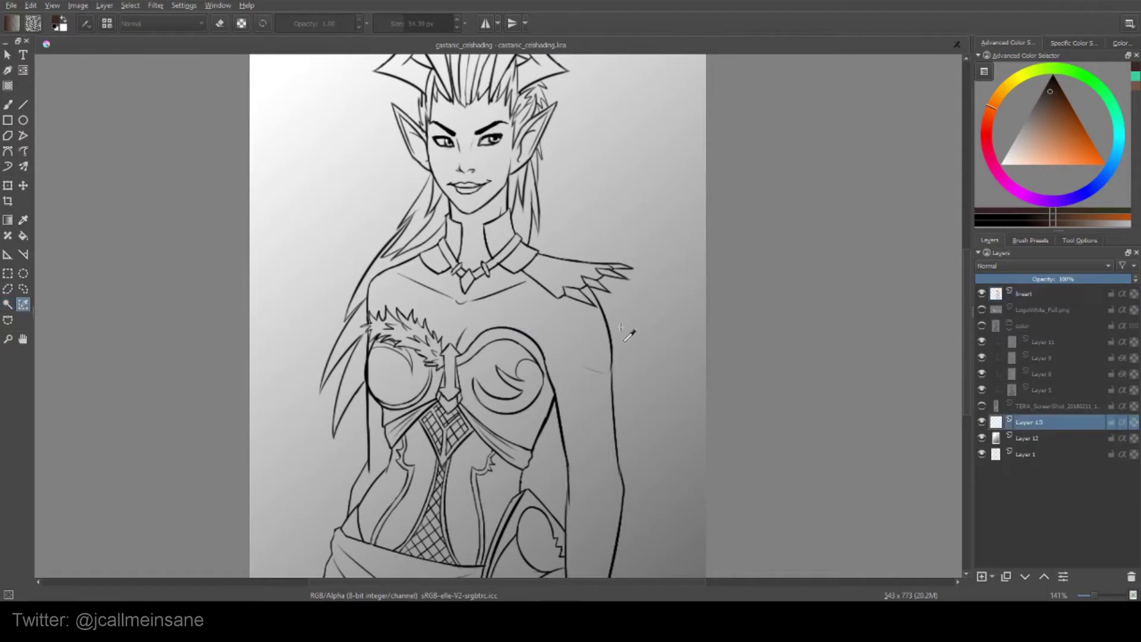
left_click(498, 137)
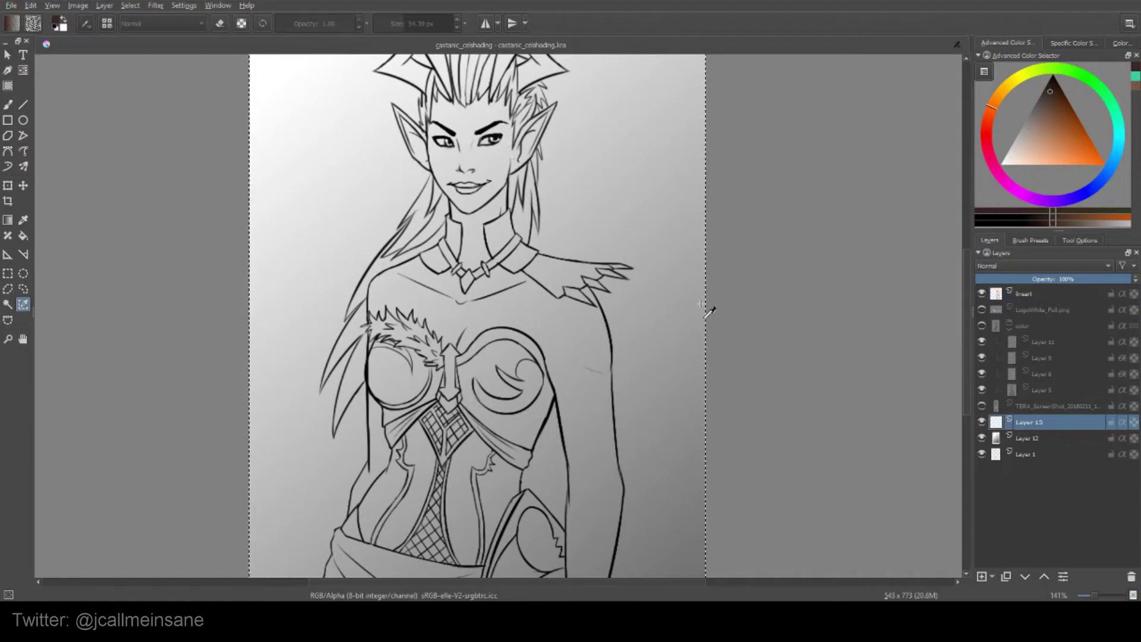
Step: Show the color group again, replace the selection with Layer 5's blue cloth areas by similar color, and switch to the brush
left_click(982, 325)
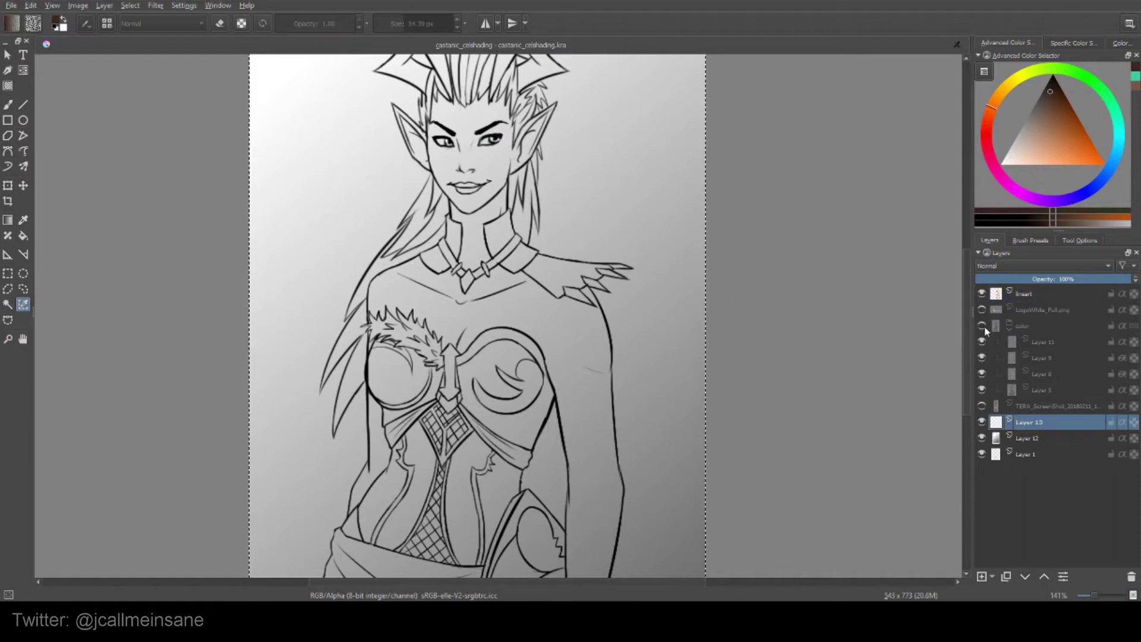
left_click(1041, 390)
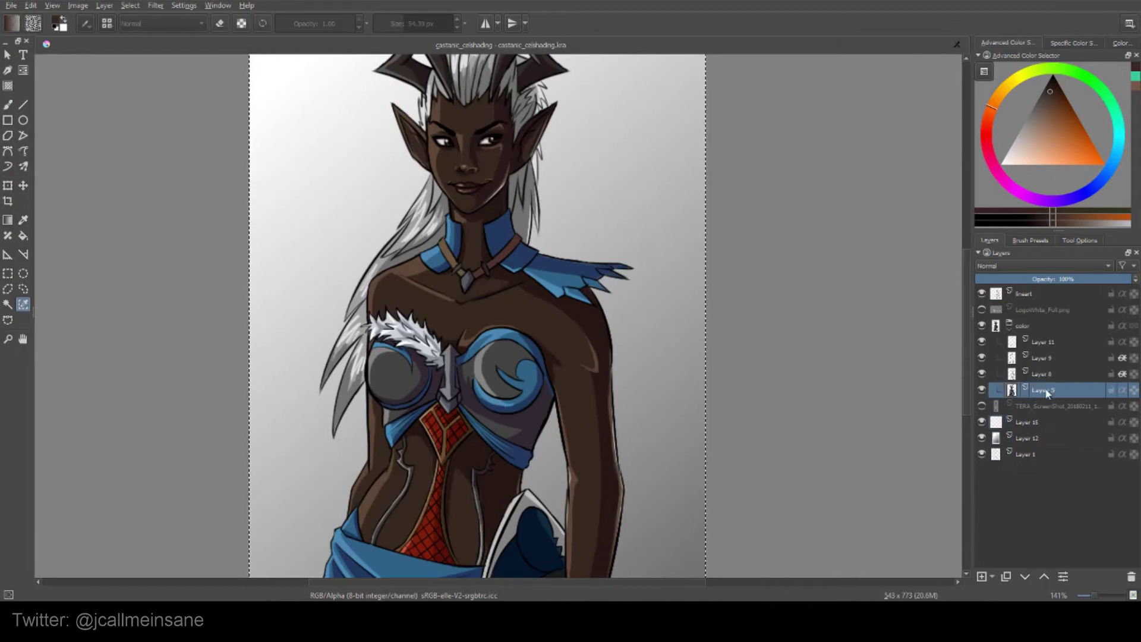
key("ctrl+shift+a")
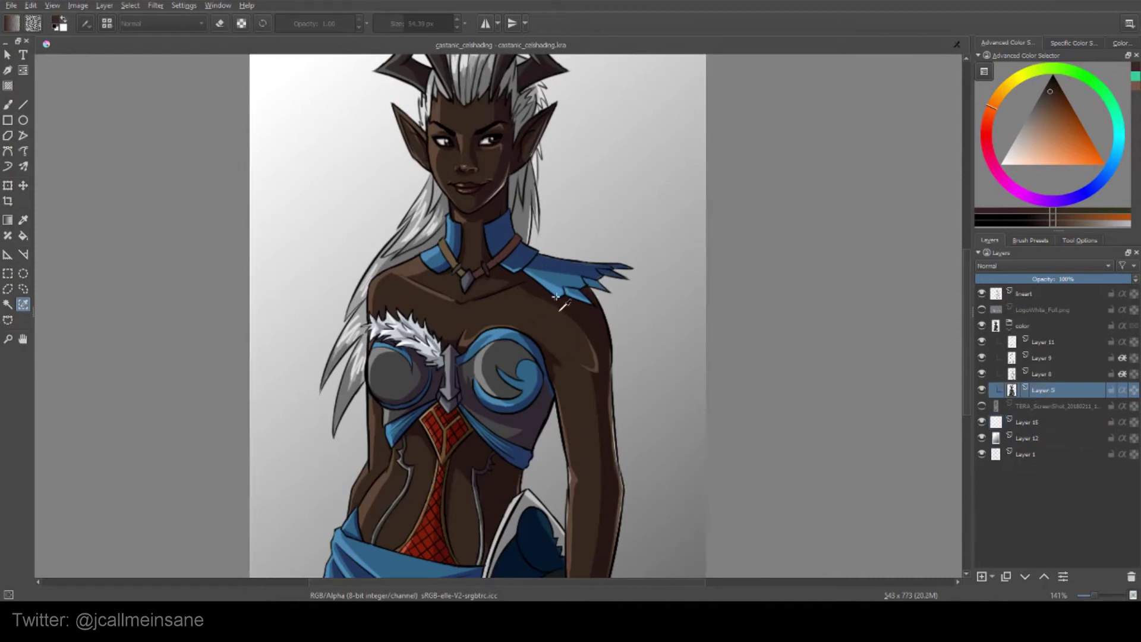
left_click(589, 299)
mouse_move(703, 409)
left_mouse_down()
mouse_move(697, 312)
mouse_move(664, 306)
mouse_move(656, 284)
left_mouse_up()
key("b")
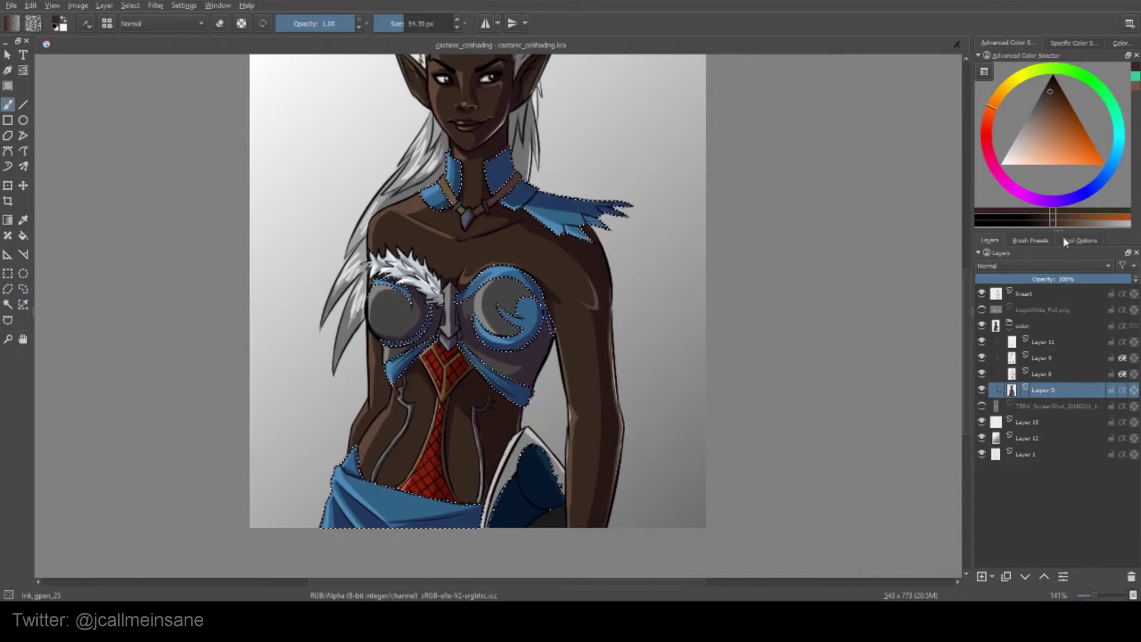
Step: Toggle the visibility of Layer 8 and Layer 9 to compare the shading and highlights with the flat base colors
left_click(1040, 266)
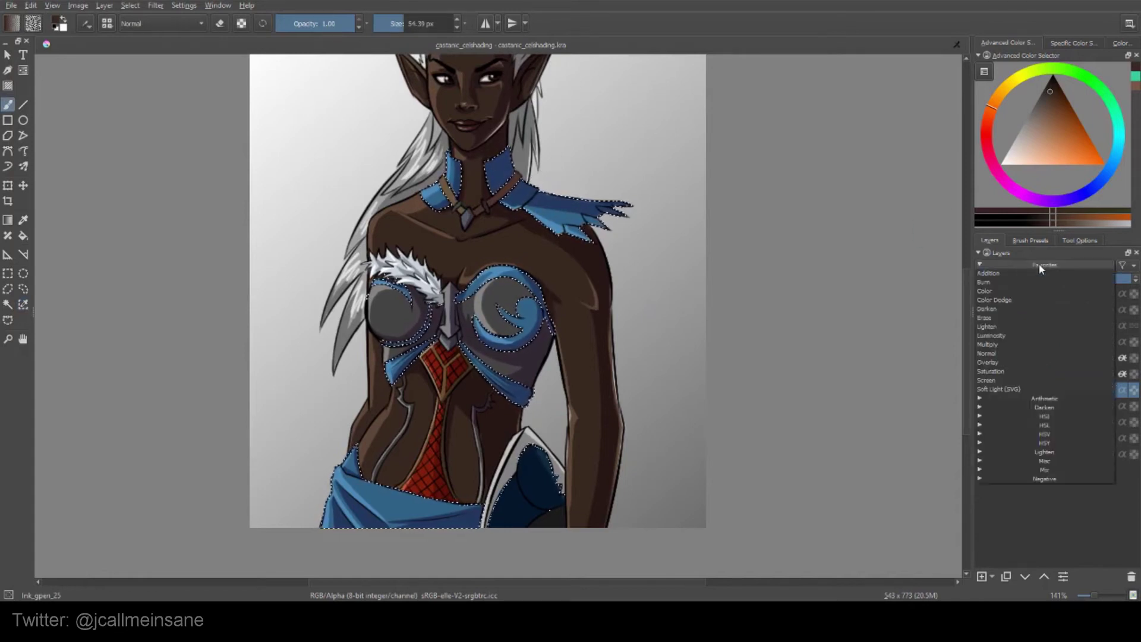
left_click(788, 266)
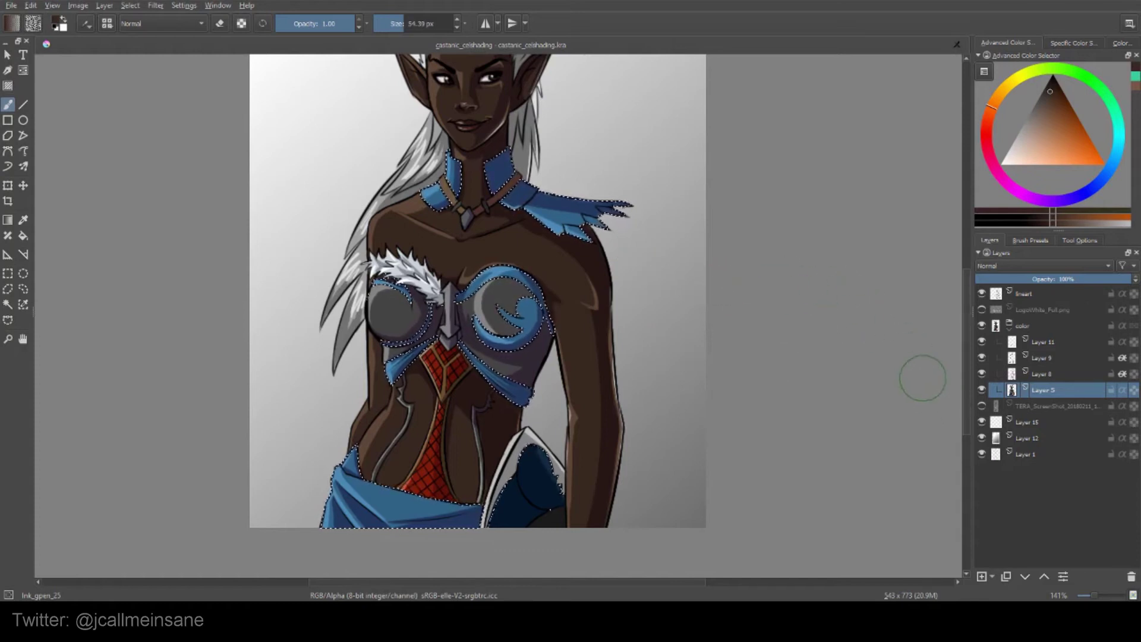
left_click(1045, 376)
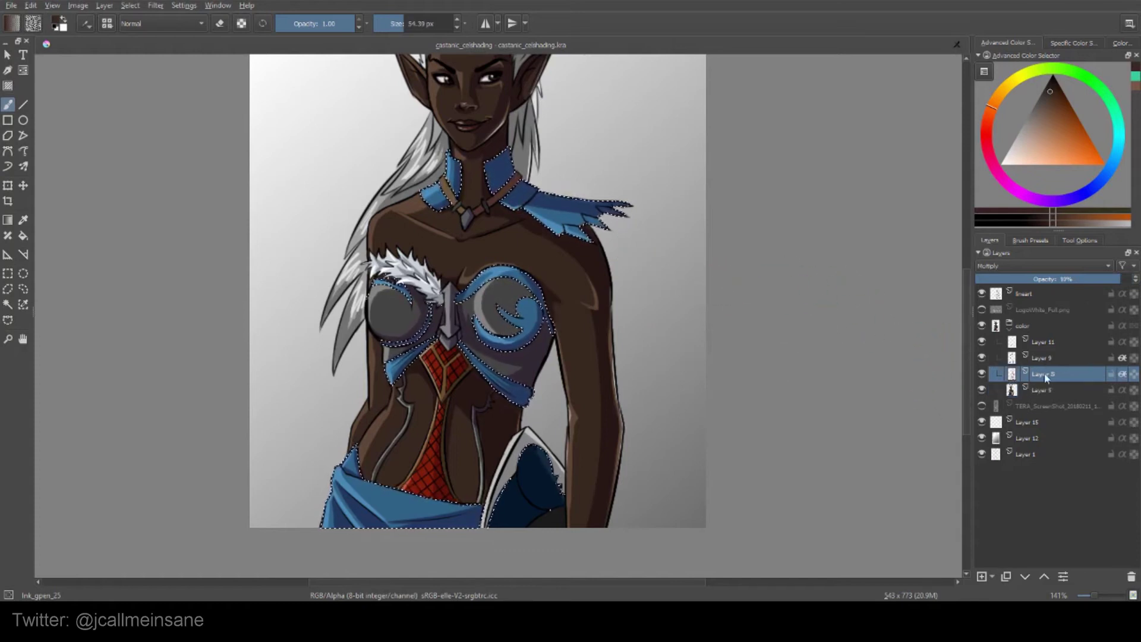
left_click(982, 374)
left_click(982, 375)
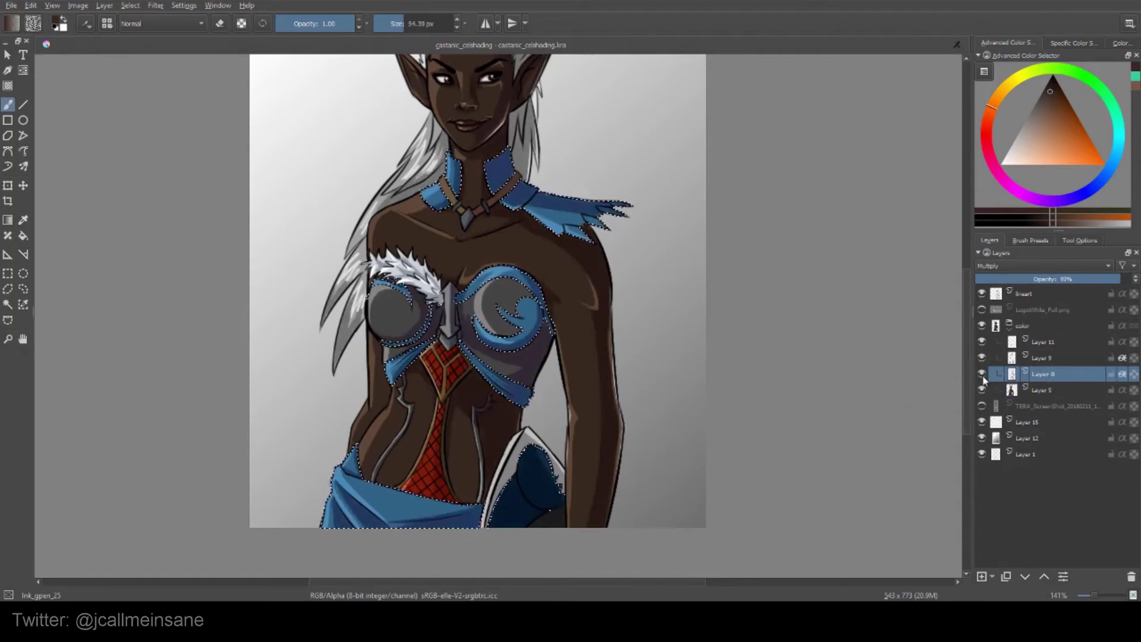
left_click(982, 375)
left_click(982, 358)
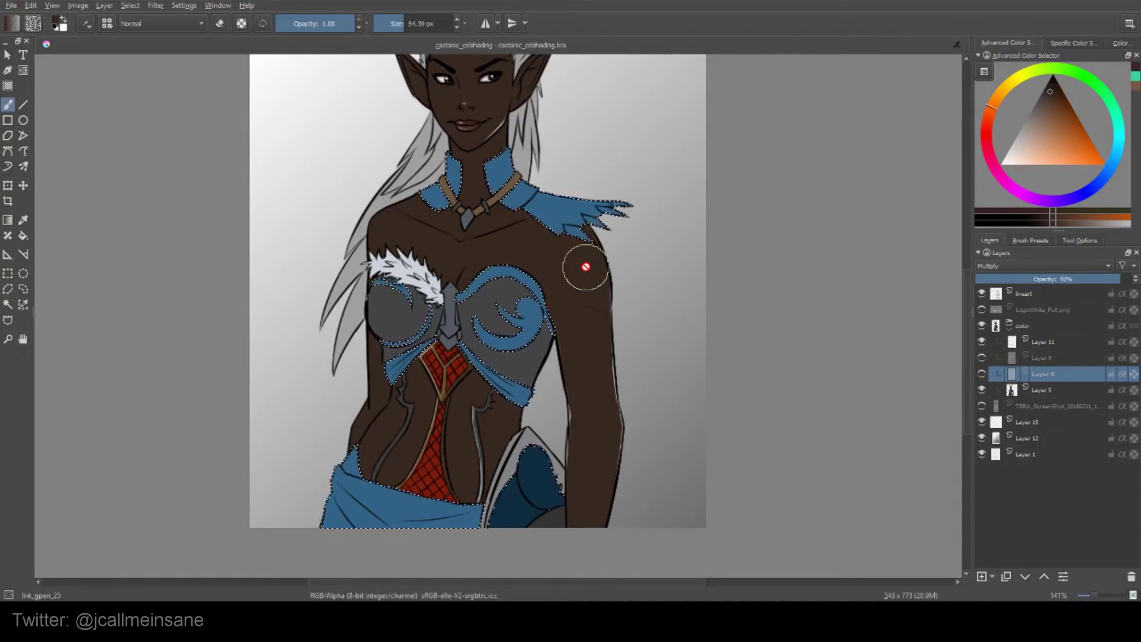
left_click(982, 359)
left_click(982, 374)
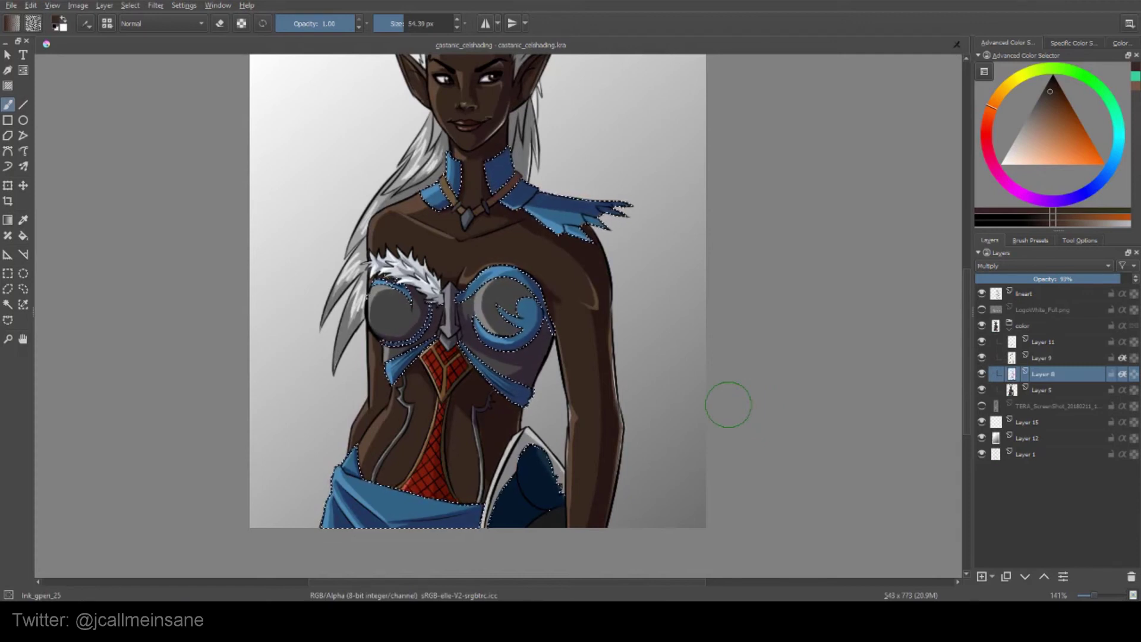
Step: Paint the selected blue cloth on Layer 5 purple with a brush enlarged to about 172 px, and clear the selection
left_click(1044, 392)
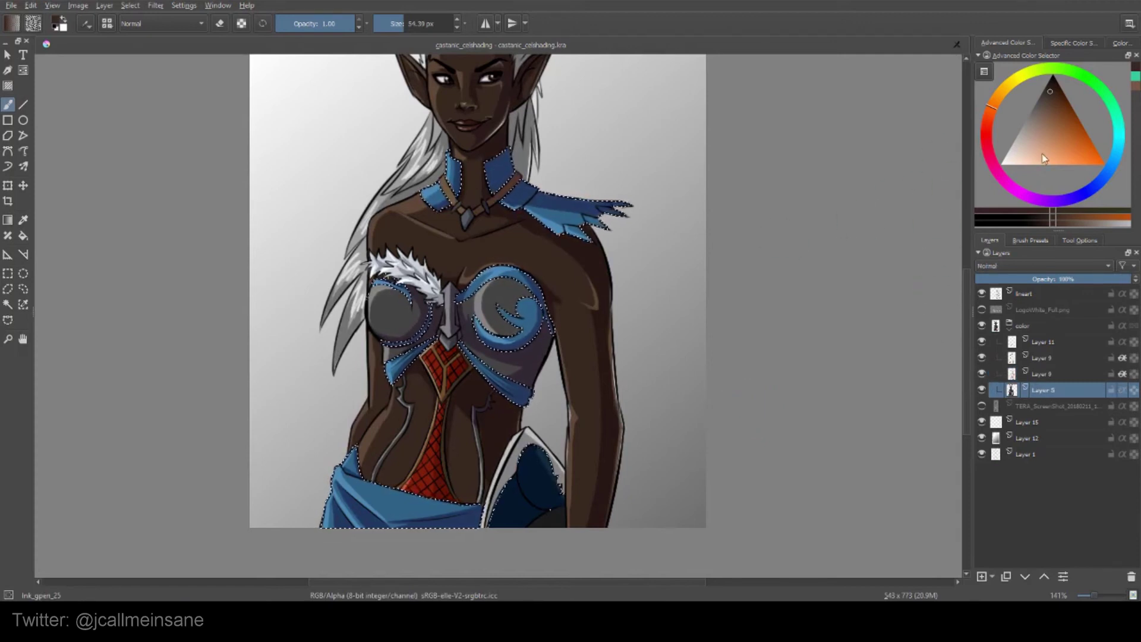
left_click(1050, 204)
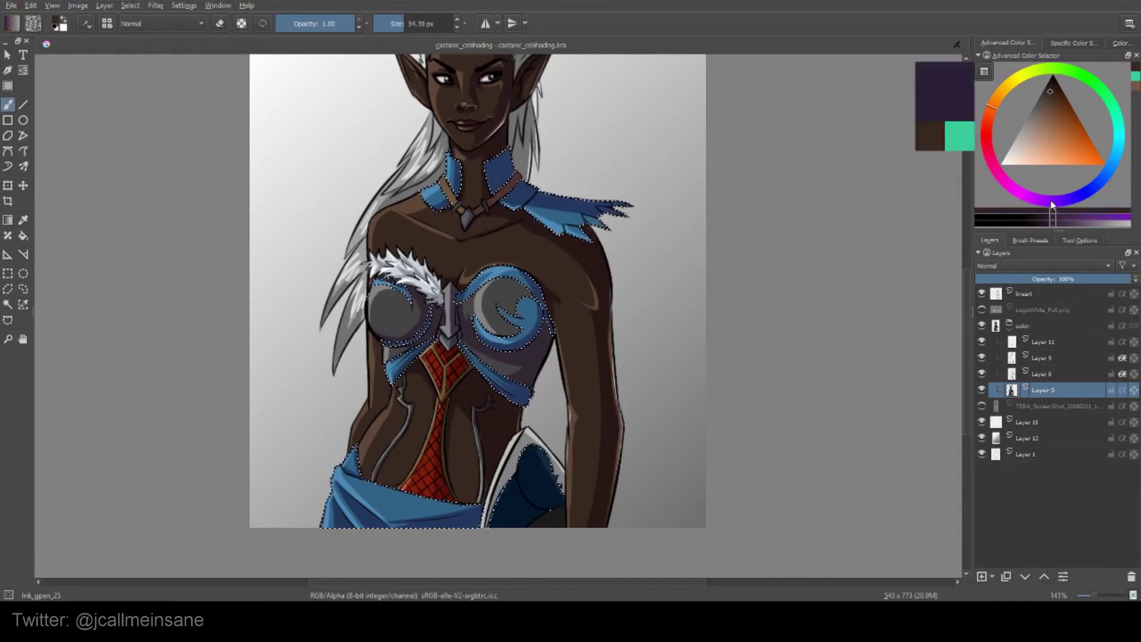
left_click(1062, 156)
right_click(588, 297)
right_click(565, 293)
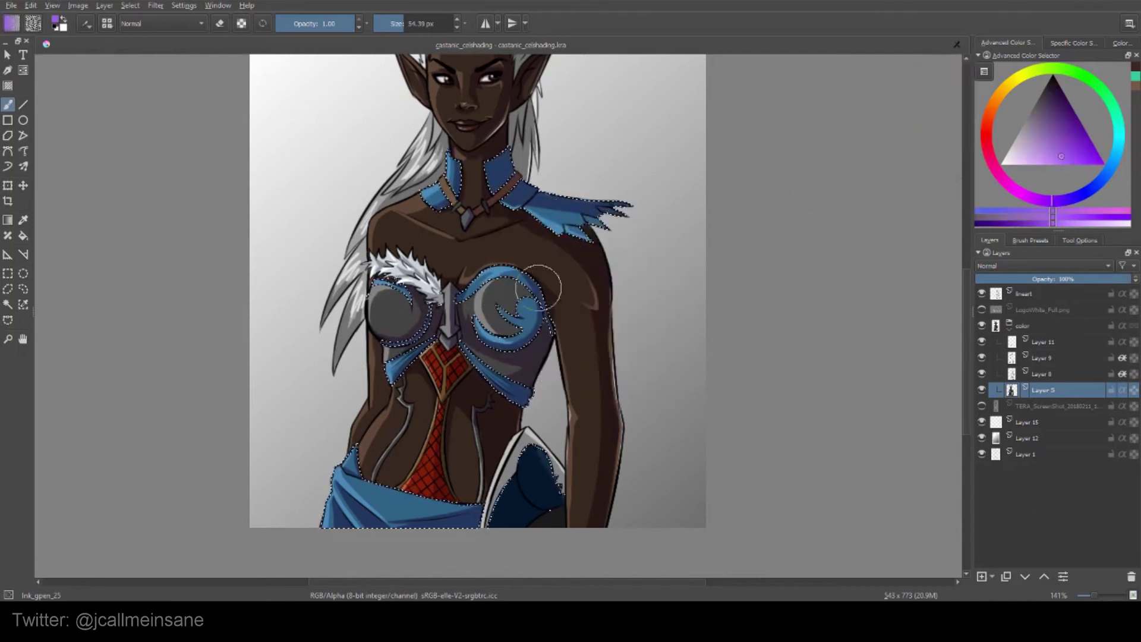
left_click_drag(551, 295, 639, 301)
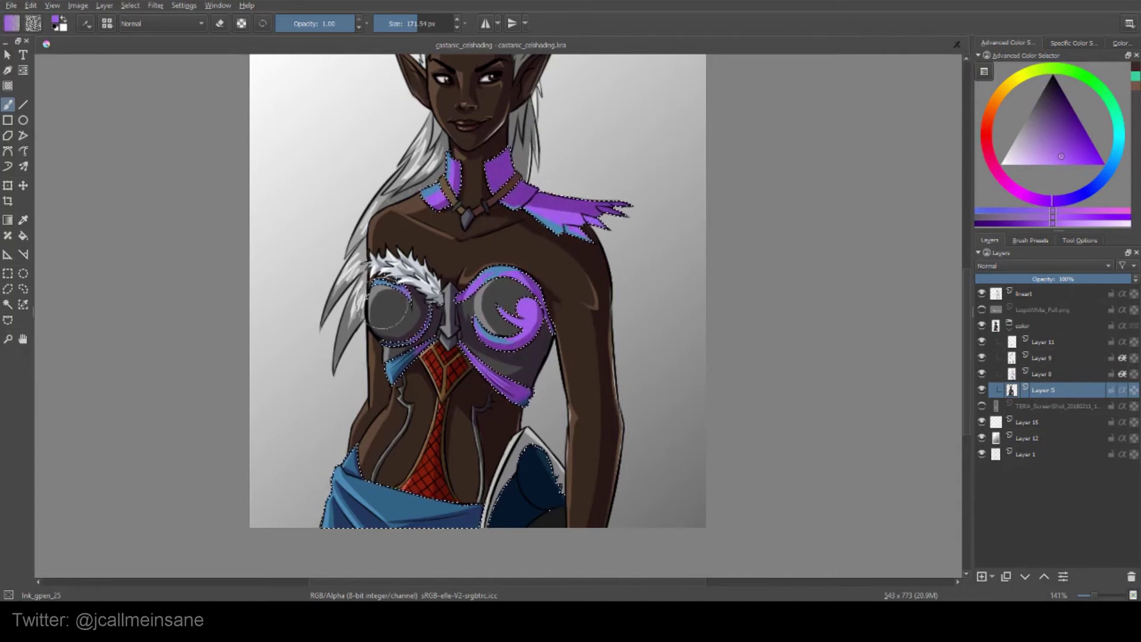
left_click_drag(478, 497, 483, 506)
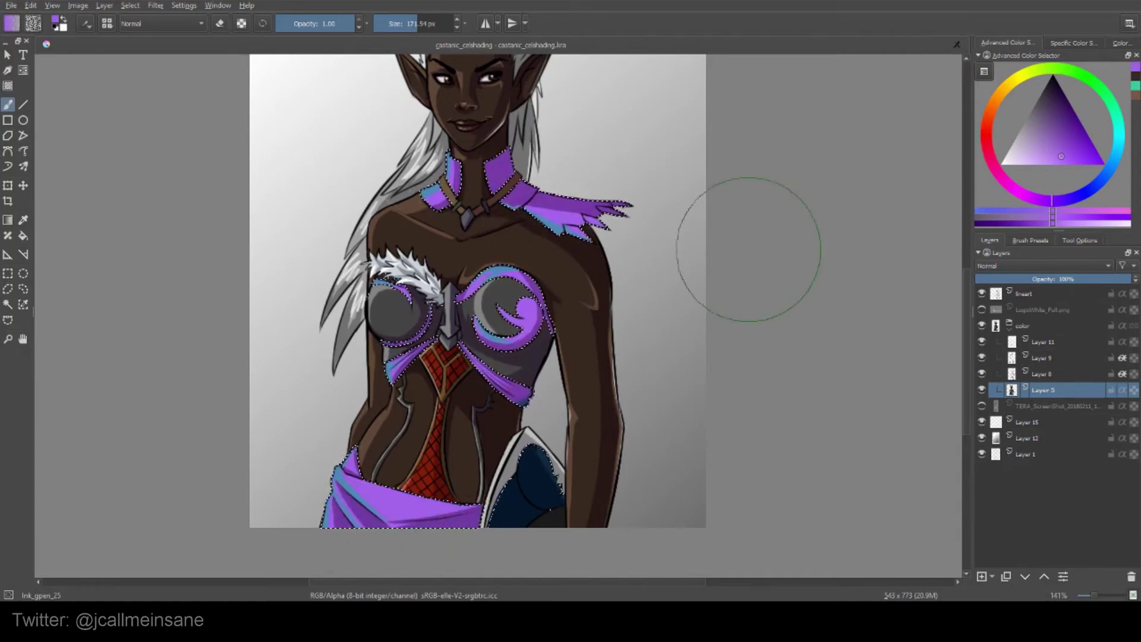
left_click_drag(748, 271, 747, 300)
key("ctrl+shift+a")
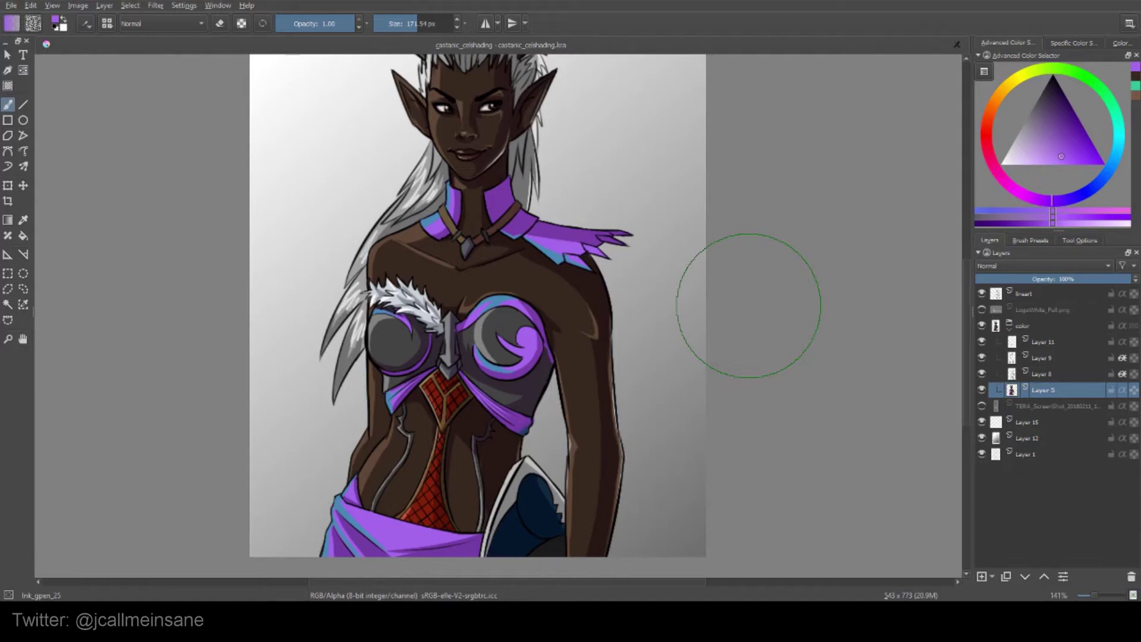
Step: Check Layer 11's contribution by switching it off and on, and hide Layer 9
left_click(981, 343)
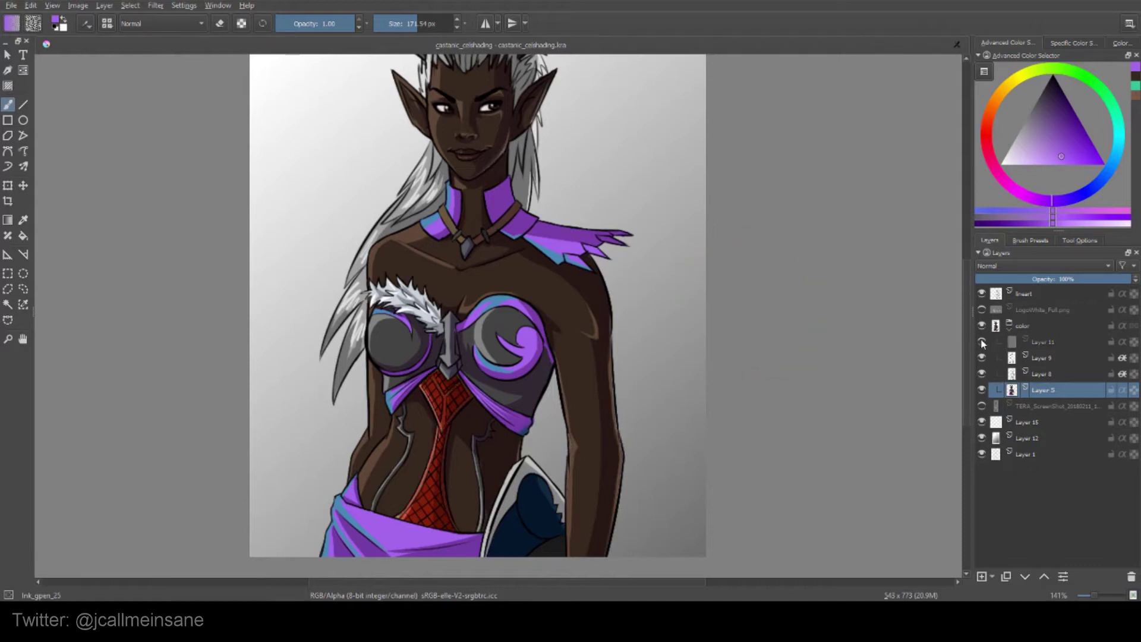
left_click(981, 343)
left_click(982, 358)
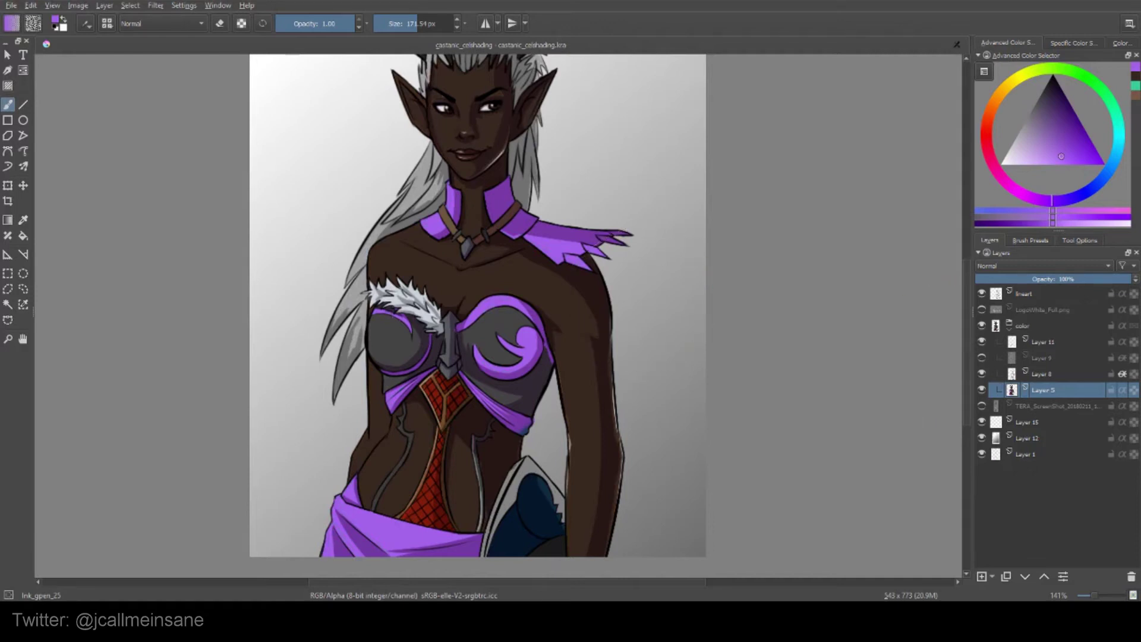
Step: Toggle the visibility of Layer 8 and Layer 11 to examine what each adds to the base colors
mouse_move(796, 381)
left_mouse_down()
mouse_move(808, 405)
mouse_move(803, 339)
left_mouse_up()
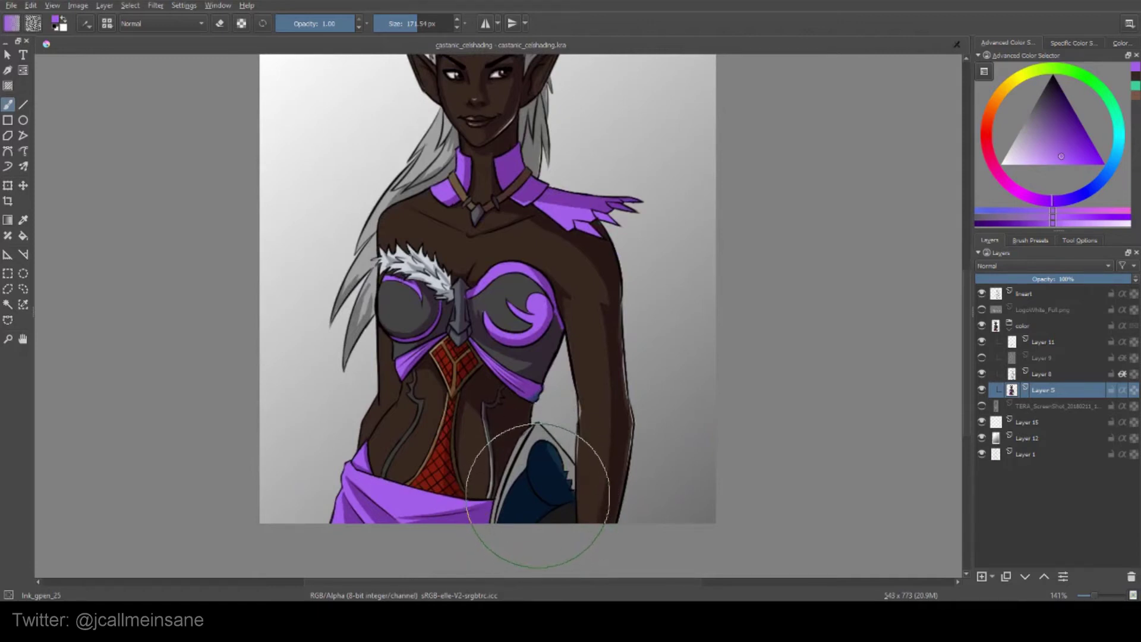
left_click(981, 374)
left_click(981, 374)
left_click(982, 342)
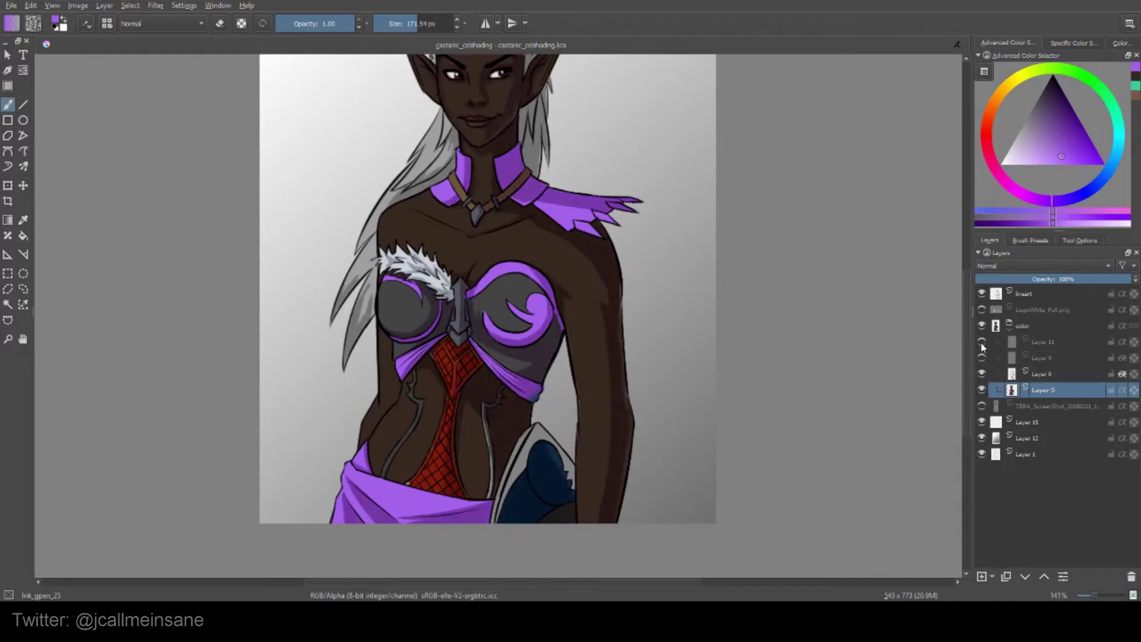
left_click(981, 342)
left_click(983, 373)
left_click(981, 374)
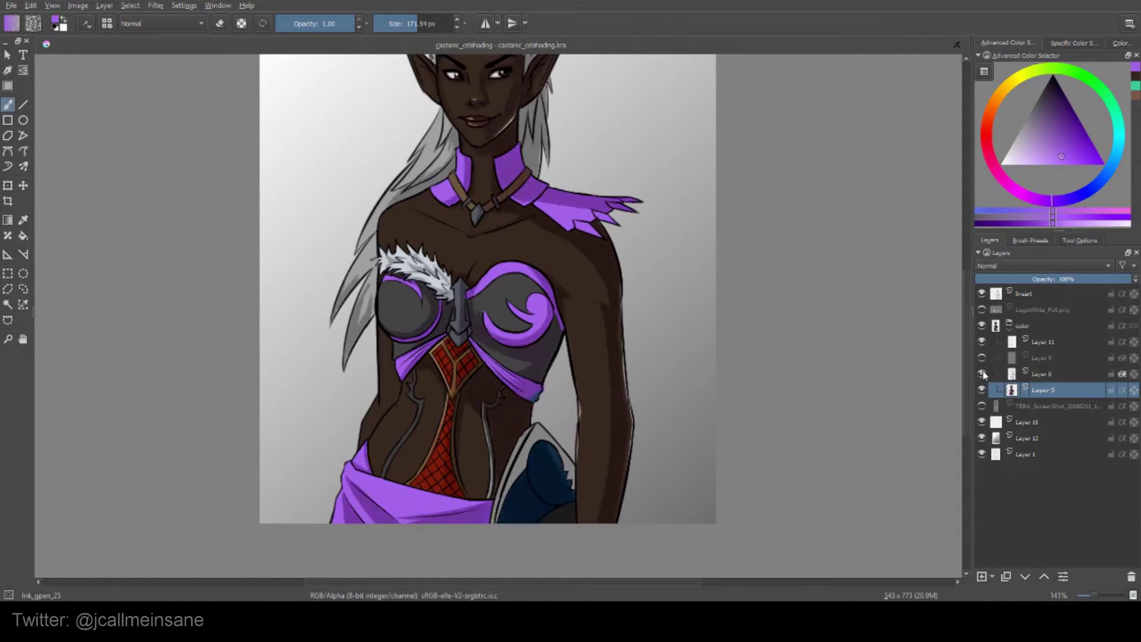
left_click_drag(768, 338, 756, 403)
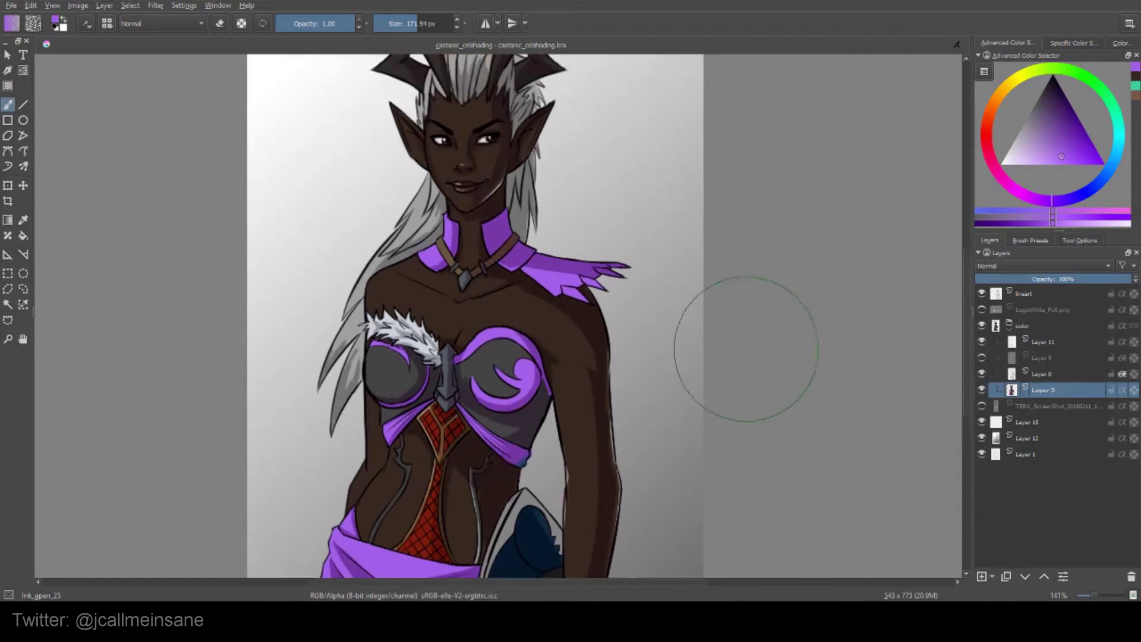
Step: Select the brown skin on Layer 5 by similar color, sampling at the midriff and again at the upper chest, clearing each selection
left_click(23, 305)
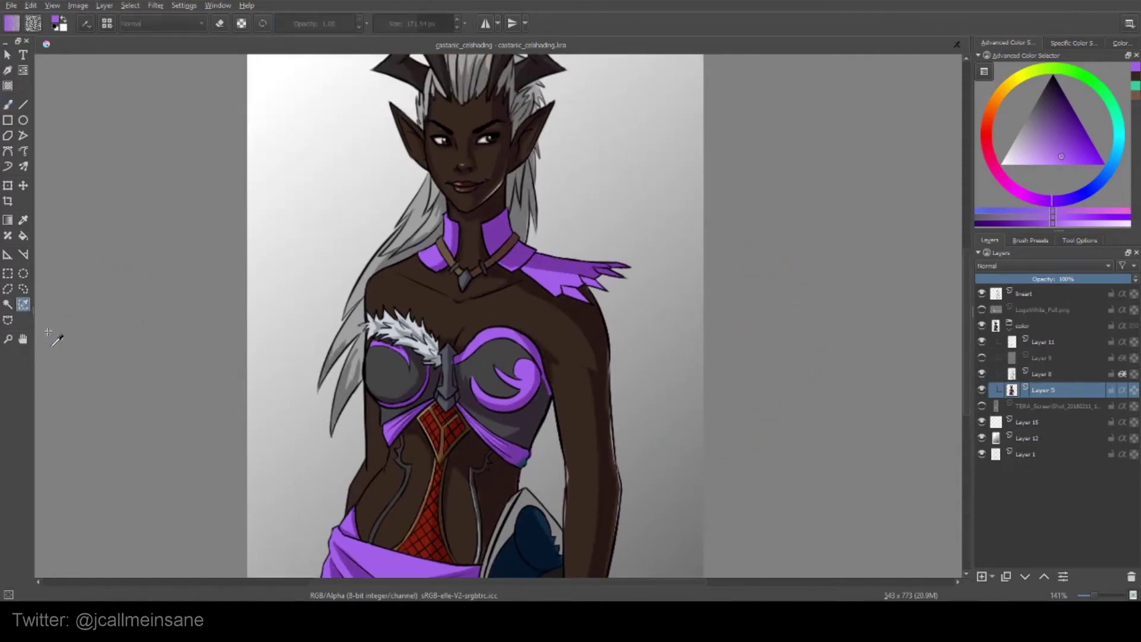
left_click(497, 489)
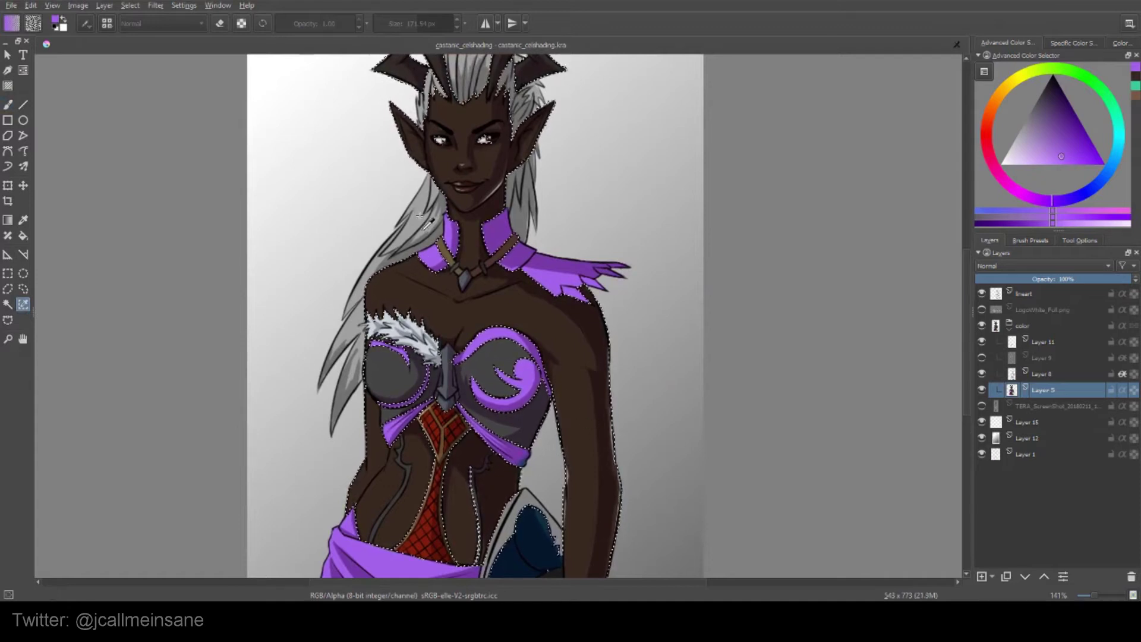
key("ctrl+shift+a")
left_click(443, 288)
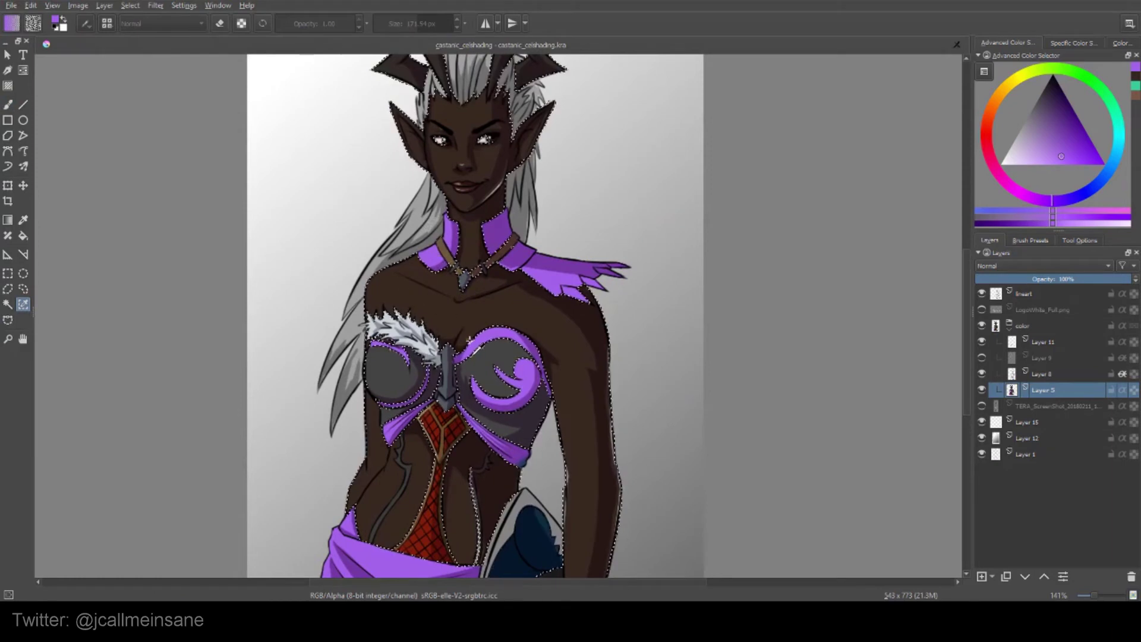
key("ctrl+shift+a")
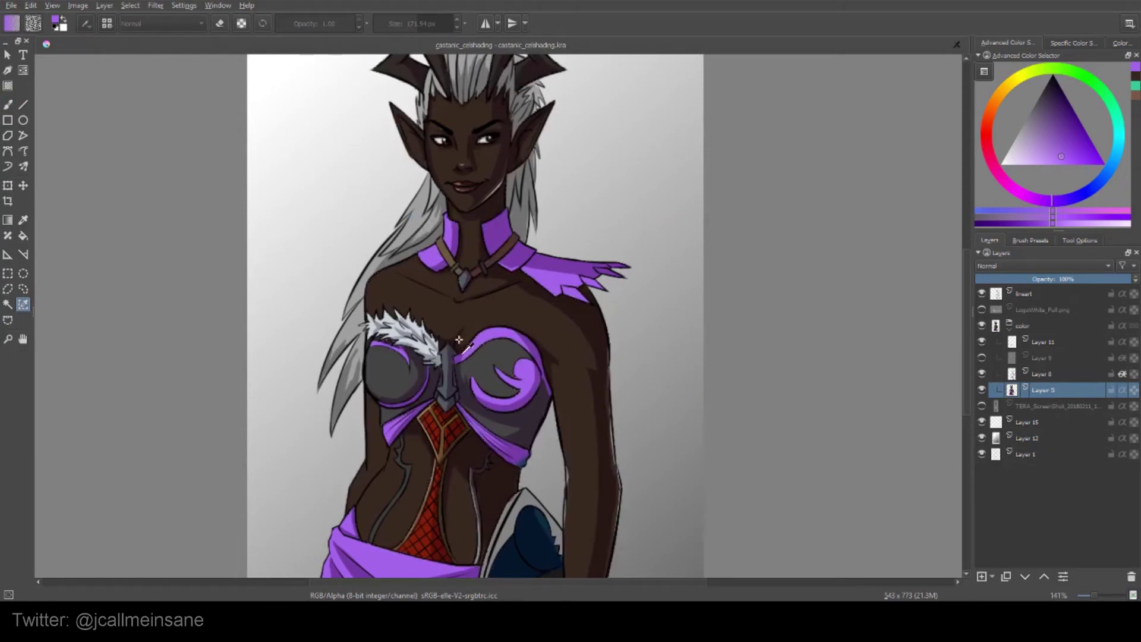
Step: Draw a closed curved selection around the fur-trimmed chest cup and adjacent waist with the Bezier Curve Selection tool
left_click(11, 322)
left_click(295, 408)
left_click_drag(360, 472, 429, 416)
left_click_drag(423, 372, 411, 351)
left_click_drag(385, 340, 358, 343)
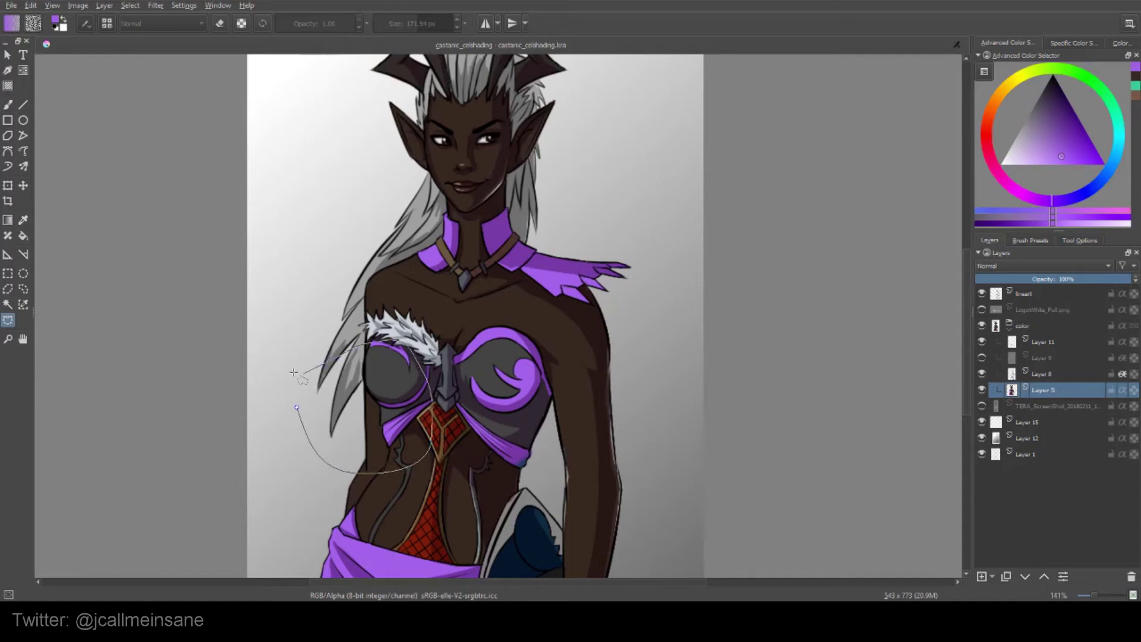
left_click_drag(298, 375, 293, 381)
left_click(297, 407)
Step: Outline the arm below the feathered shoulder piece with the Bezier Curve Selection tool and close the path at the shoulder
left_click(515, 349)
double_click(541, 366)
left_click_drag(593, 317, 580, 286)
left_click(575, 256)
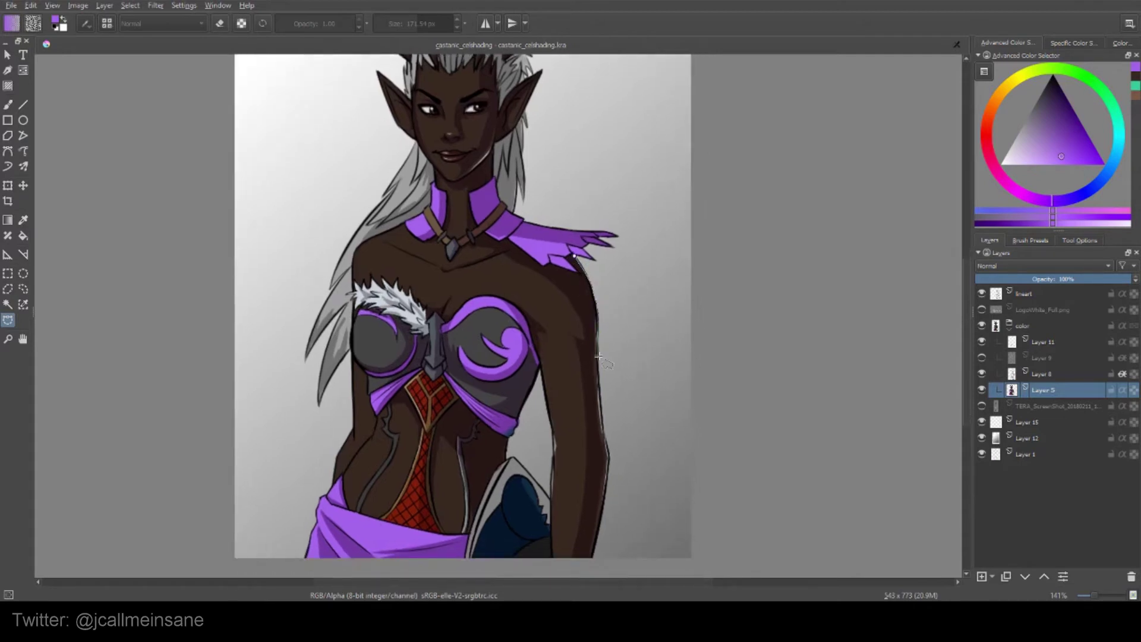
left_click_drag(606, 422, 588, 346)
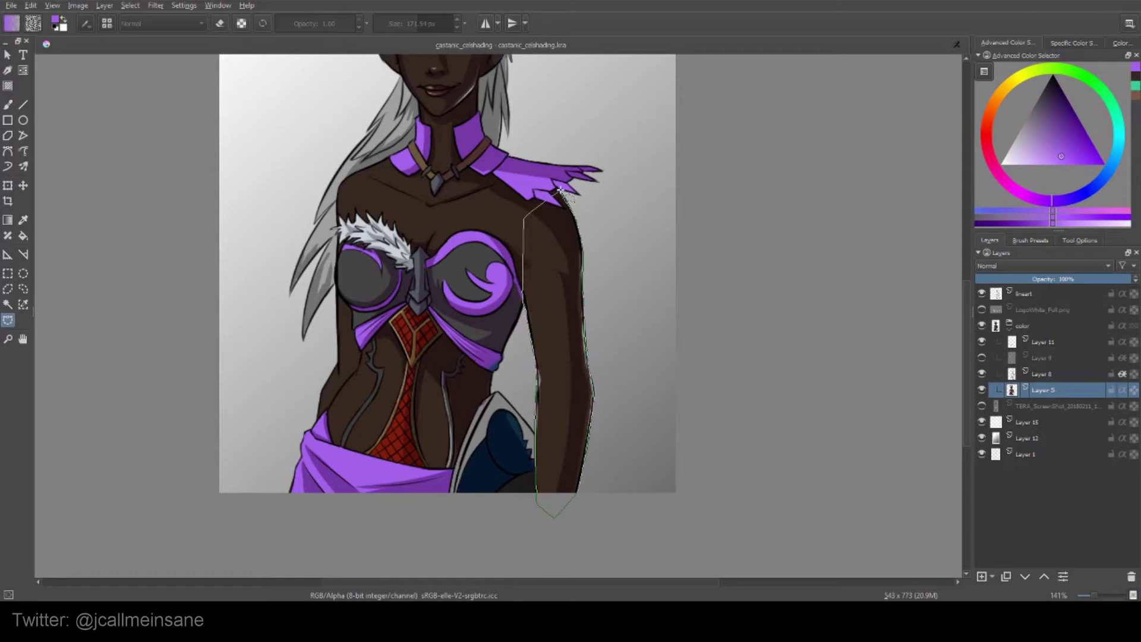
left_click(558, 191)
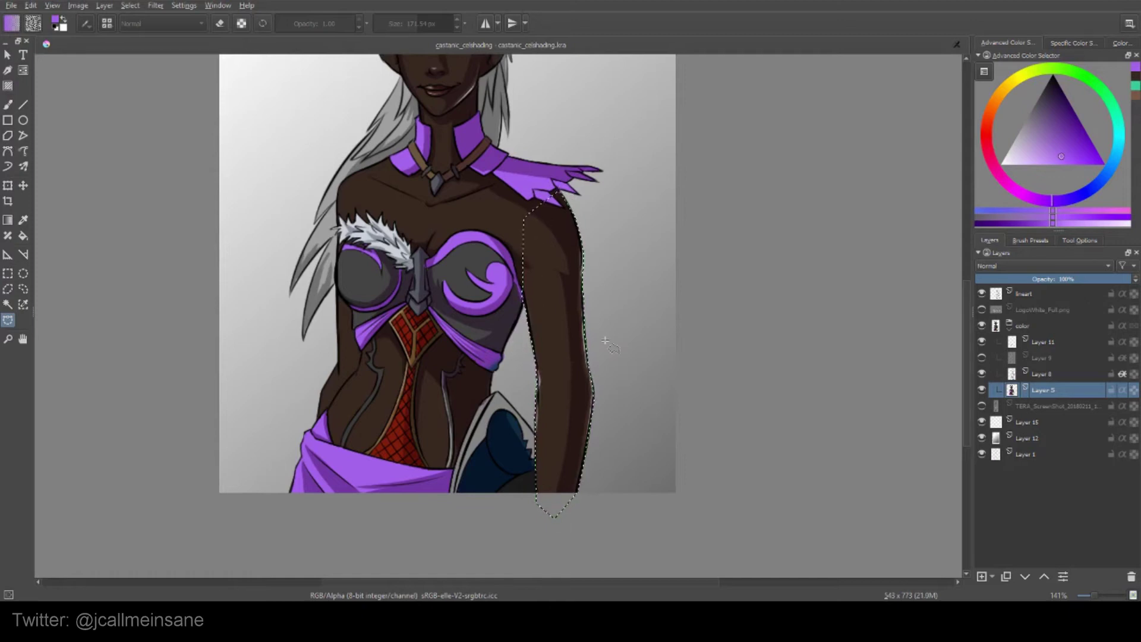
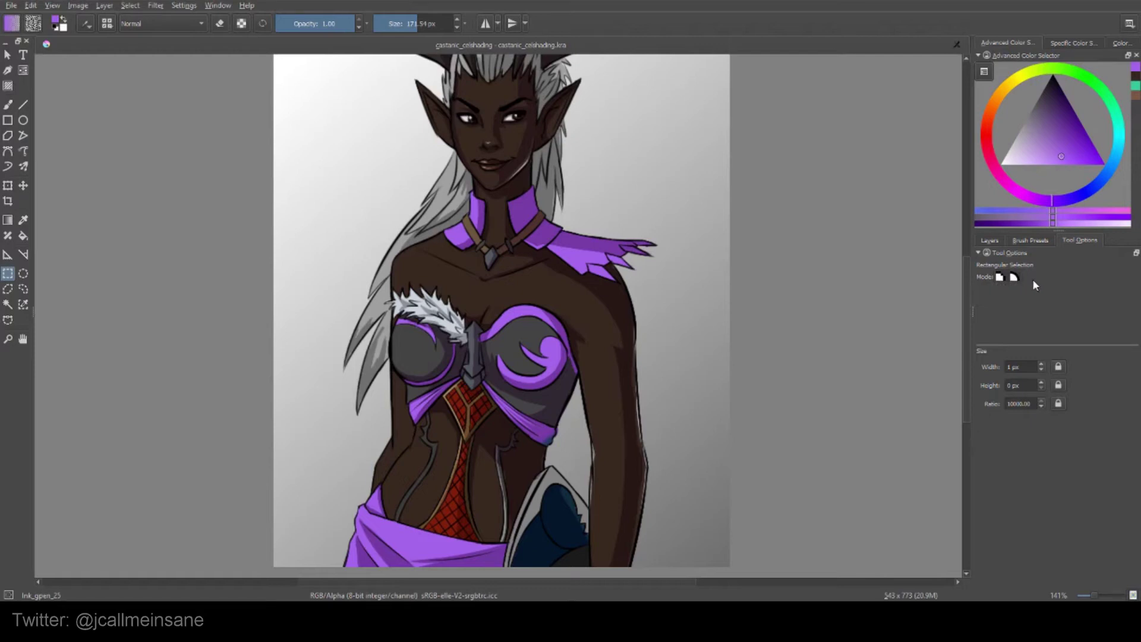
Step: Set rectangular selection to pixel mode with the intersect action and overlap two rectangles to select the feathered shoulder tip
left_click(1004, 277)
left_click_drag(765, 323, 772, 355)
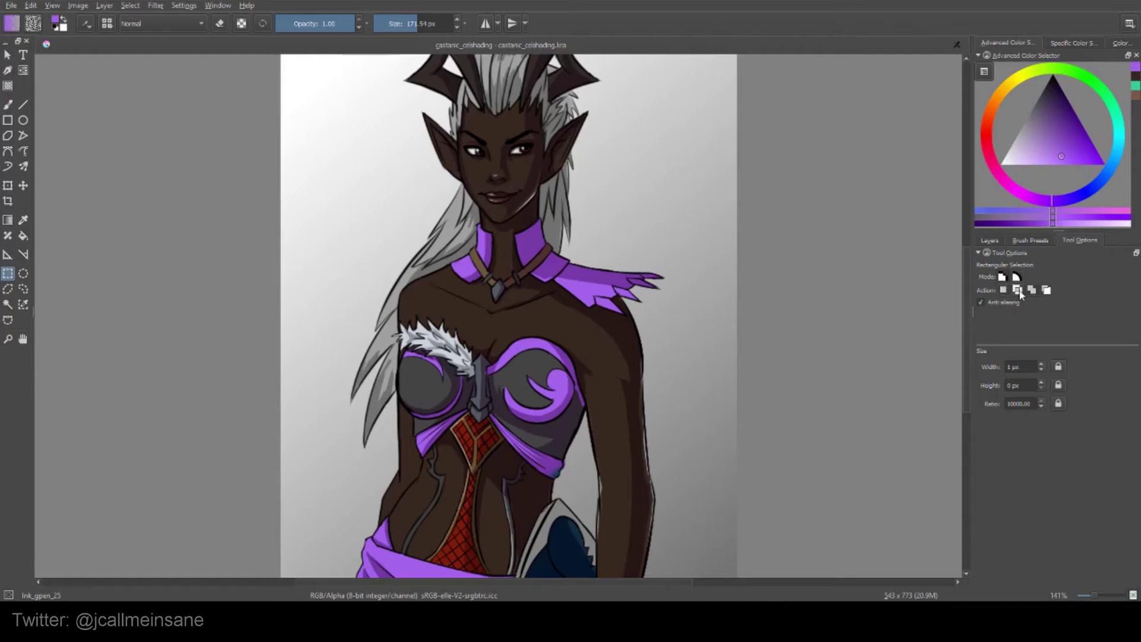
left_click_drag(580, 235, 738, 400)
left_click_drag(496, 143, 670, 319)
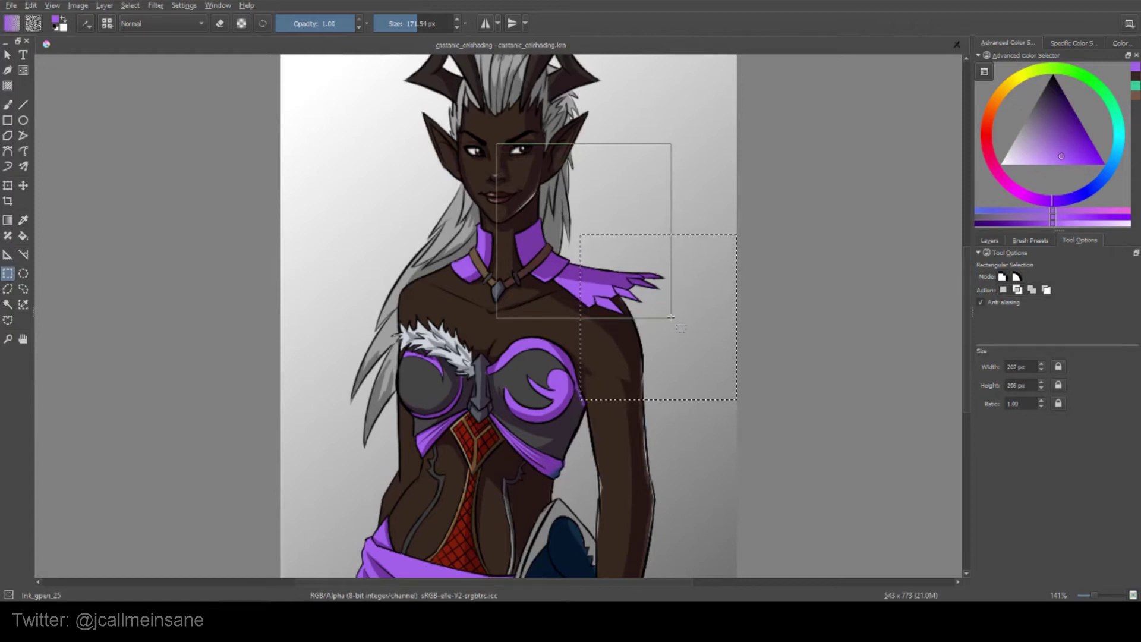
left_click_drag(672, 318, 670, 316)
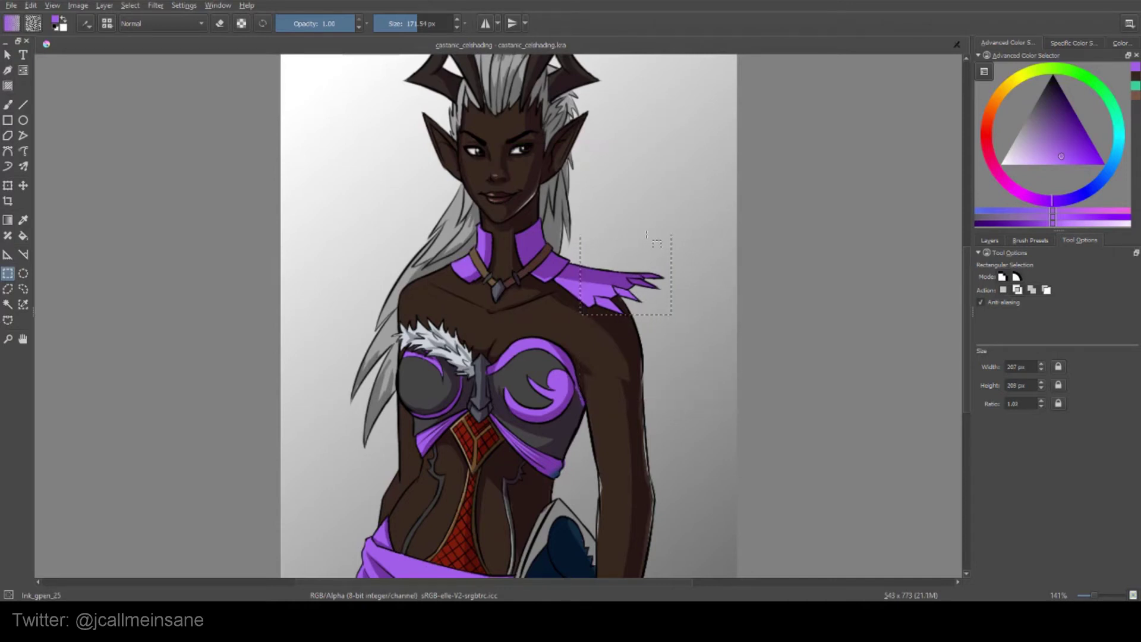
Step: Start a free transform of the selected shoulder tip, and clear the selection without changing it
scroll(625, 291, "up", 2)
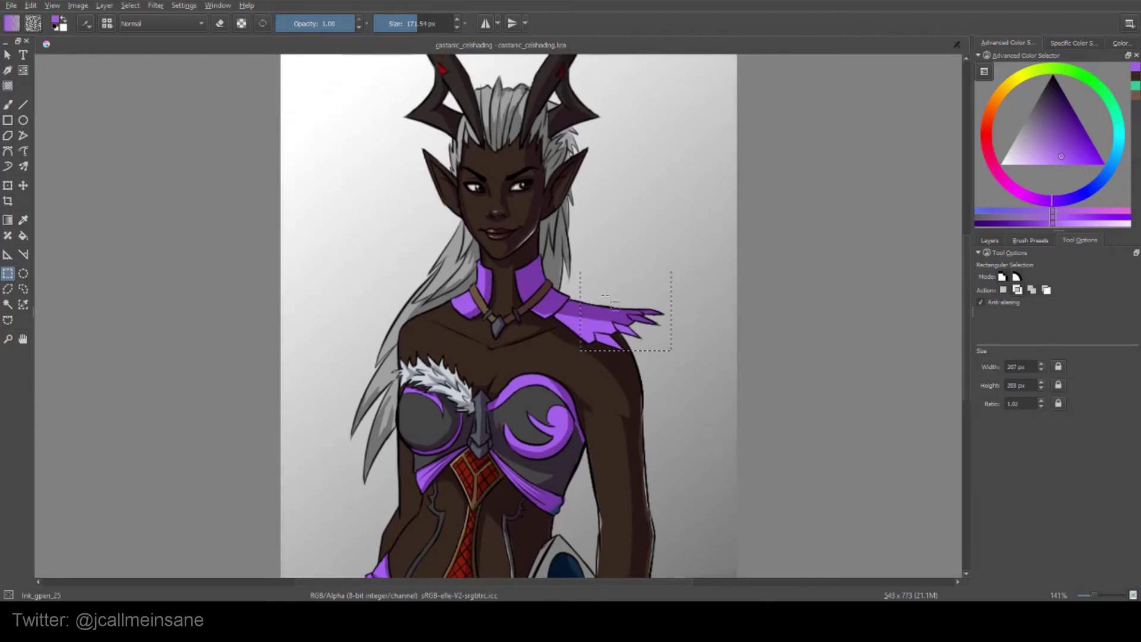
key("ctrl+t")
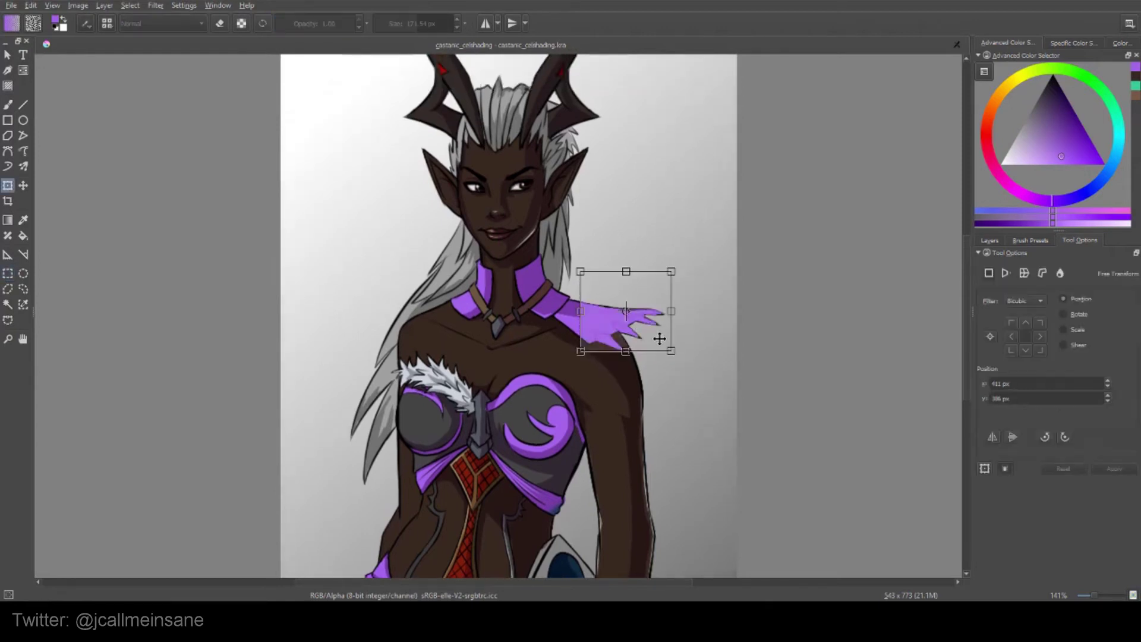
key("ctrl+shift+a")
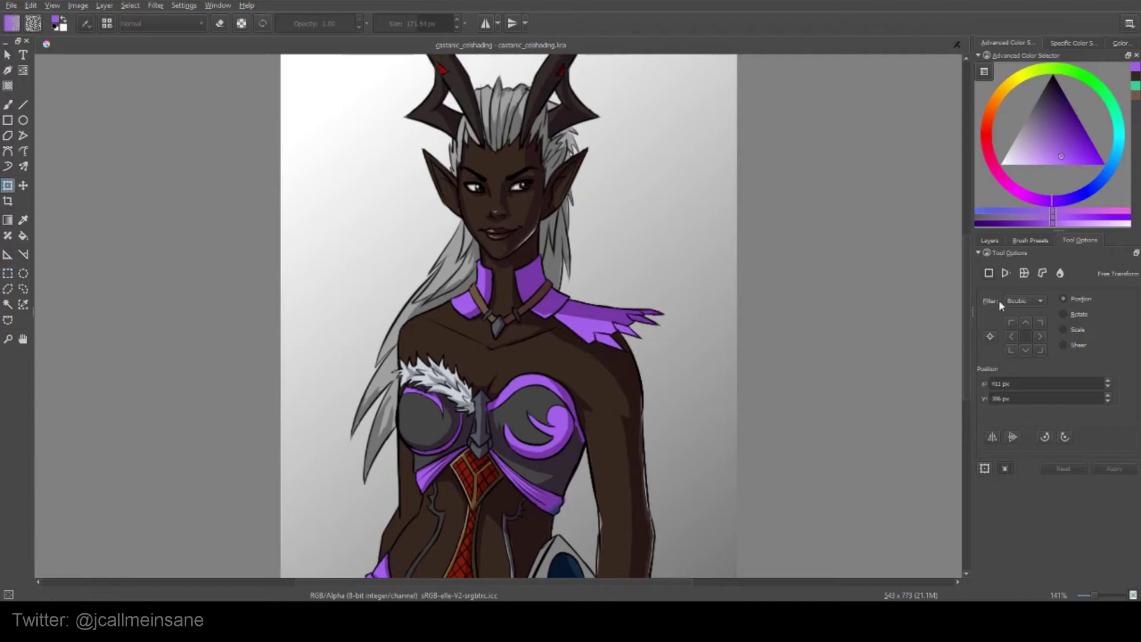
Step: Combine six overlapping rectangles around the head, shoulders and upper arm into one added selection, and clear it
left_click(7, 273)
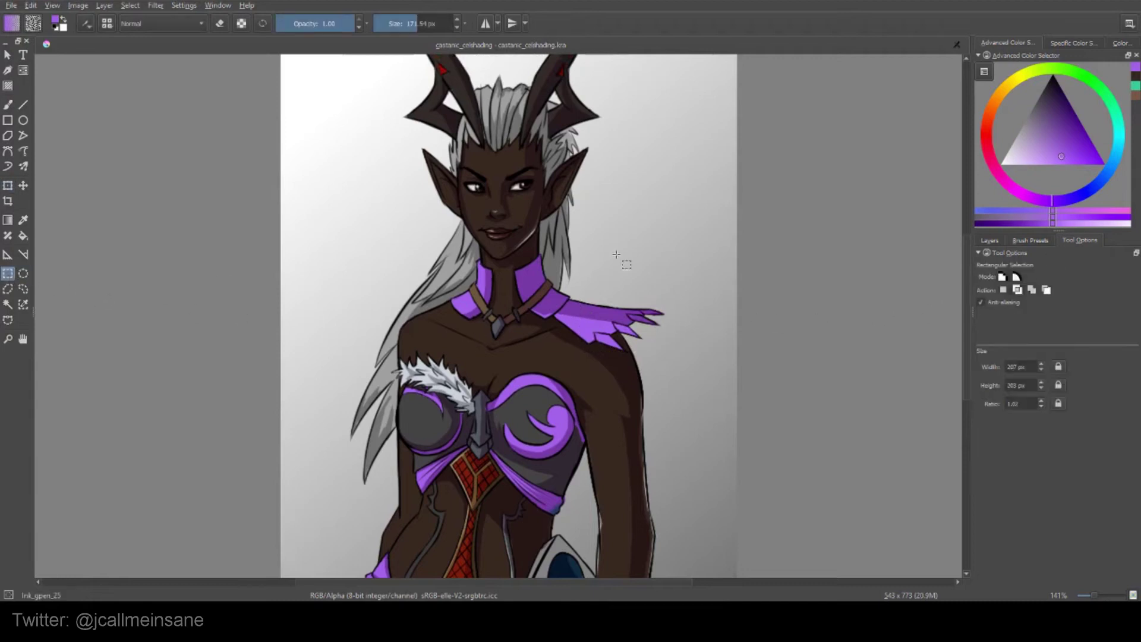
mouse_move(737, 312)
left_mouse_down()
mouse_move(701, 380)
mouse_move(582, 491)
left_mouse_up()
left_click_drag(448, 253, 657, 389)
left_click_drag(704, 380, 535, 208)
left_click_drag(558, 292, 424, 153)
left_click_drag(339, 125, 496, 257)
left_click_drag(485, 83, 644, 266)
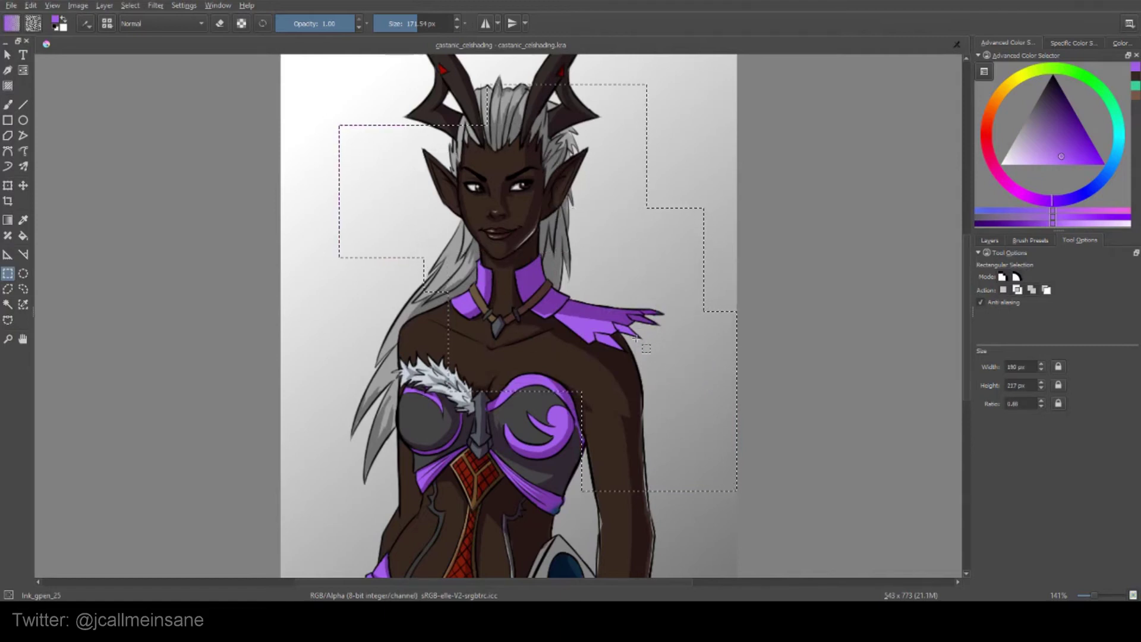
key("ctrl+shift+a")
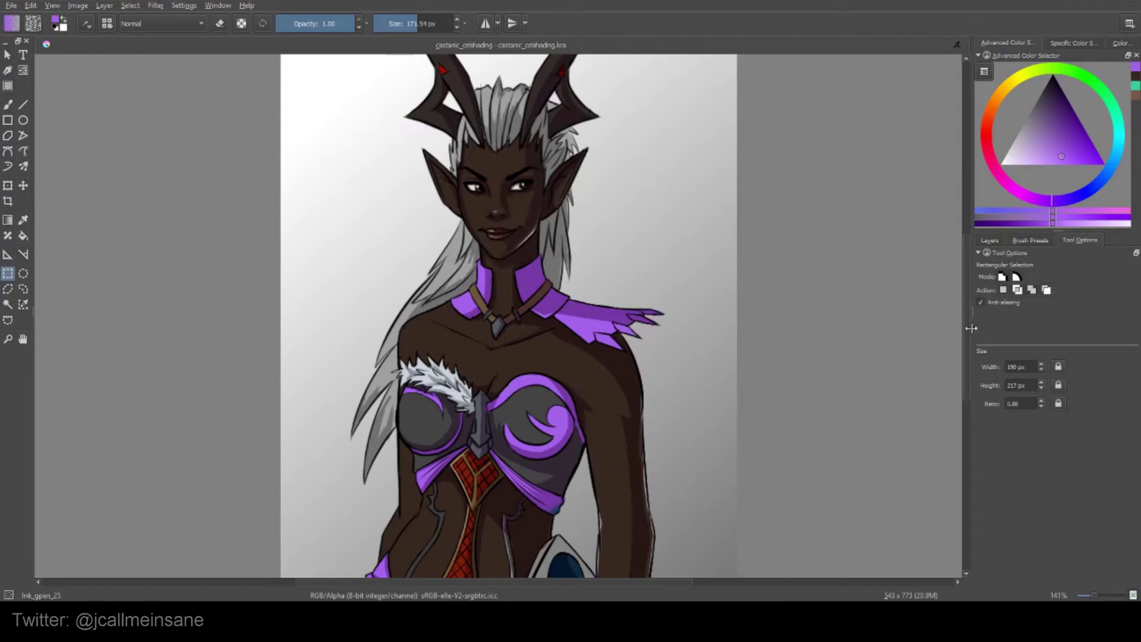
Step: Try subtracting overlapping rectangular selections across the shoulders and upper chest, clearing the selection after each attempt
left_click_drag(548, 260, 742, 421)
left_click_drag(353, 259, 589, 383)
key("ctrl+shift+a")
left_click_drag(349, 291, 491, 368)
left_click_drag(458, 291, 683, 394)
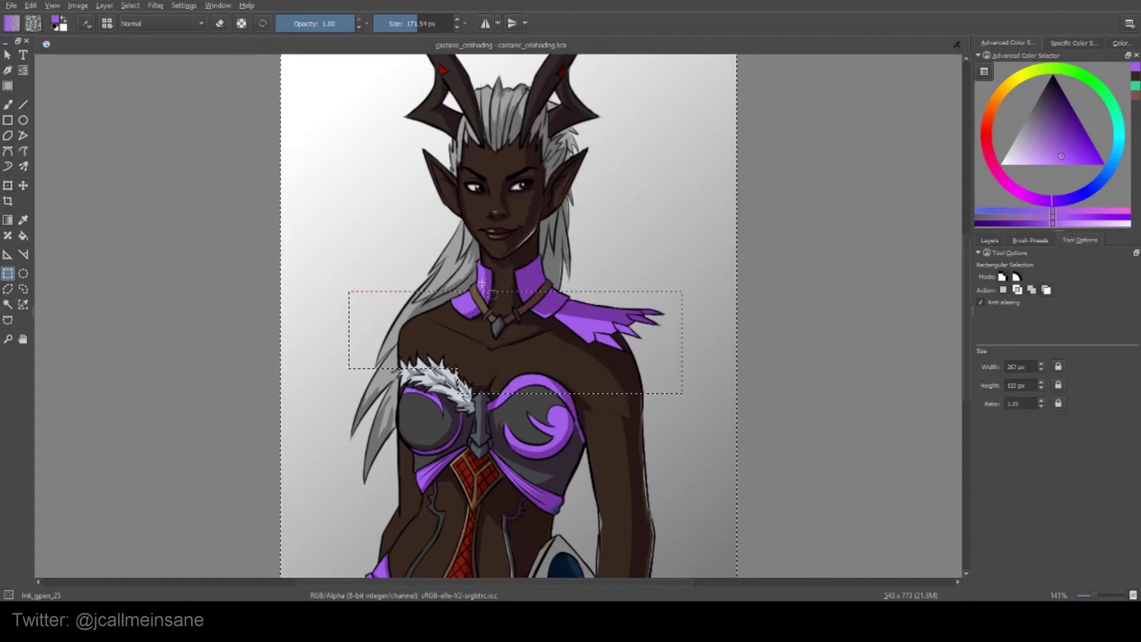
key("ctrl+shift+a")
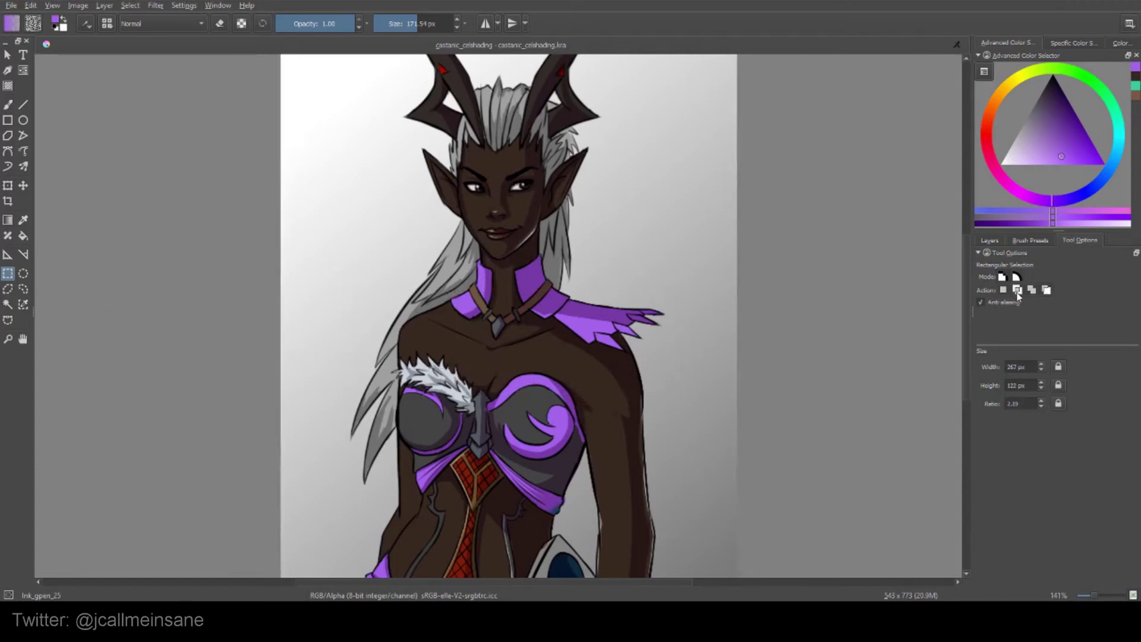
Step: Try combining a series of overlapping rectangular selections over the torso and the background on both sides of the figure
mouse_move(337, 268)
left_mouse_down()
mouse_move(581, 400)
mouse_move(579, 452)
left_mouse_up()
left_click_drag(491, 243, 730, 447)
left_click_drag(659, 346, 740, 469)
left_click_drag(677, 215, 779, 407)
left_click_drag(588, 230, 744, 290)
left_click_drag(296, 241, 411, 299)
left_click_drag(312, 287, 356, 385)
left_click_drag(314, 391, 345, 449)
left_click_drag(321, 370, 363, 375)
left_click_drag(351, 291, 366, 363)
left_click_drag(620, 280, 628, 289)
left_click_drag(657, 348, 648, 341)
left_click(206, 345)
Step: Subtract an elliptical selection about 216 by 199 px over the shoulder and arm, try transforming the area outside it, and undo
left_click(23, 273)
left_click_drag(531, 305, 712, 473)
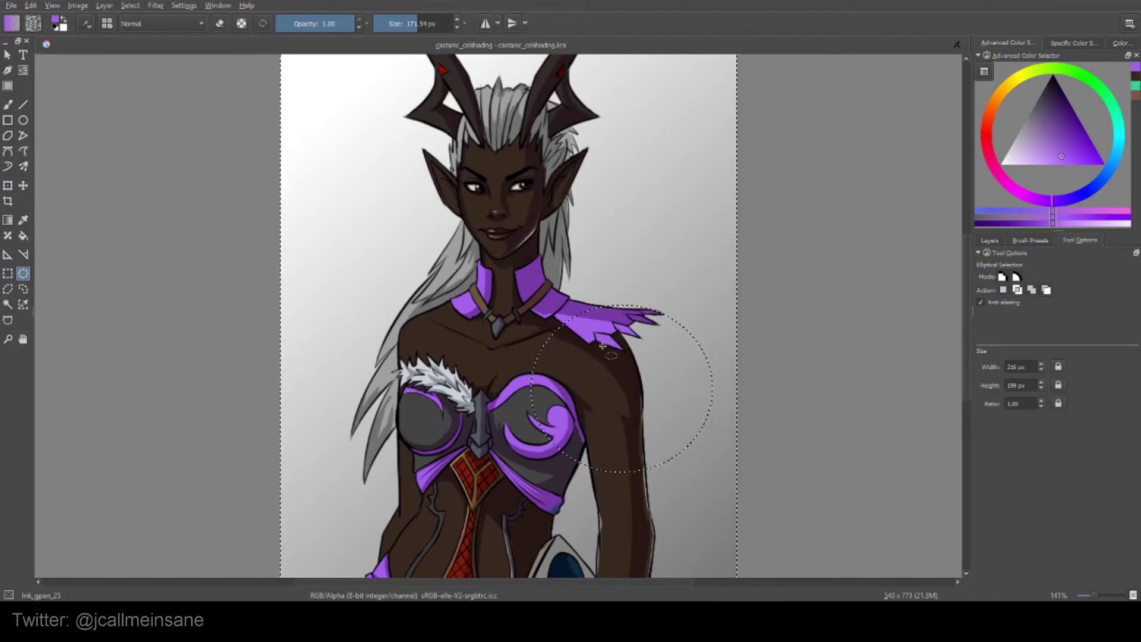
key("ctrl+shift+a")
key("ctrl+t")
left_click_drag(623, 326, 625, 353)
key("ctrl+z")
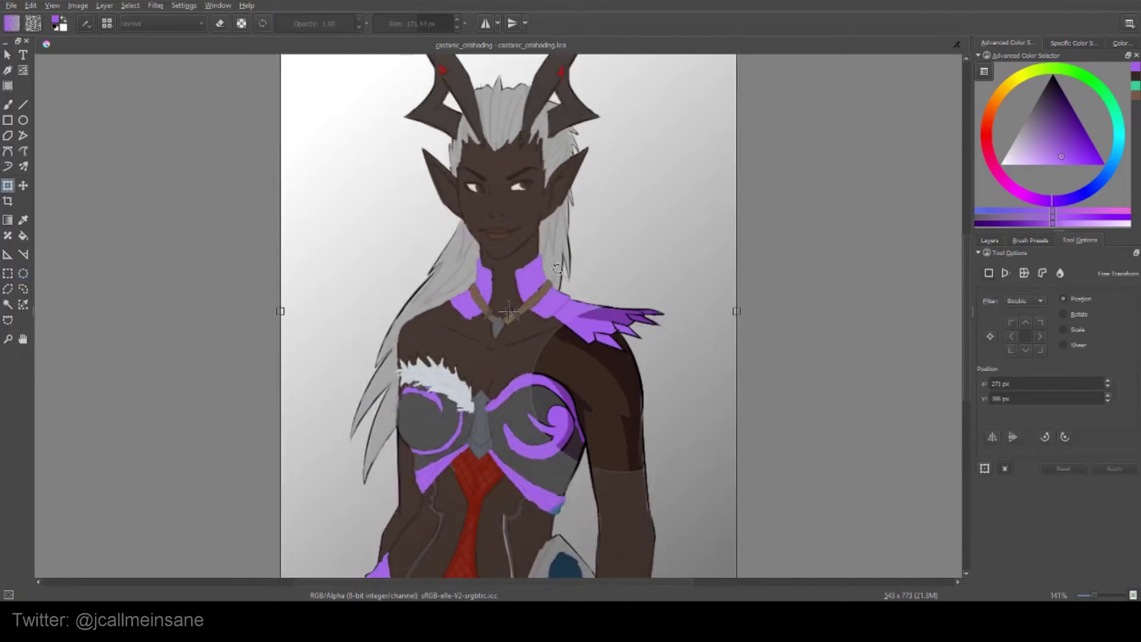
key("ctrl+z")
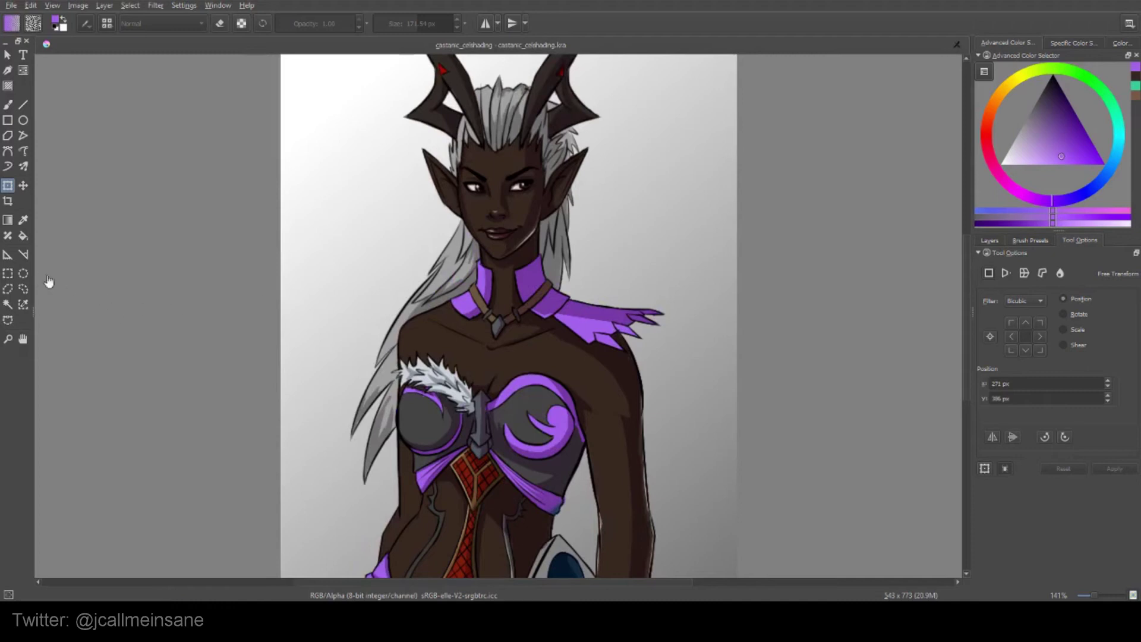
Step: Subtract an ellipse about 231 by 269 px around the head, try moving the artwork outside it, and revert the move
left_click(23, 273)
left_click_drag(411, 99, 607, 324)
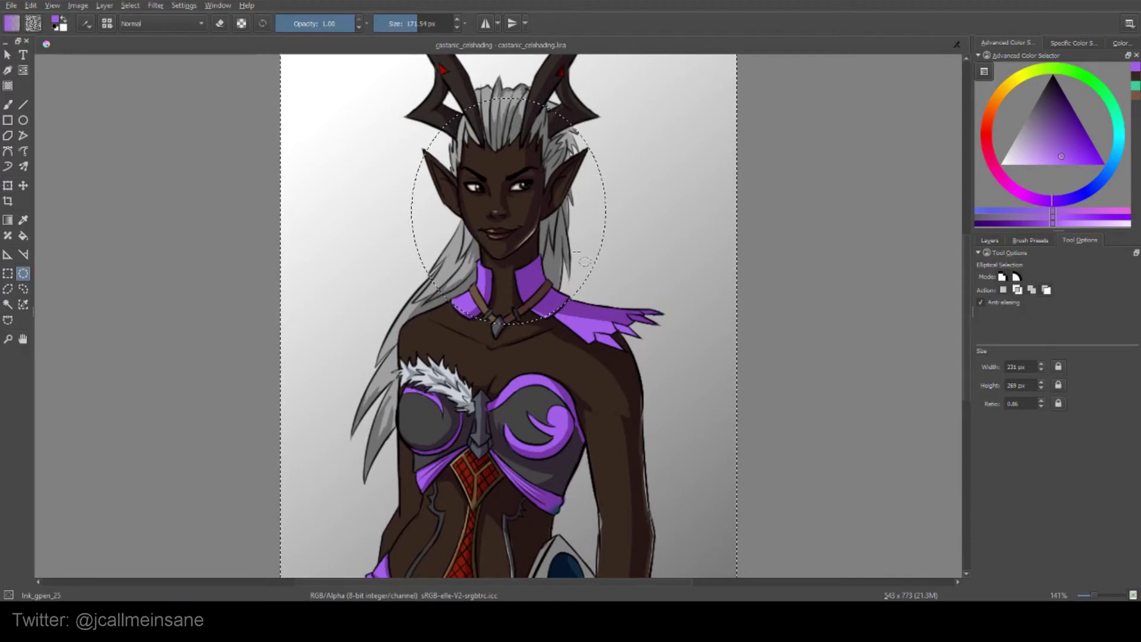
key("ctrl+shift+a")
key("ctrl+t")
left_click_drag(645, 334, 643, 325)
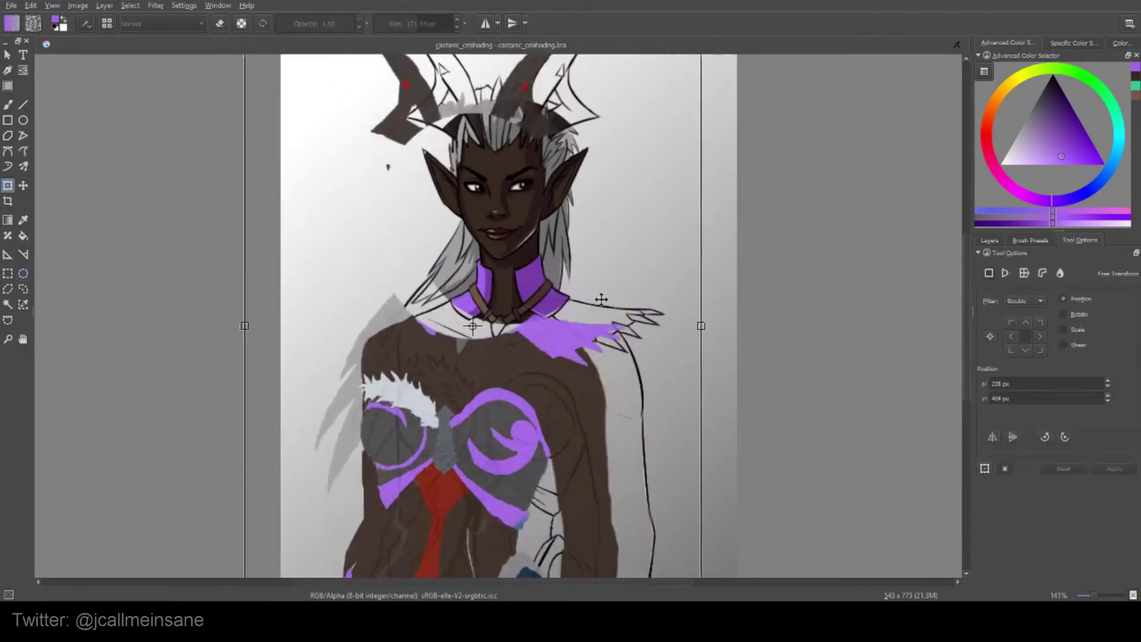
key("Return")
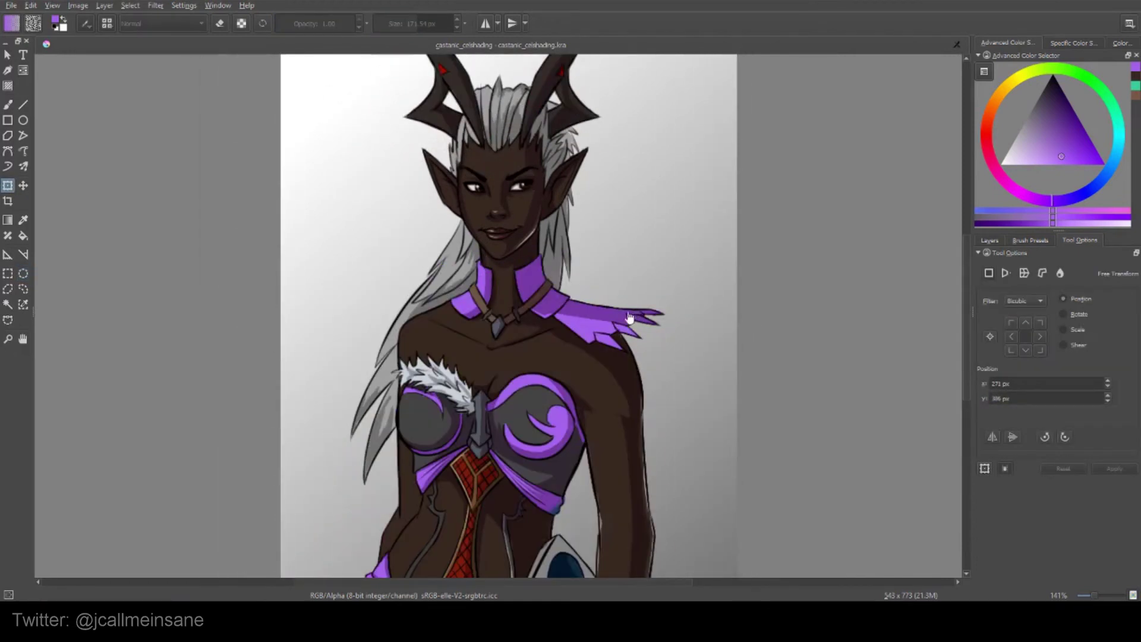
left_click(23, 272)
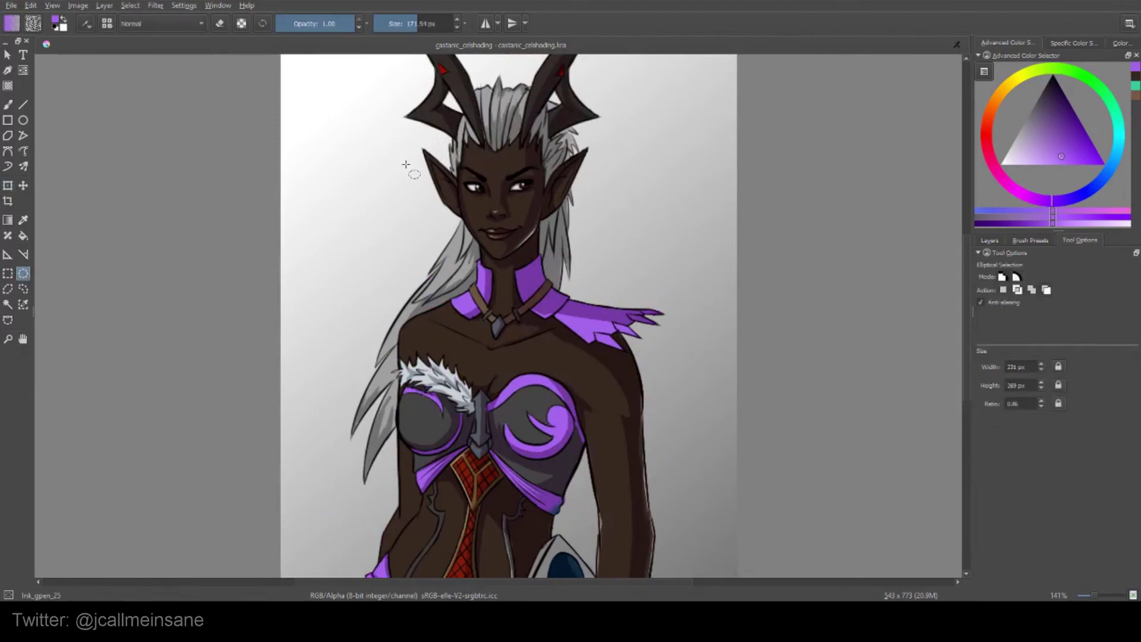
left_click_drag(410, 140, 691, 428)
key("ctrl+shift+a")
left_click(130, 6)
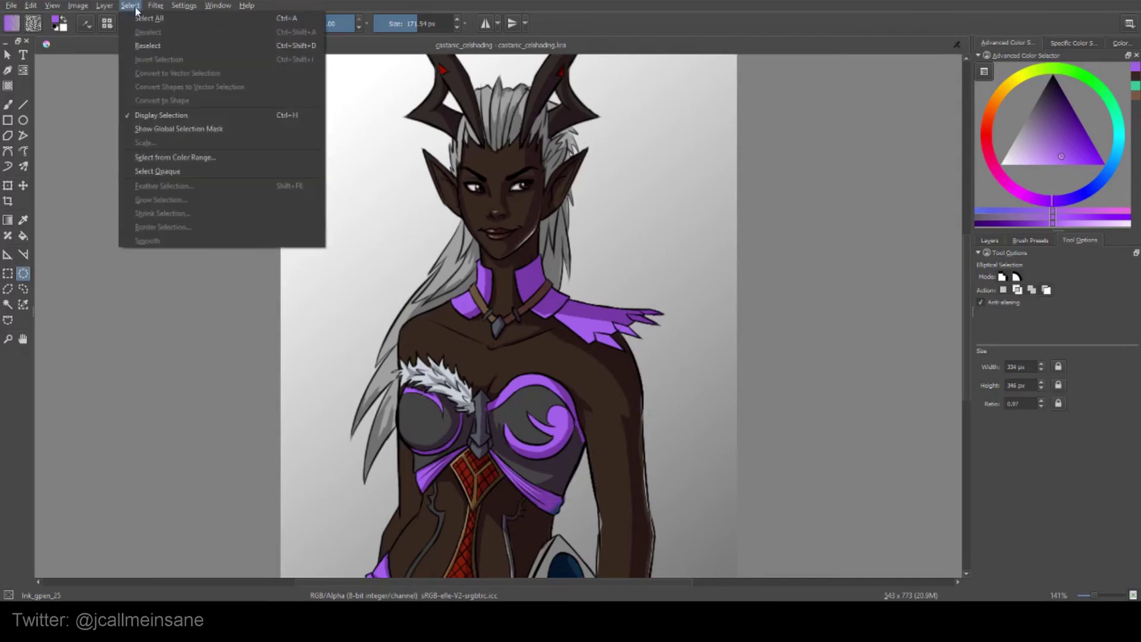
left_click(134, 8)
Step: Subtract an elliptical selection about 235 by 288 px over the neck, chest and shoulder, and invert the selection
mouse_move(446, 226)
left_mouse_down()
mouse_move(528, 350)
mouse_move(643, 468)
left_mouse_up()
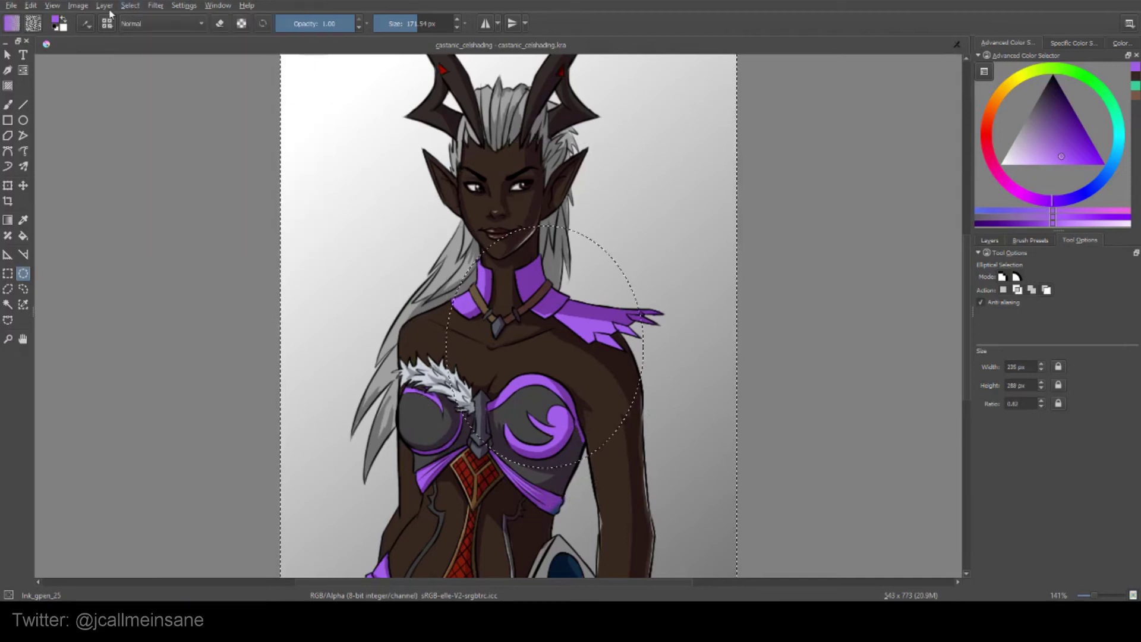
left_click(131, 6)
left_click(161, 70)
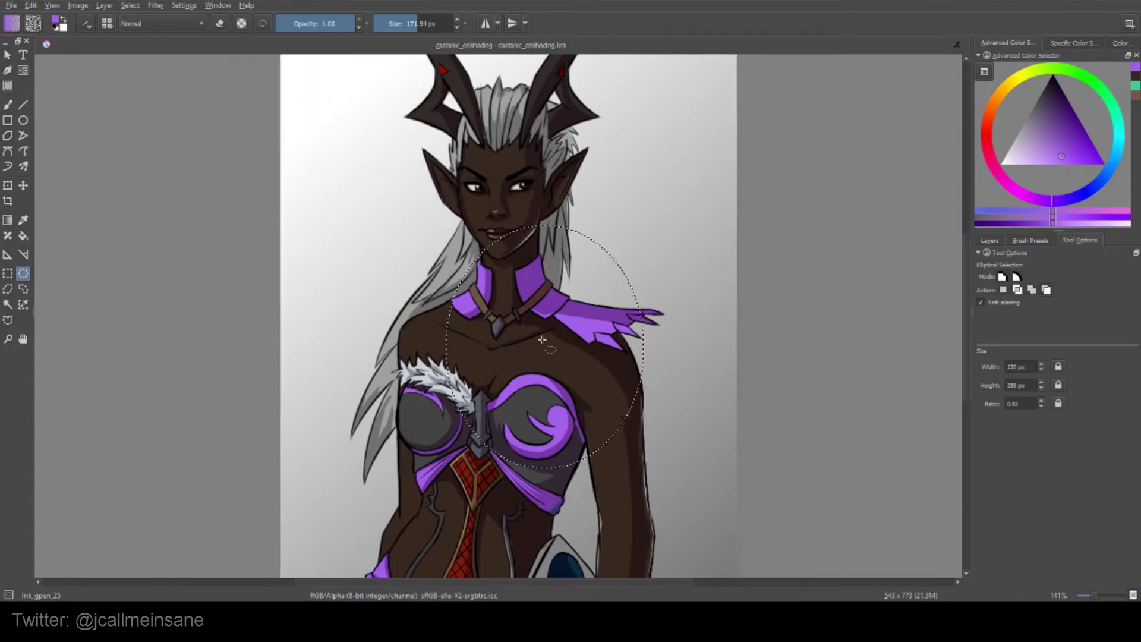
Step: Try moving the artwork inside the ellipse slightly with free transform, undo the move and clear the selection
key("ctrl+t")
mouse_move(528, 359)
left_mouse_down()
mouse_move(548, 333)
mouse_move(516, 355)
left_mouse_up()
key("Return")
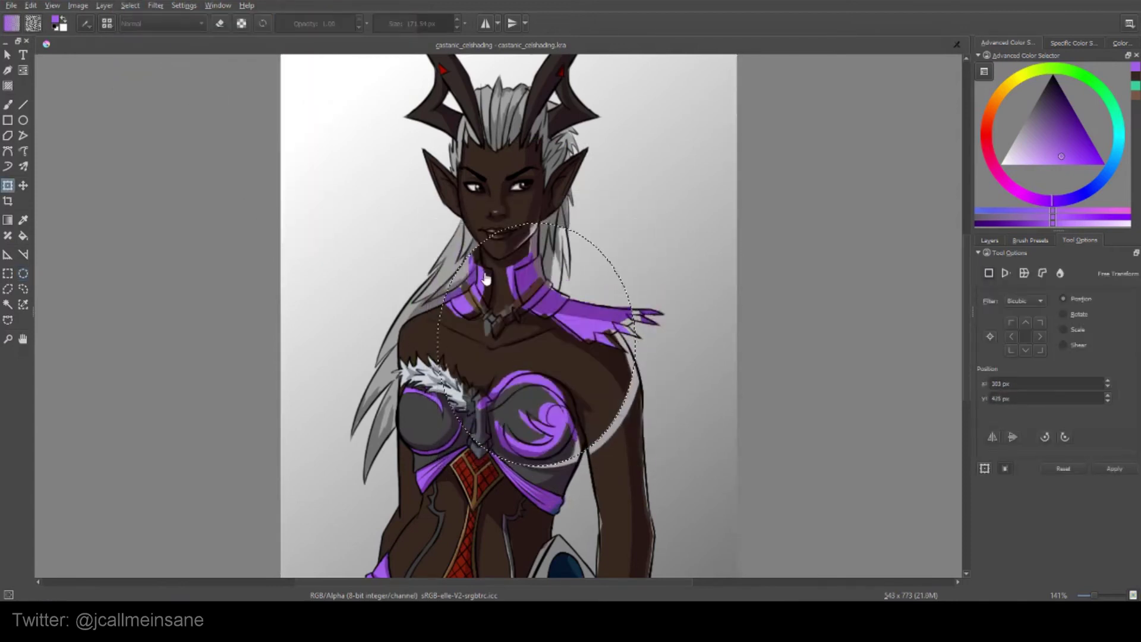
key("ctrl+z")
key("ctrl+shift+a")
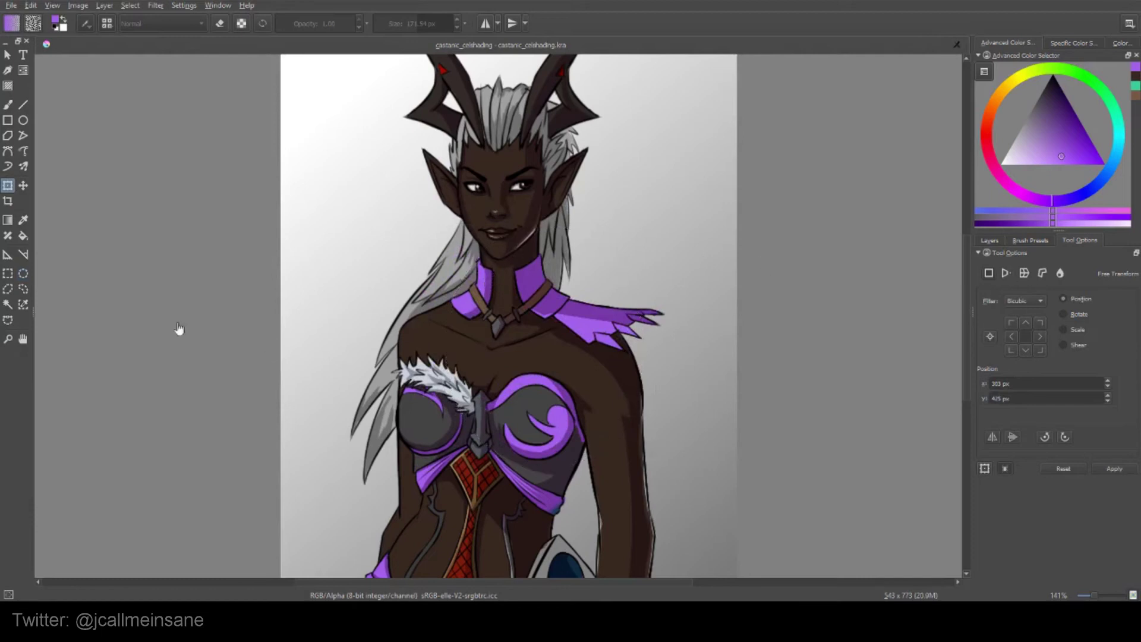
Step: Place a fixed-size 235 by 288 px elliptical selection at several spots, ending around the head
left_click(23, 273)
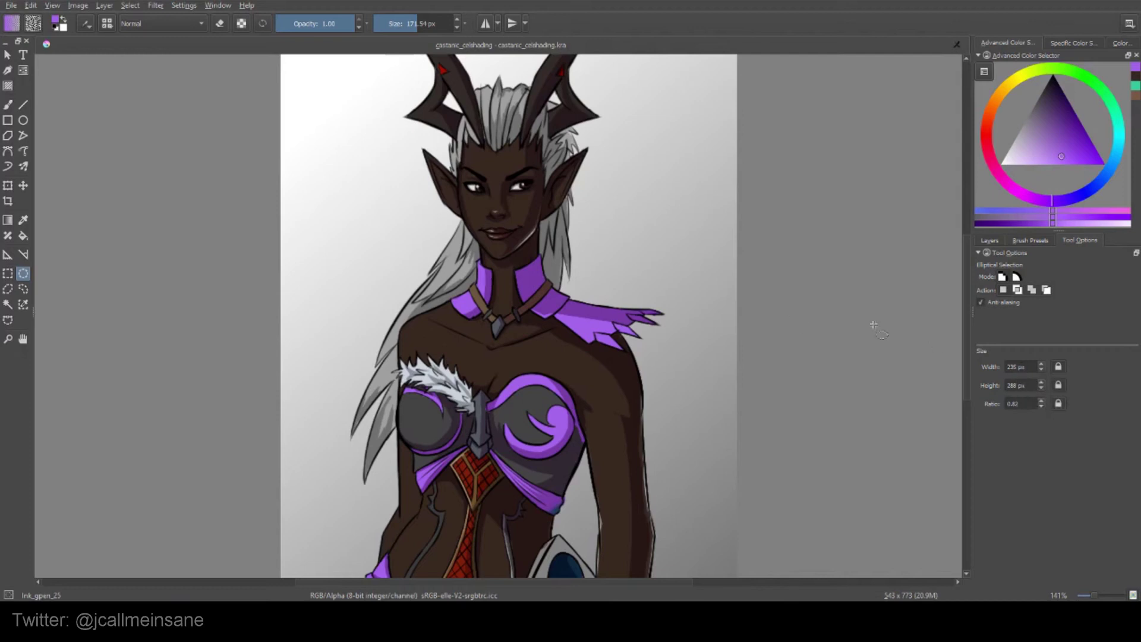
left_click(410, 176)
left_click(610, 157)
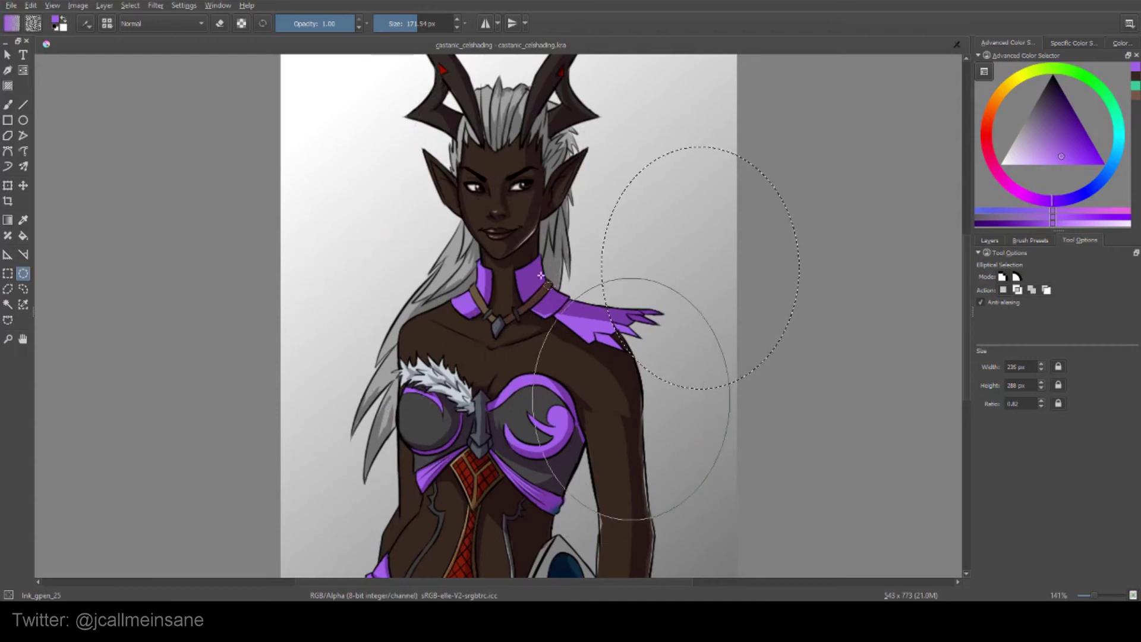
left_click(397, 67)
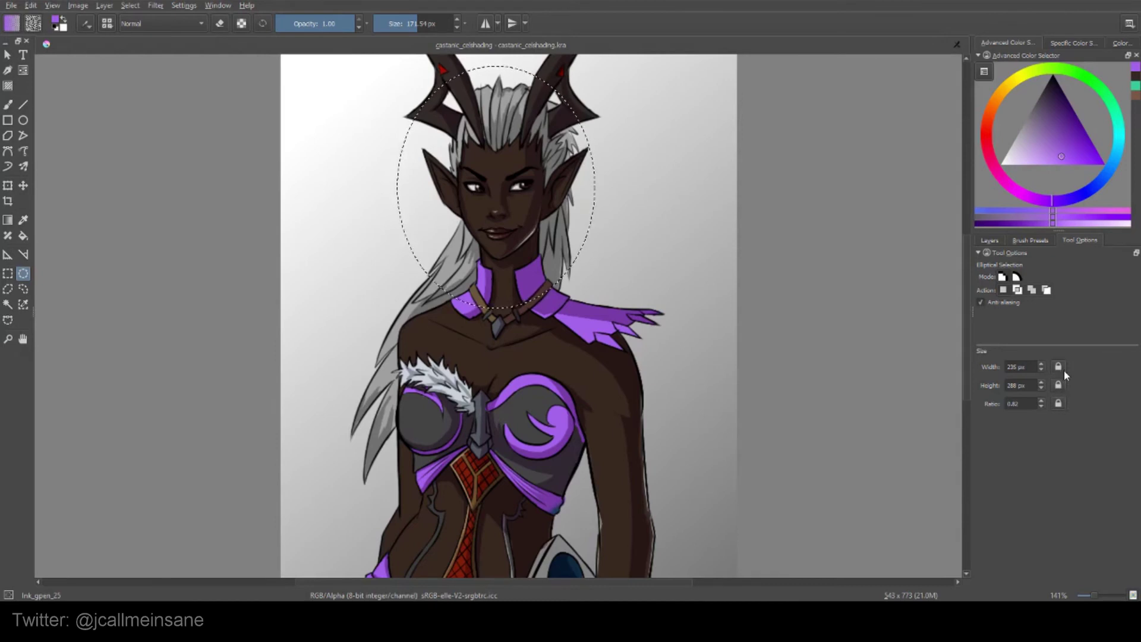
Step: Draw freely sized elliptical selections over the chest, face and shoulder, and clear the selection
left_click_drag(385, 311, 548, 434)
left_click_drag(558, 159, 515, 178)
left_click_drag(543, 285, 637, 288)
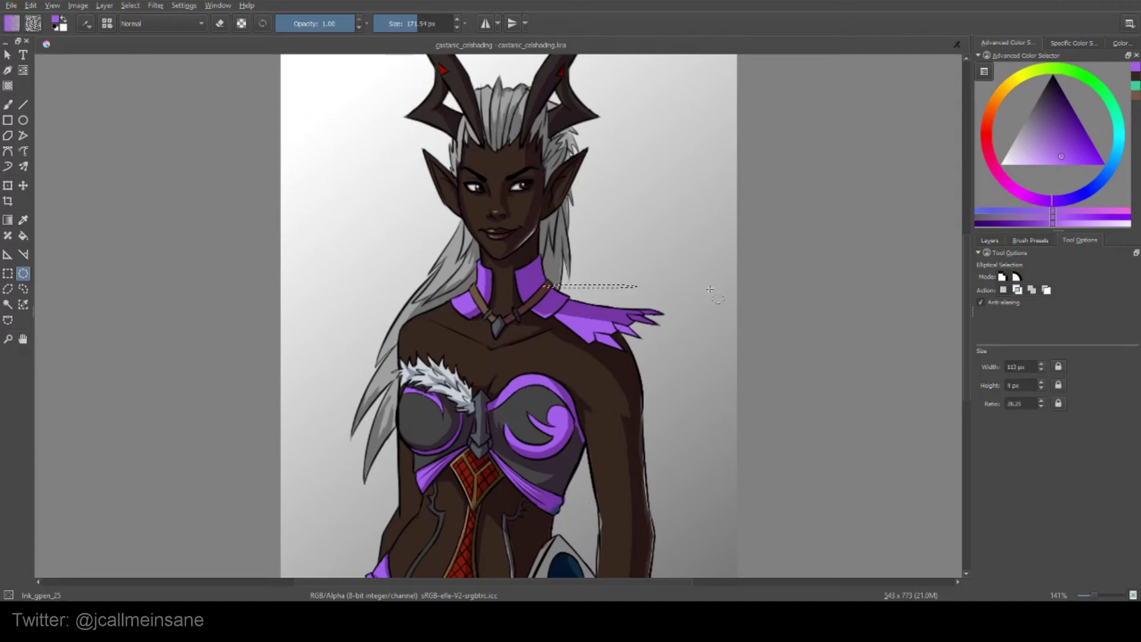
left_click(639, 371)
Step: Review the options of the rectangular, polygonal and outline selection tools
left_click(8, 273)
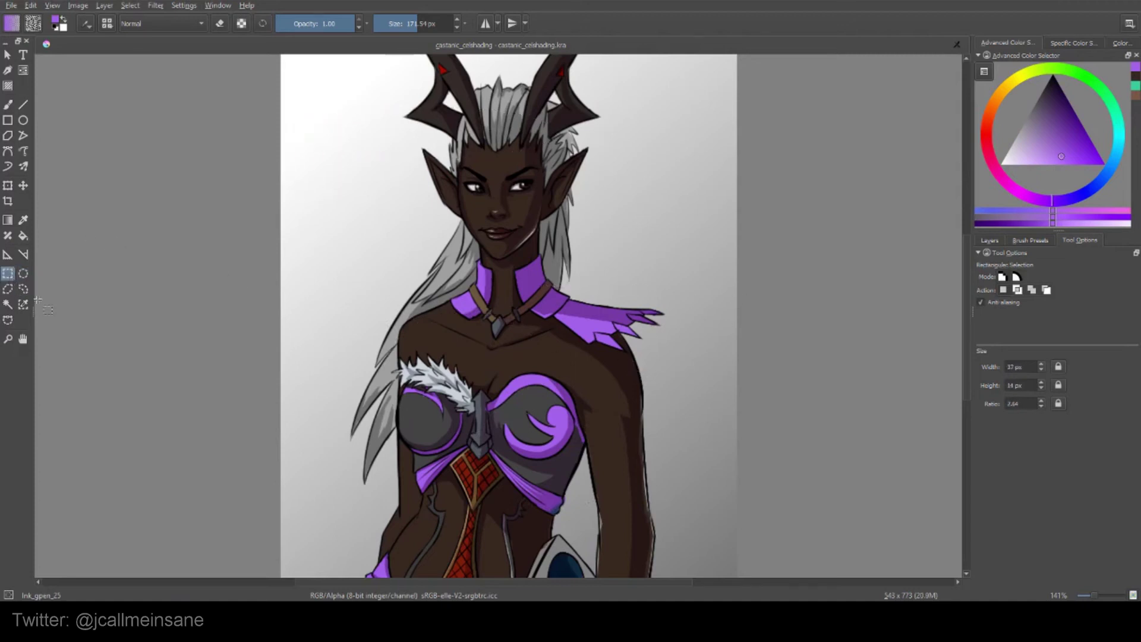
left_click(8, 289)
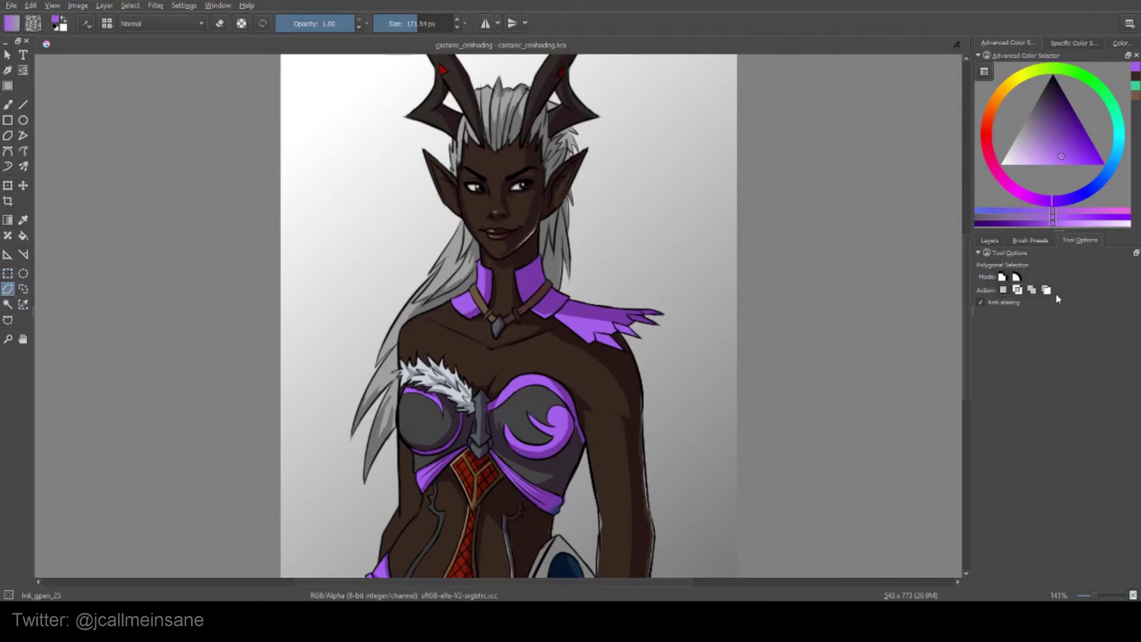
left_click(23, 289)
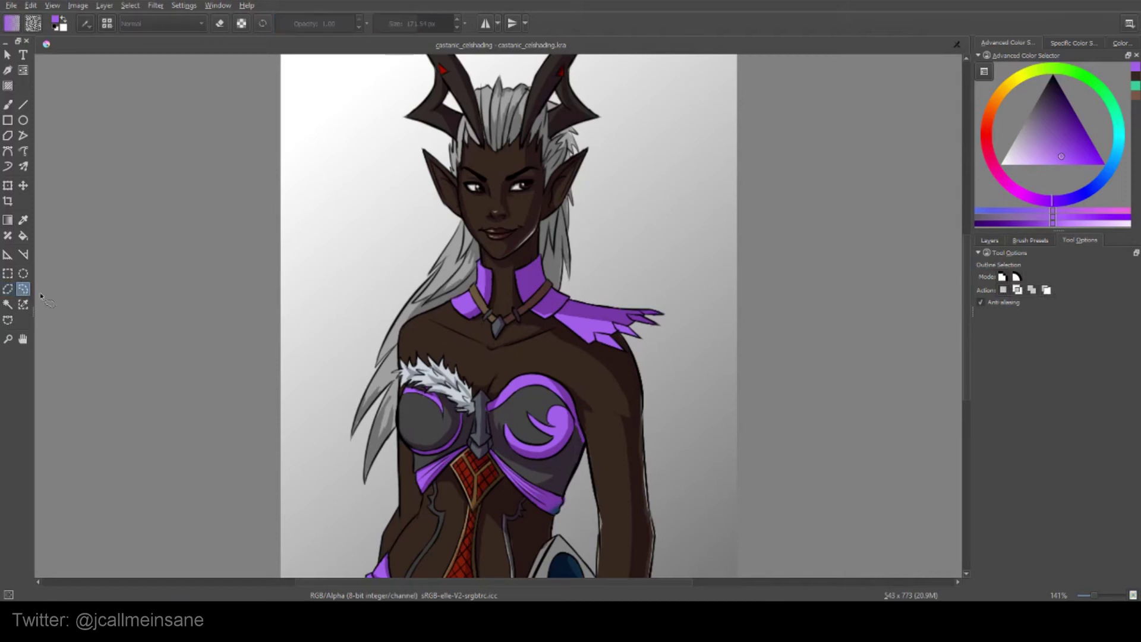
Step: Select the chest and arm area enclosed by the lines on the lineart layer with Contiguous Selection, and review the tool's options
left_click(7, 304)
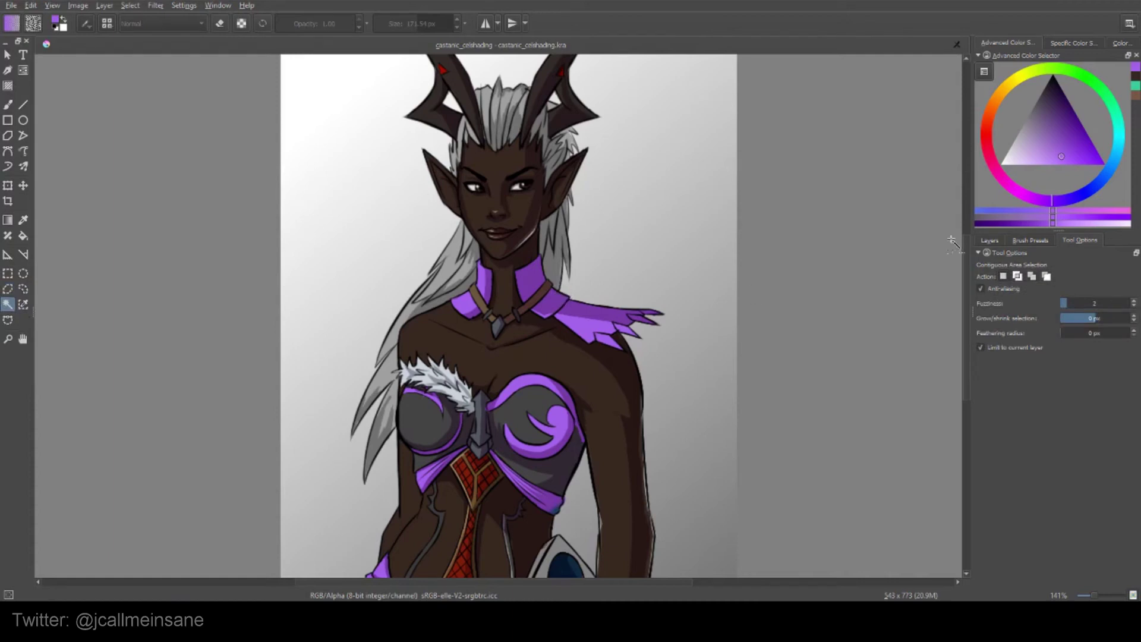
left_click(990, 241)
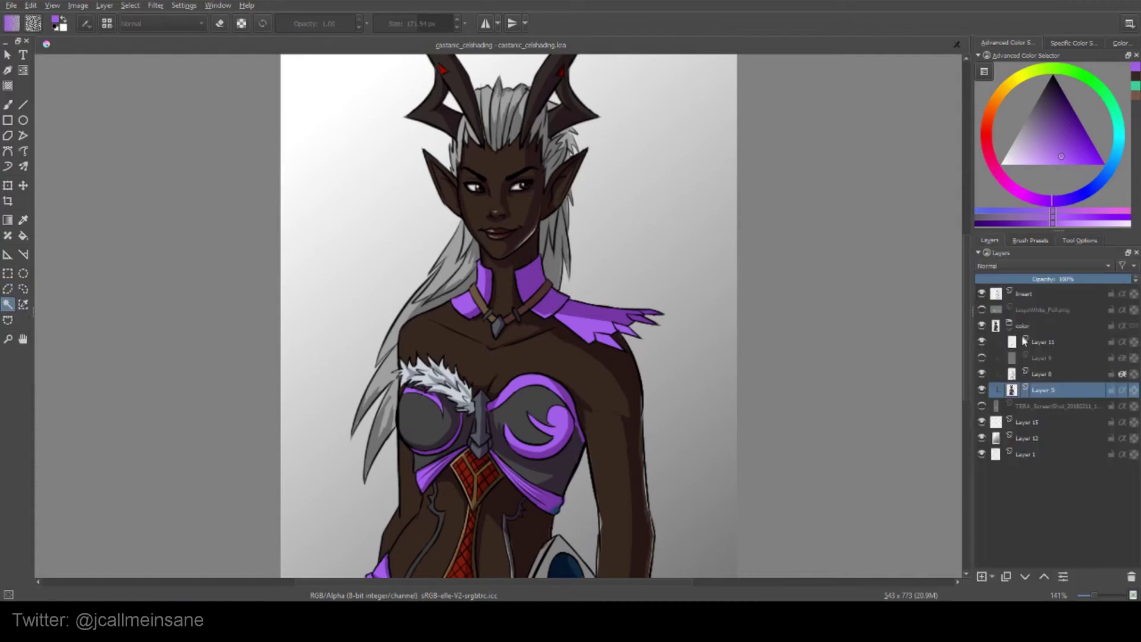
left_click(1029, 300)
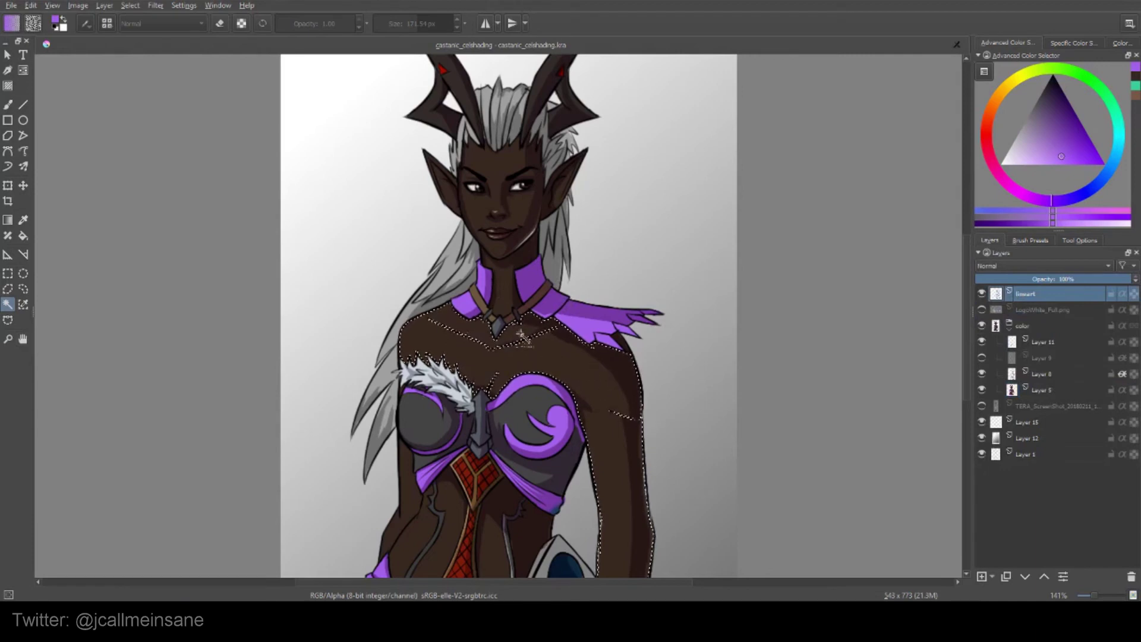
left_click(1069, 241)
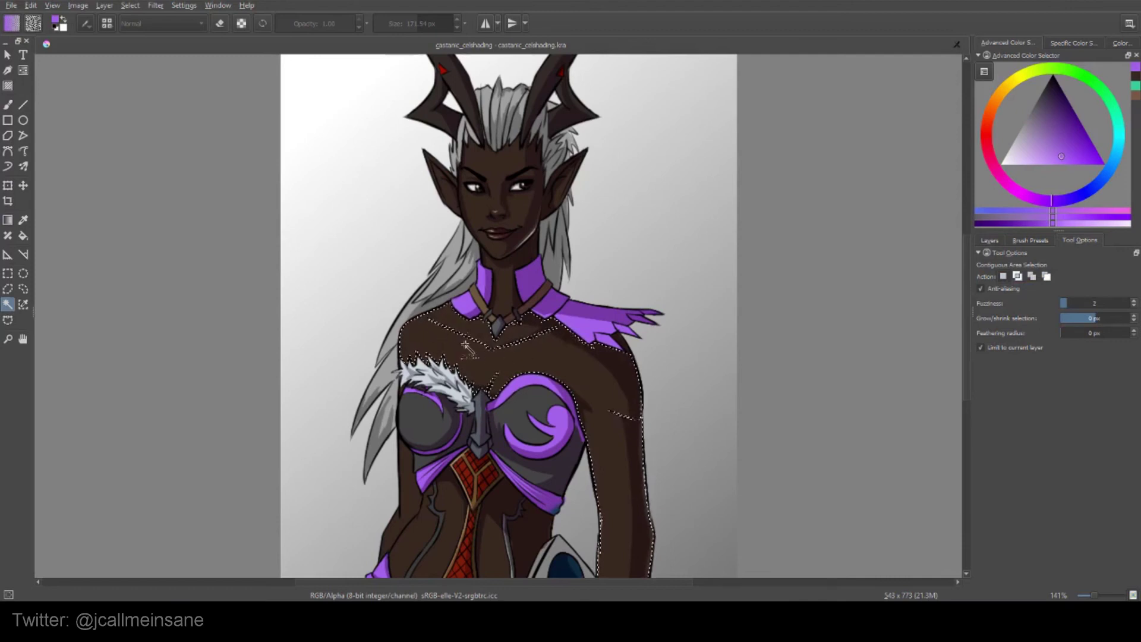
Step: Hide the color group and make the layer directly above Layer 12 active
left_click(992, 241)
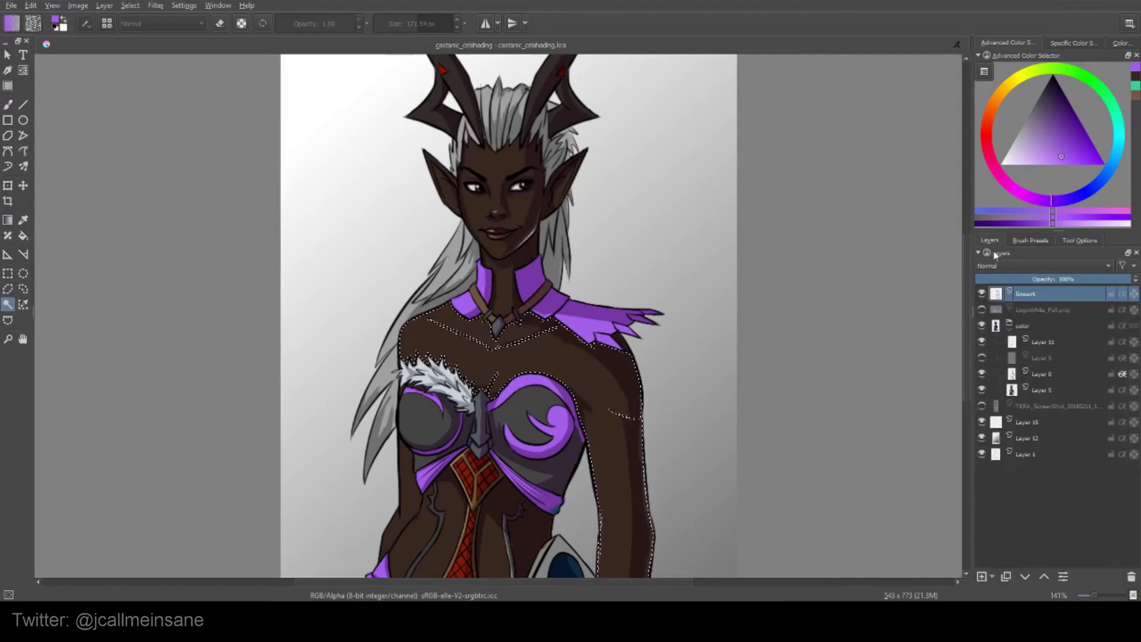
left_click(982, 326)
left_click(1023, 423)
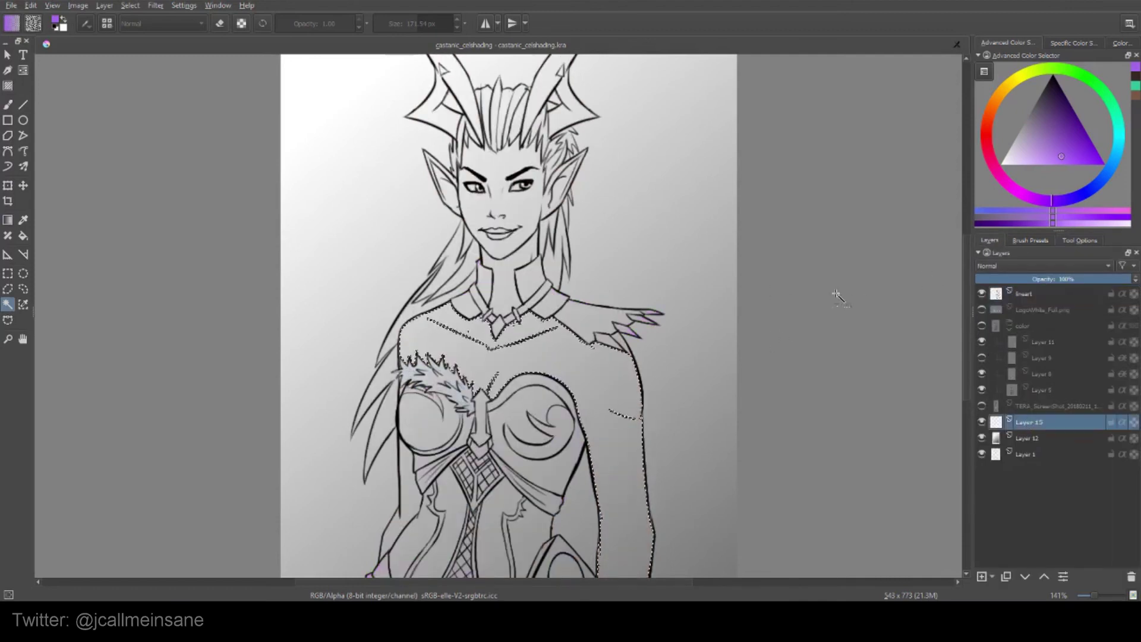
Step: Try a brown brush stroke inside the chest selection on the layer above Layer 12, and undo the stroke
key("b")
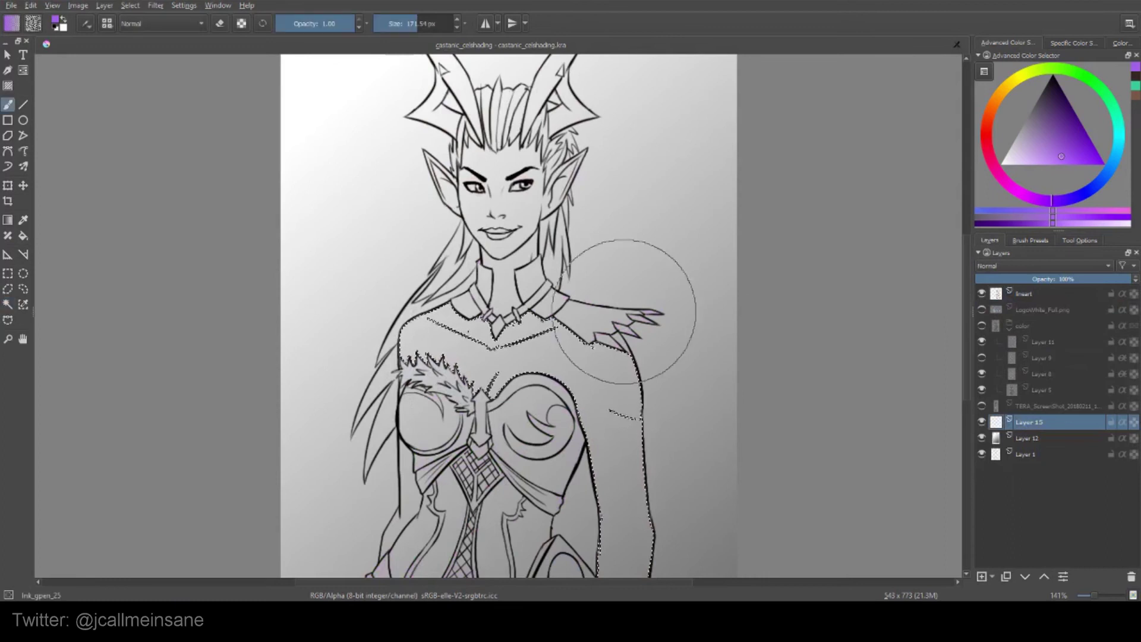
left_click(1134, 95)
mouse_move(489, 328)
left_mouse_down()
mouse_move(477, 349)
mouse_move(538, 324)
left_mouse_up()
key("ctrl+z")
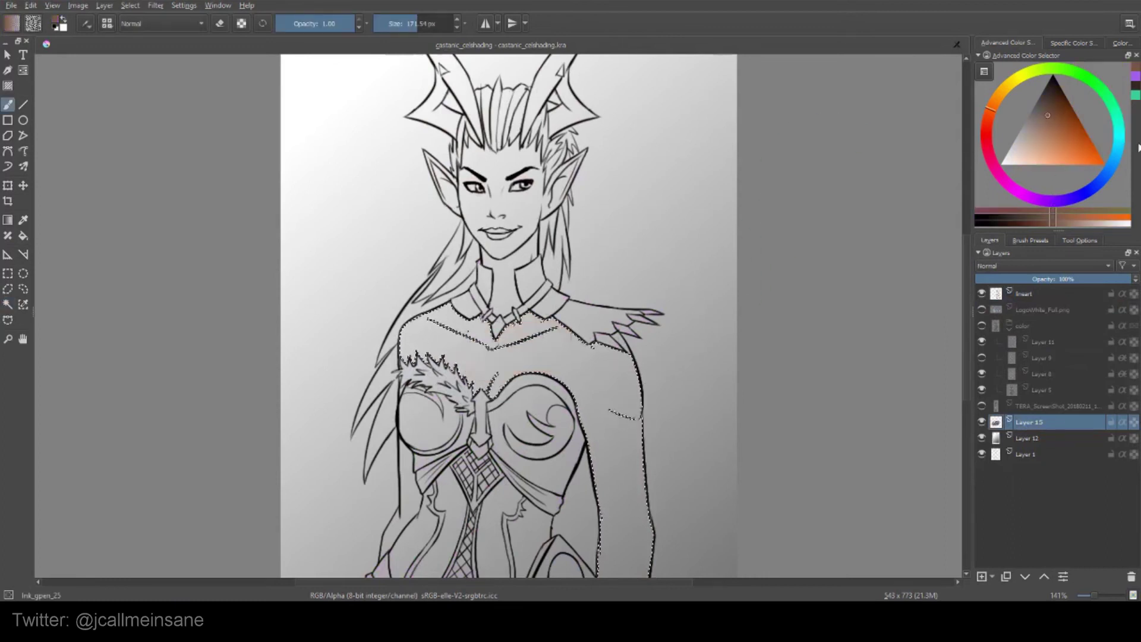
Step: Paint the selected chest and shoulder dark brown and clear the selection, then undo both to get the selection back
left_click(442, 355, "ctrl")
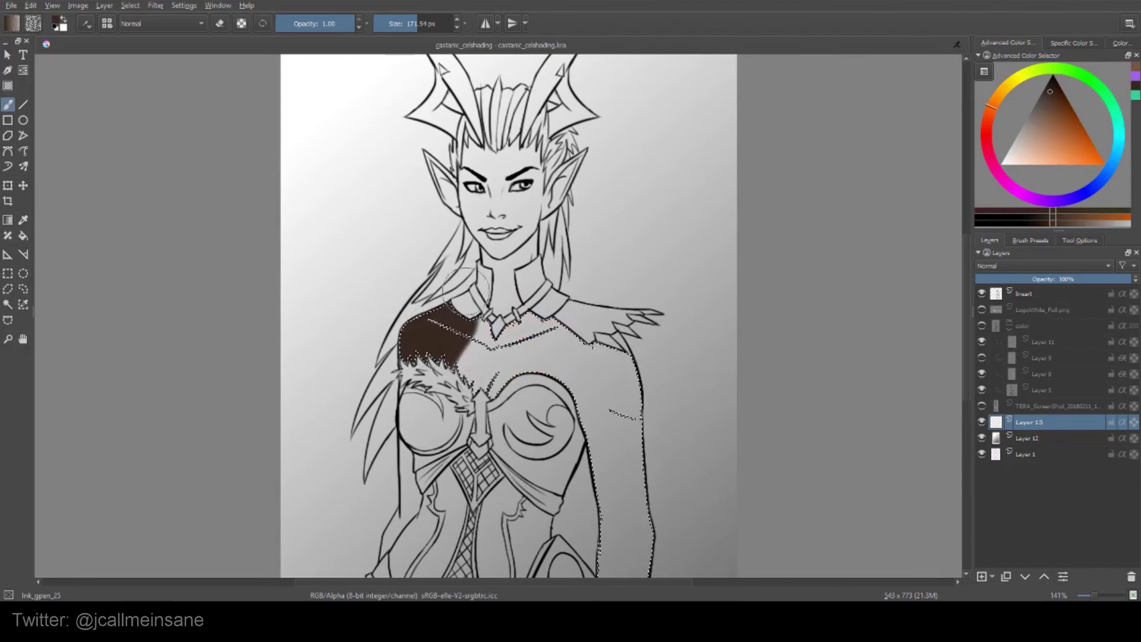
left_click_drag(465, 290, 554, 323)
key("ctrl+shift+a")
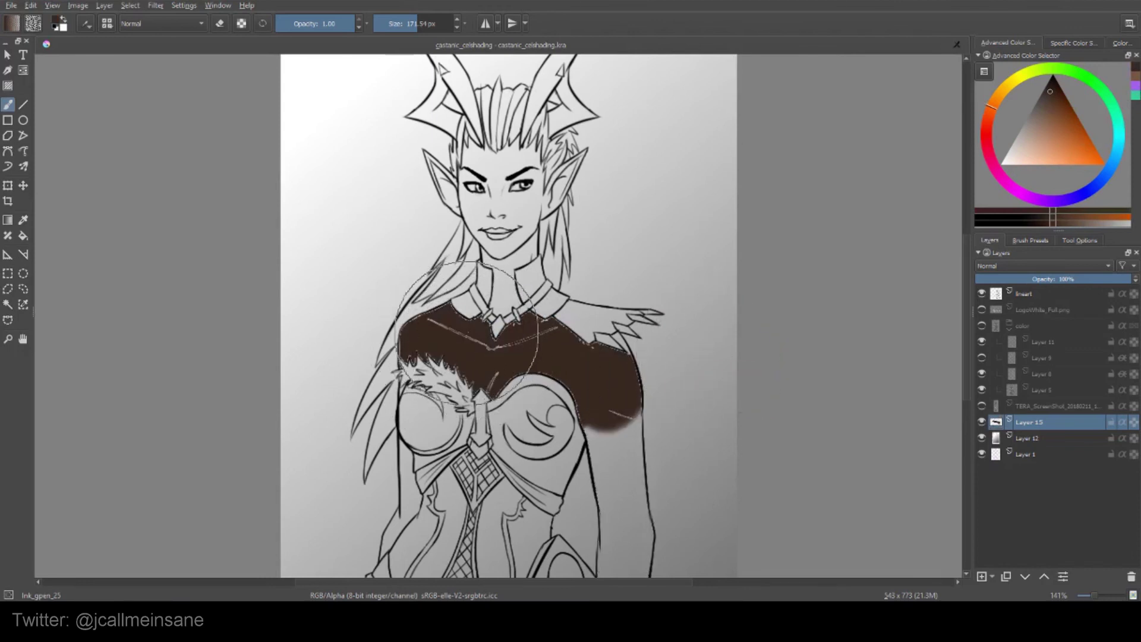
key("ctrl+z")
key("ctrl+z")
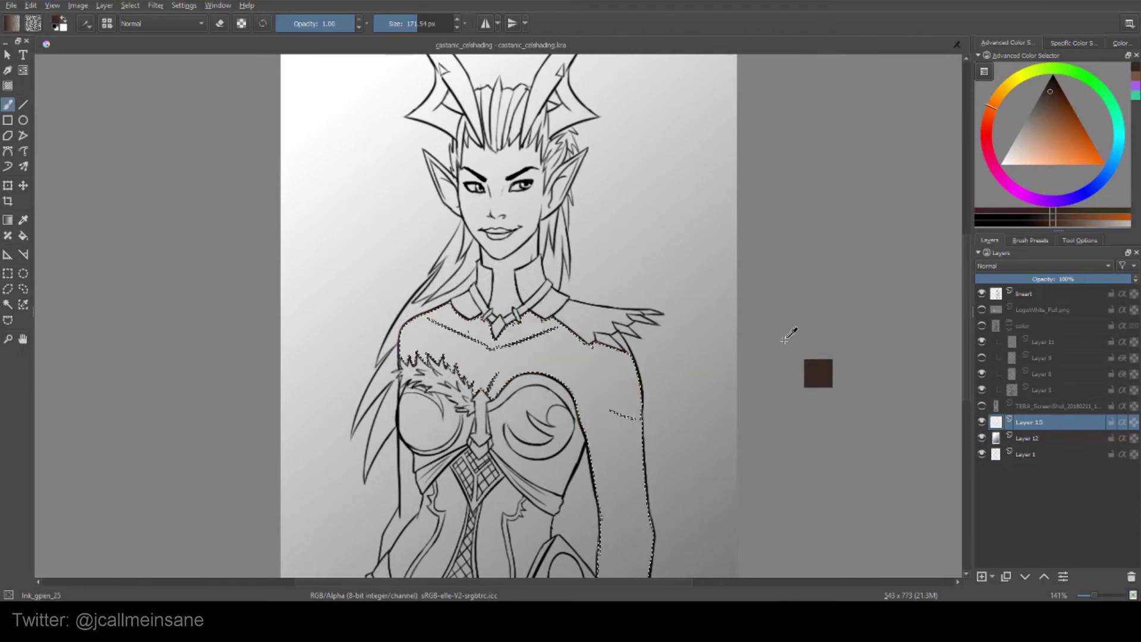
Step: Clear the selection, increase the Contiguous Selection grow amount, and select the chest and arm area on the lineart layer
left_click(1073, 241)
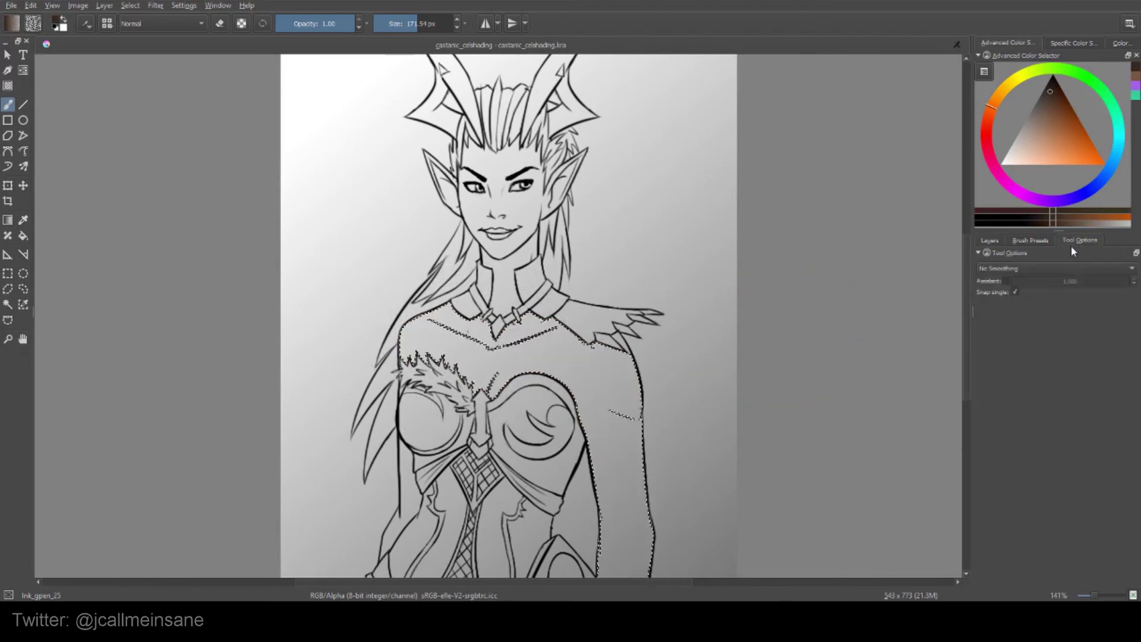
key("ctrl+shift+a")
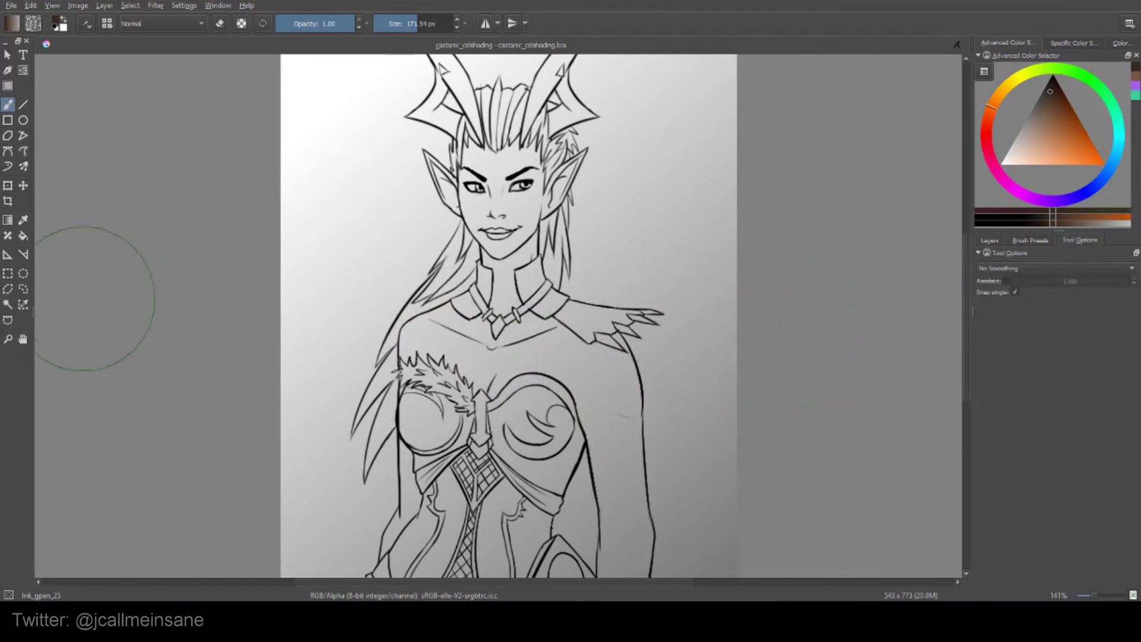
left_click(7, 304)
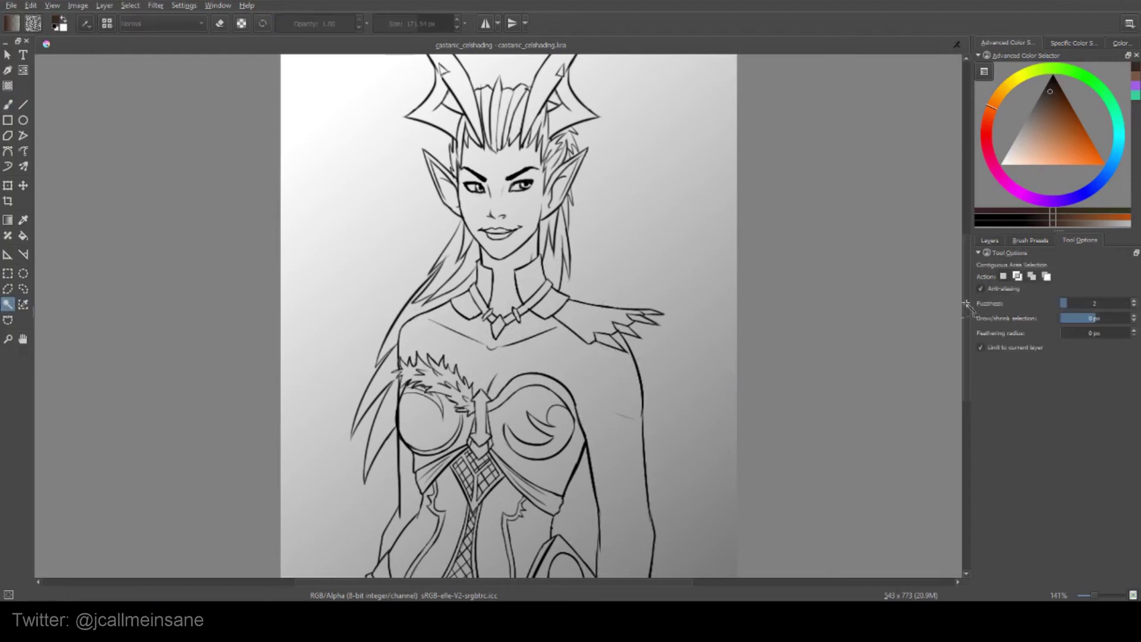
left_click(1134, 317)
left_click(1134, 317)
left_click(990, 240)
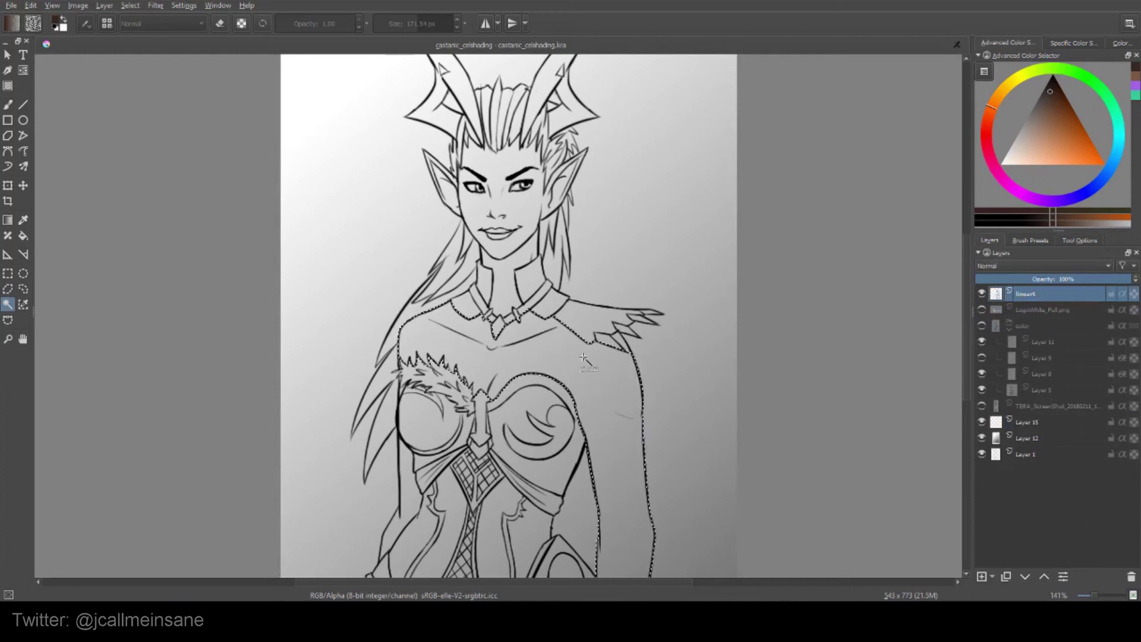
Step: Paint the grown chest and arm selection dark brown on the layer above Layer 12, and clear the selection
key("b")
left_click(1046, 424)
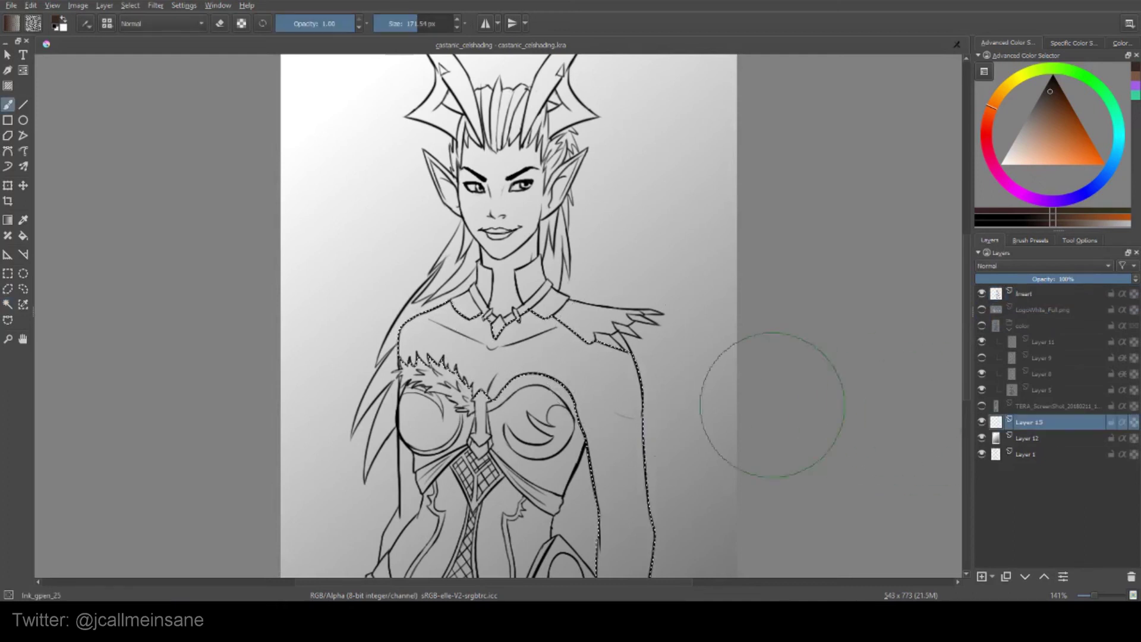
mouse_move(564, 321)
left_mouse_down()
mouse_move(451, 357)
mouse_move(422, 344)
mouse_move(611, 396)
mouse_move(468, 337)
mouse_move(614, 427)
mouse_move(602, 466)
mouse_move(571, 322)
left_mouse_up()
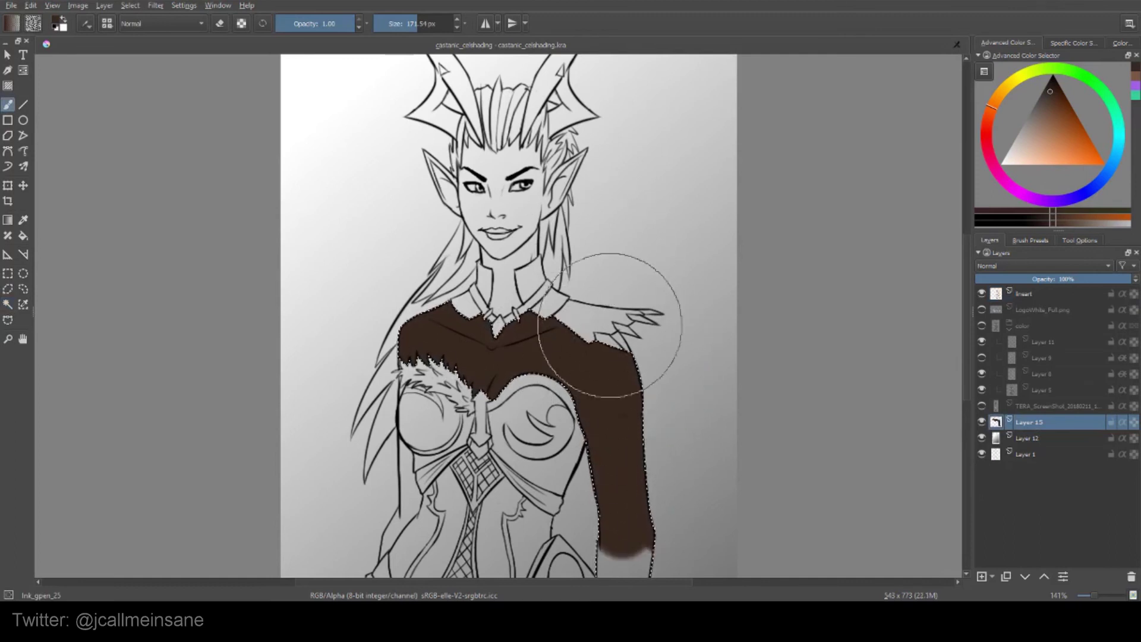
key("ctrl+shift+a")
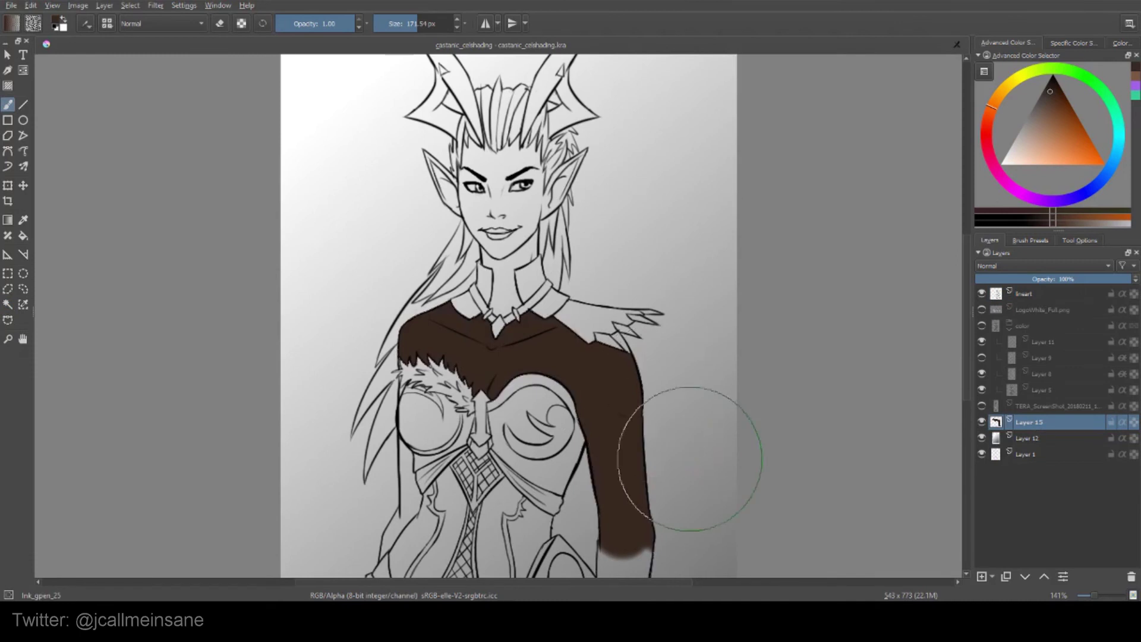
left_click_drag(688, 385, 650, 233)
left_click_drag(666, 304, 692, 379)
Step: Undo the deselection, the dark brown painting and the grown selection
key("ctrl+z")
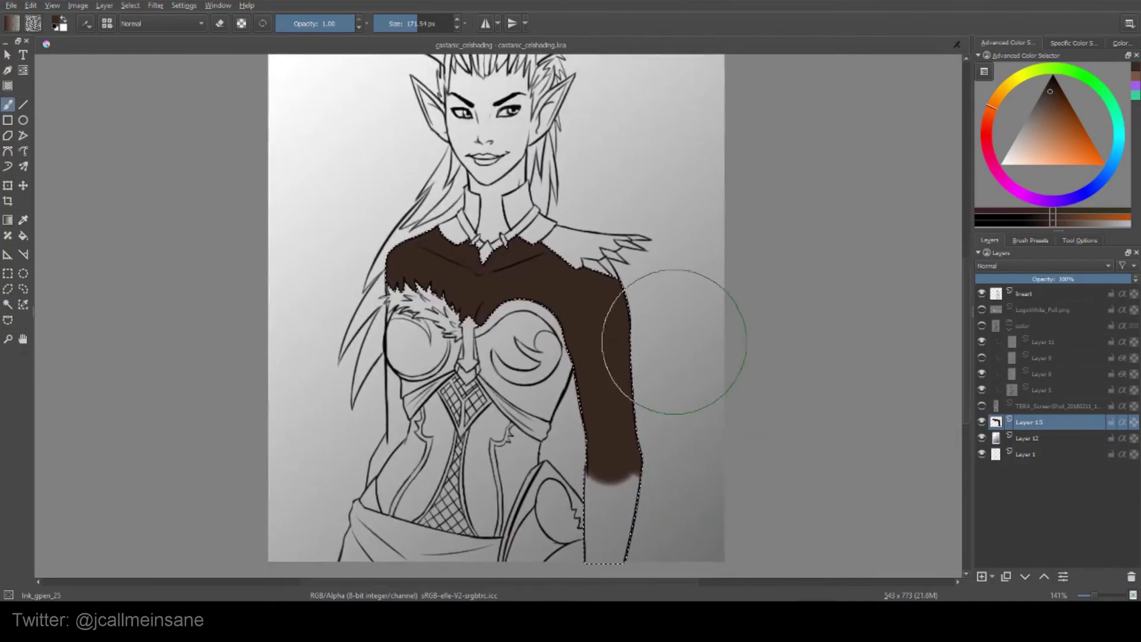
key("ctrl+z")
key("ctrl+z")
Step: Set the feathering radius of the Contiguous Selection tool to 3 px
left_click(1080, 241)
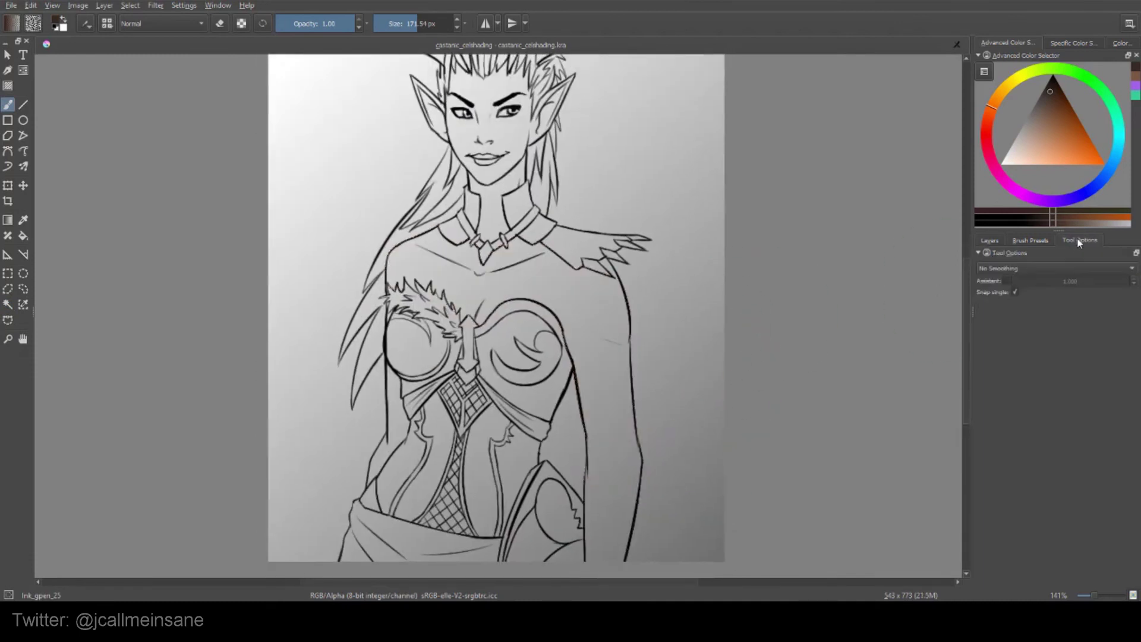
left_click(8, 303)
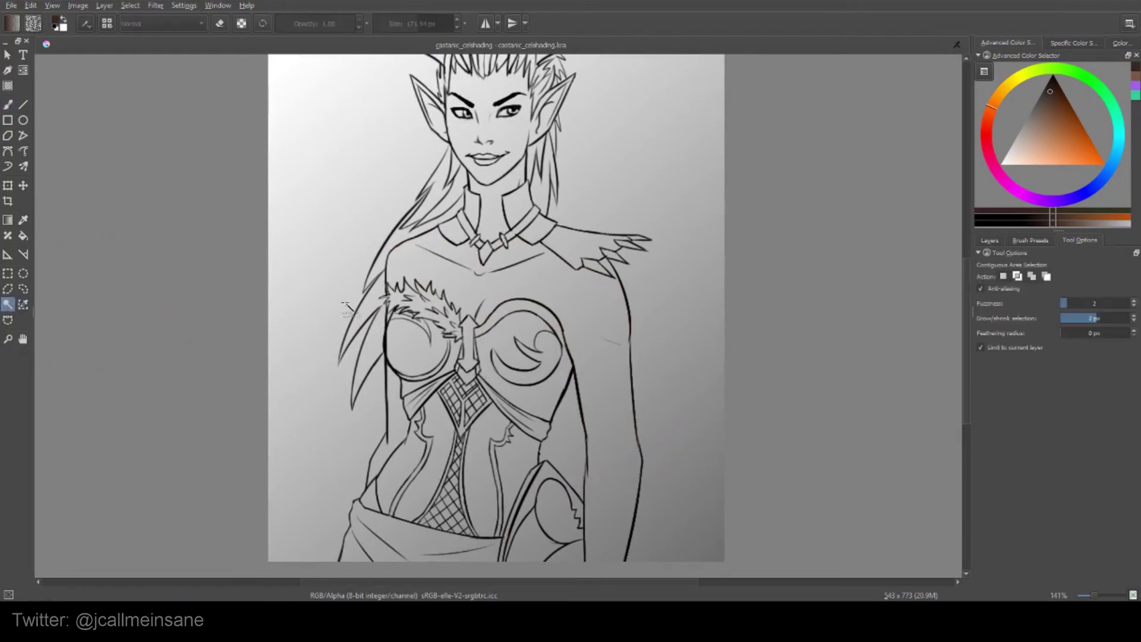
left_click(1131, 331)
left_click(1130, 332)
left_click(1130, 331)
Step: Float the Layers docker beside the canvas, and select the chest and arm area on the lineart layer with feathering
left_click(999, 240)
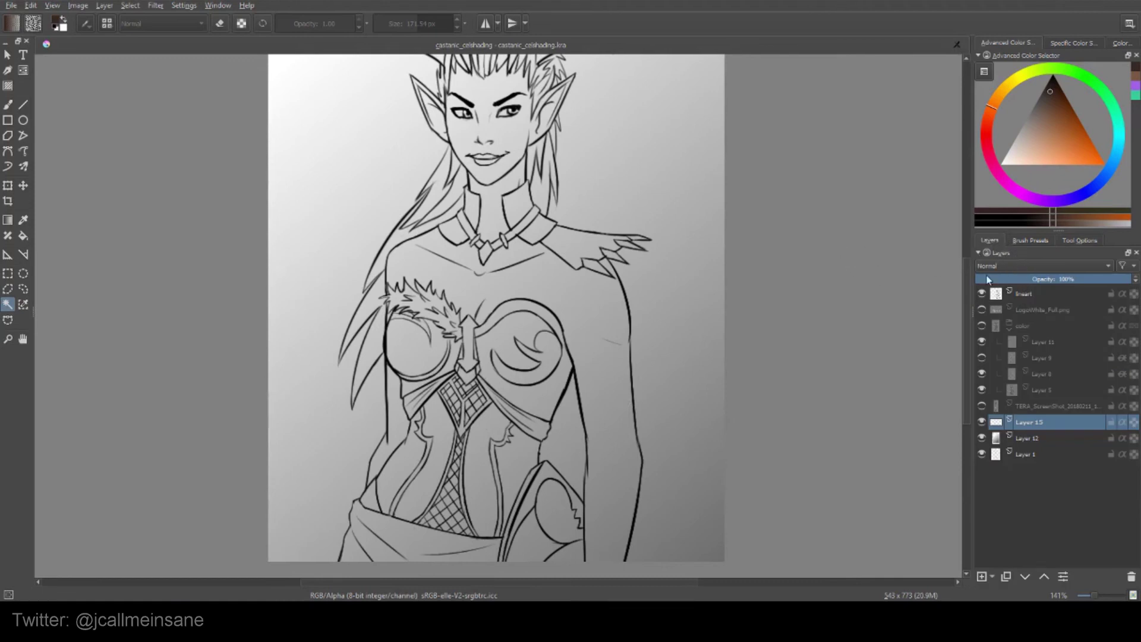
mouse_move(997, 254)
left_mouse_down()
mouse_move(800, 206)
mouse_move(812, 148)
left_mouse_up()
left_click(1027, 241)
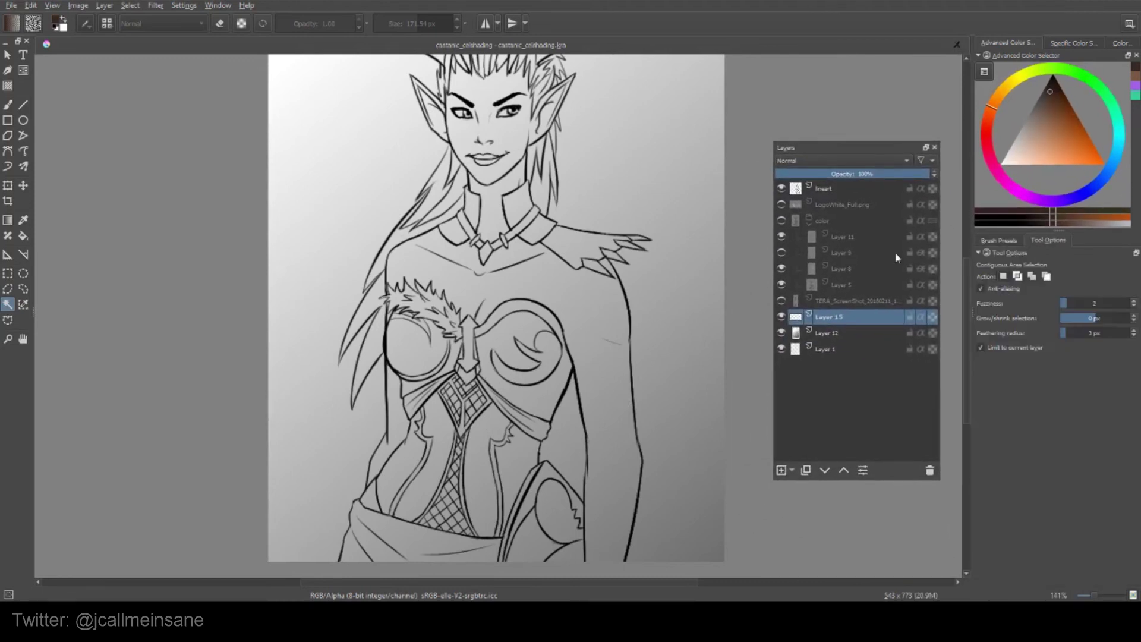
left_click(828, 189)
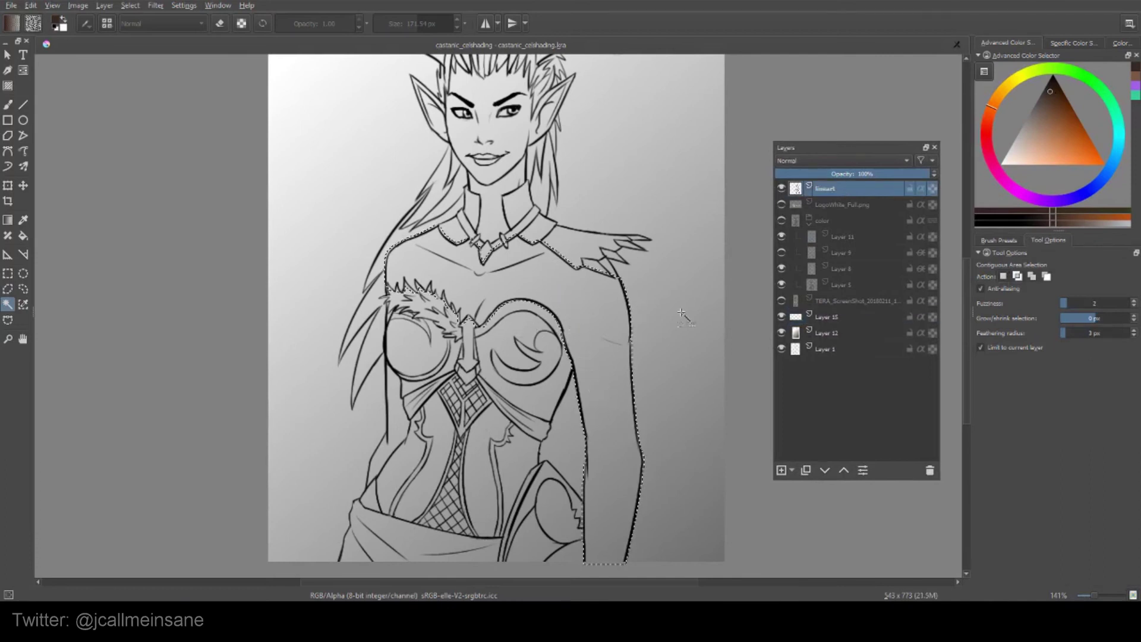
Step: Try painting the feathered selection dark brown on the lineart layer, and undo the strokes
key("b")
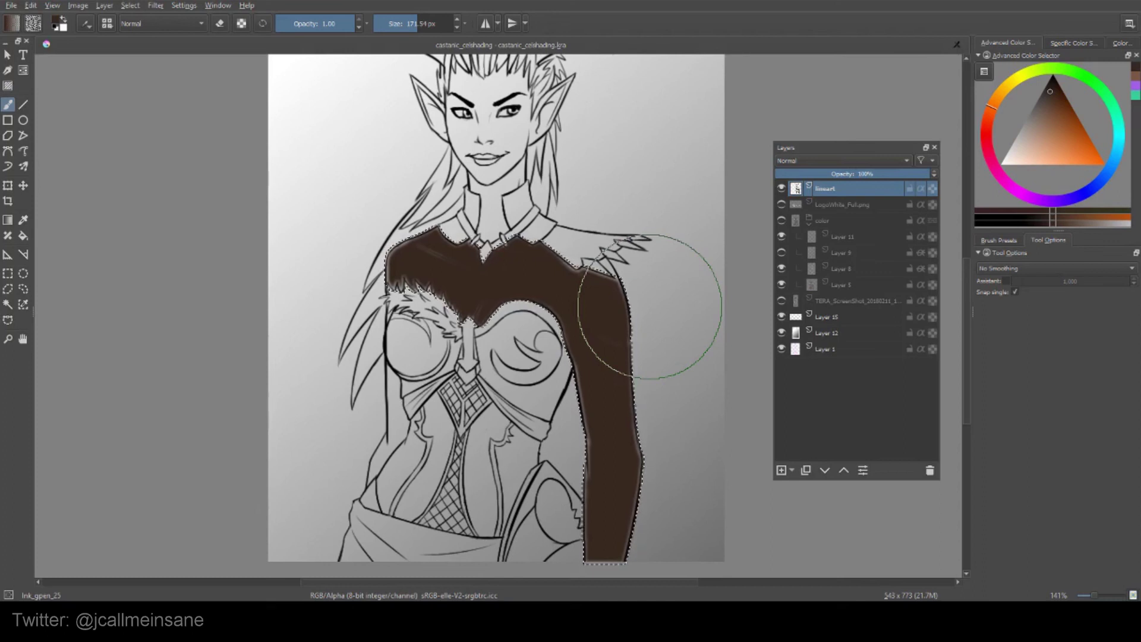
key("ctrl+z")
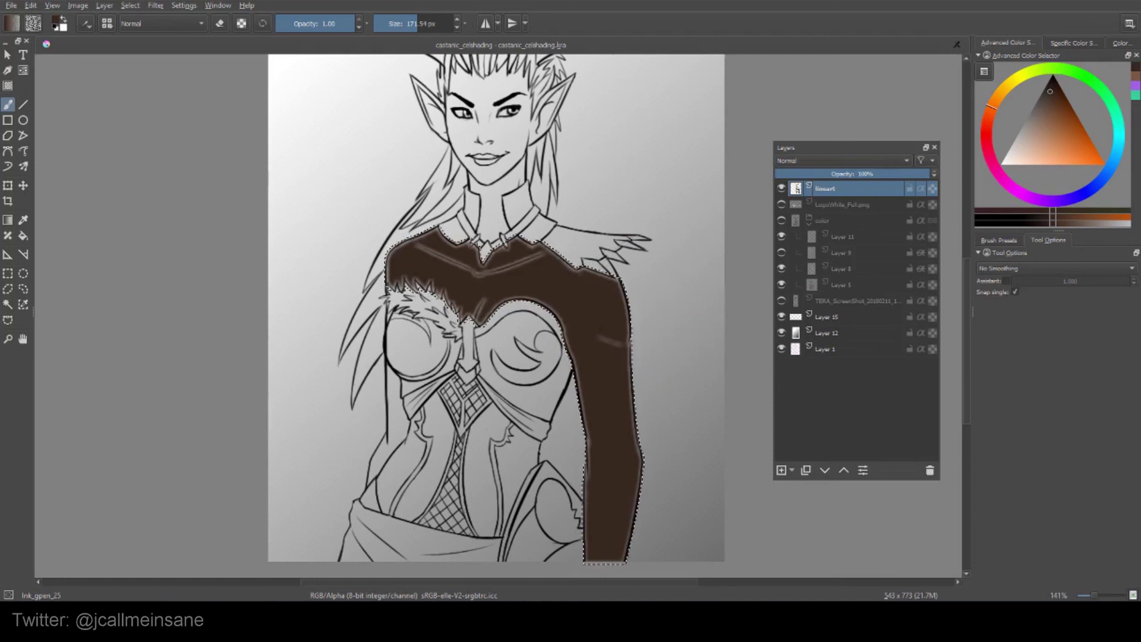
key("ctrl+z")
Step: Paint the feathered chest and arm selection dark brown on the layer directly above Layer 12
left_click(996, 240)
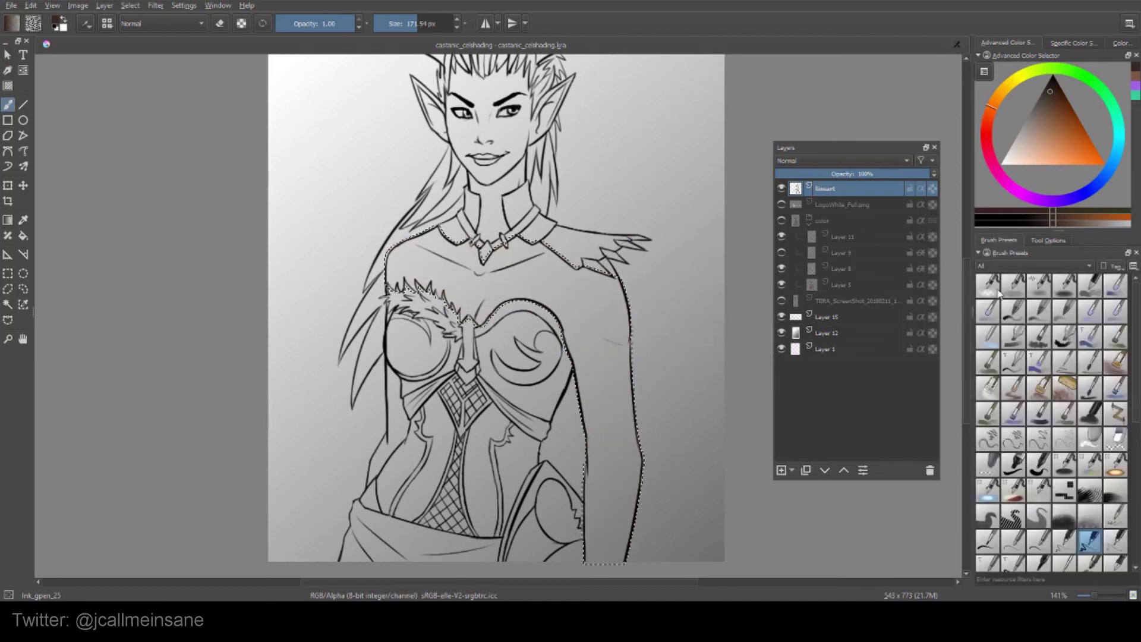
left_click(844, 319)
left_click(1038, 241)
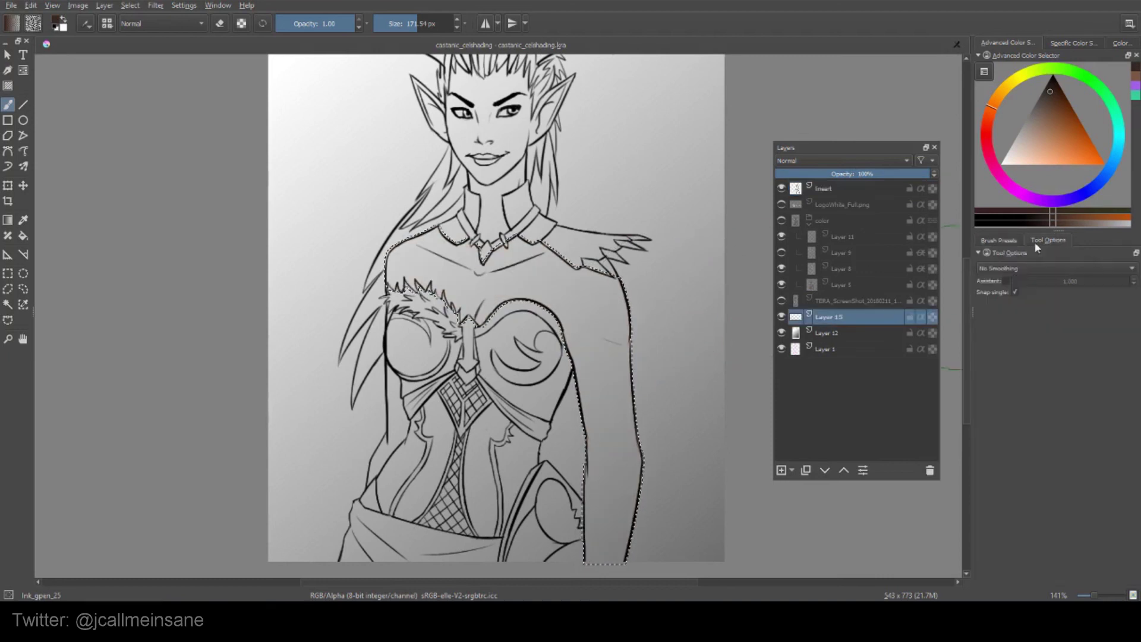
mouse_move(538, 269)
left_mouse_down()
mouse_move(513, 239)
mouse_move(379, 271)
left_mouse_up()
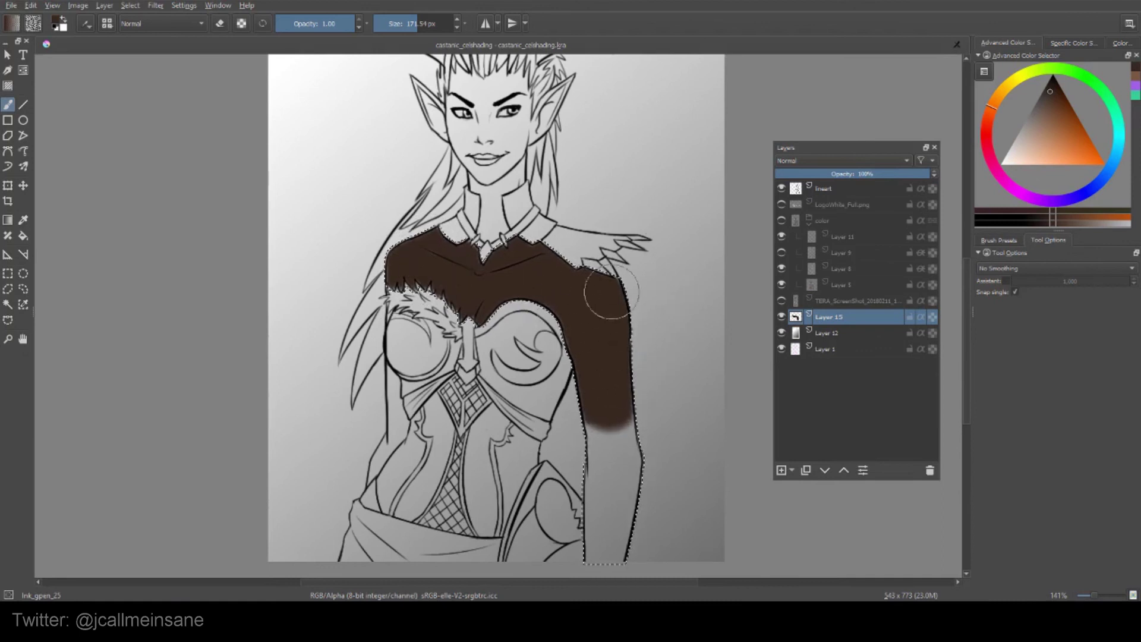
left_click_drag(627, 428, 612, 520)
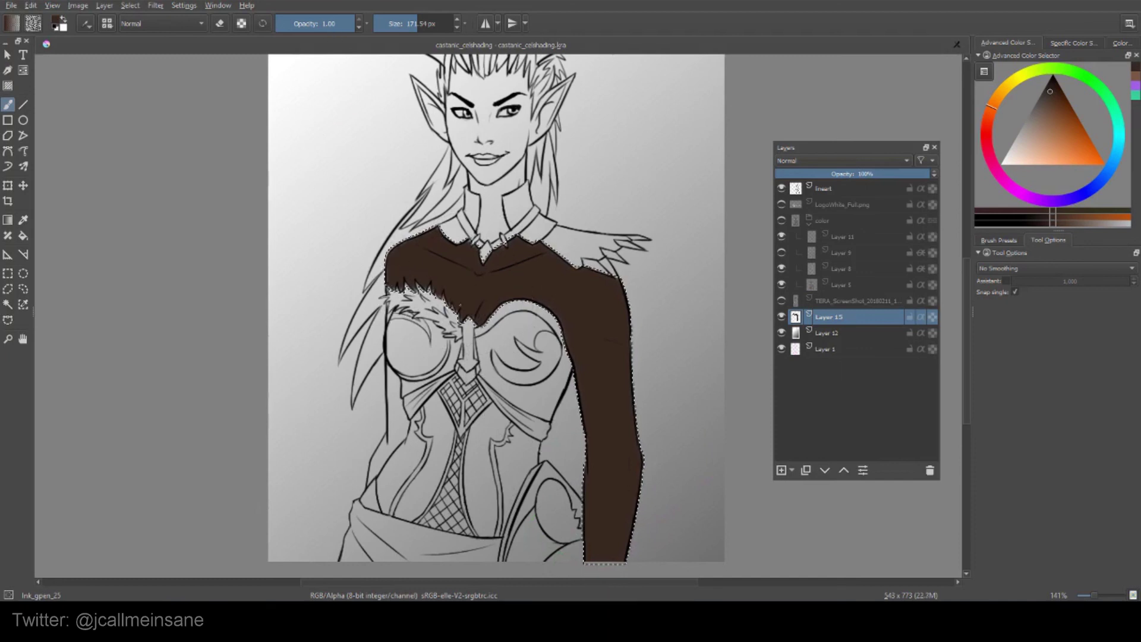
Step: Clear the selection and examine the feathered edges of the brown area around the shoulder and fur trim
key("ctrl+shift+a")
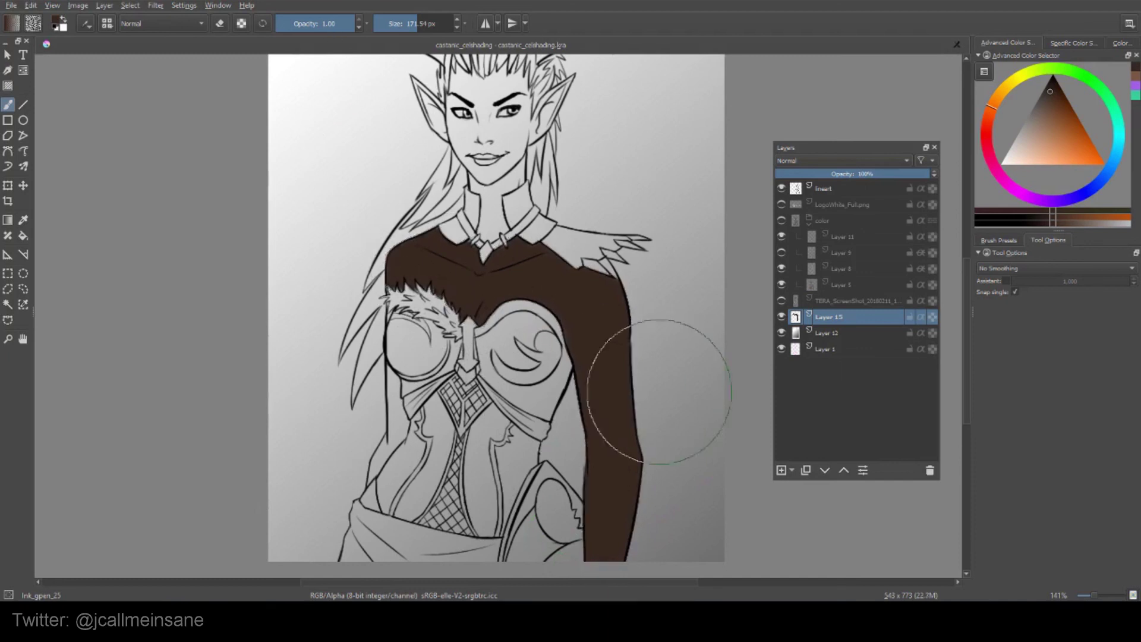
scroll(681, 459, "up", 3)
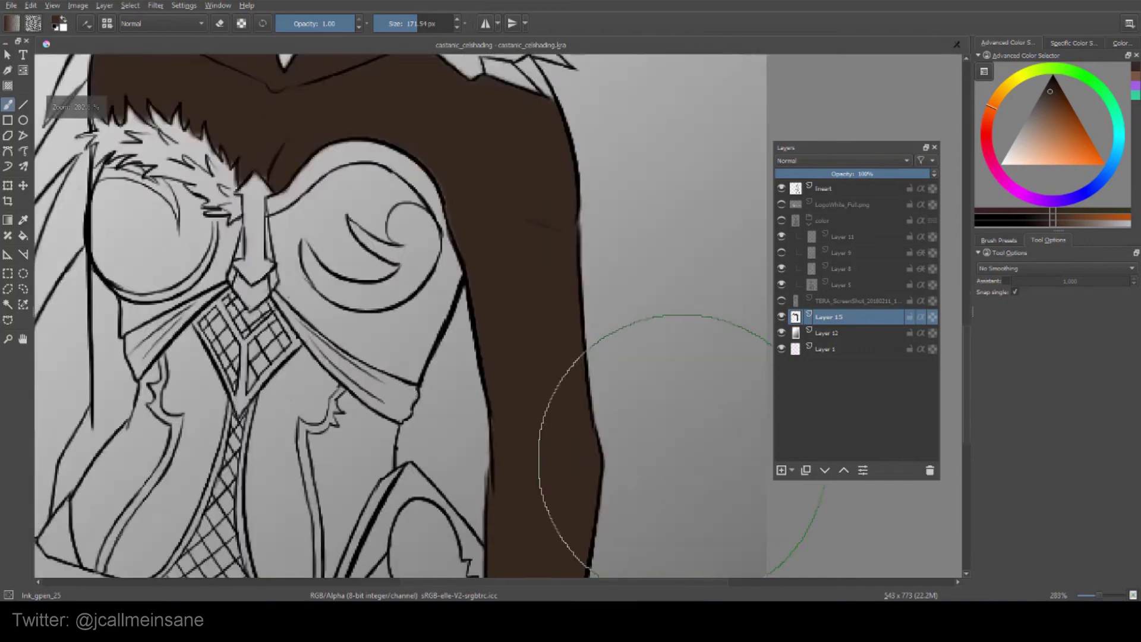
left_click_drag(451, 277, 730, 515)
scroll(730, 515, "down", 3)
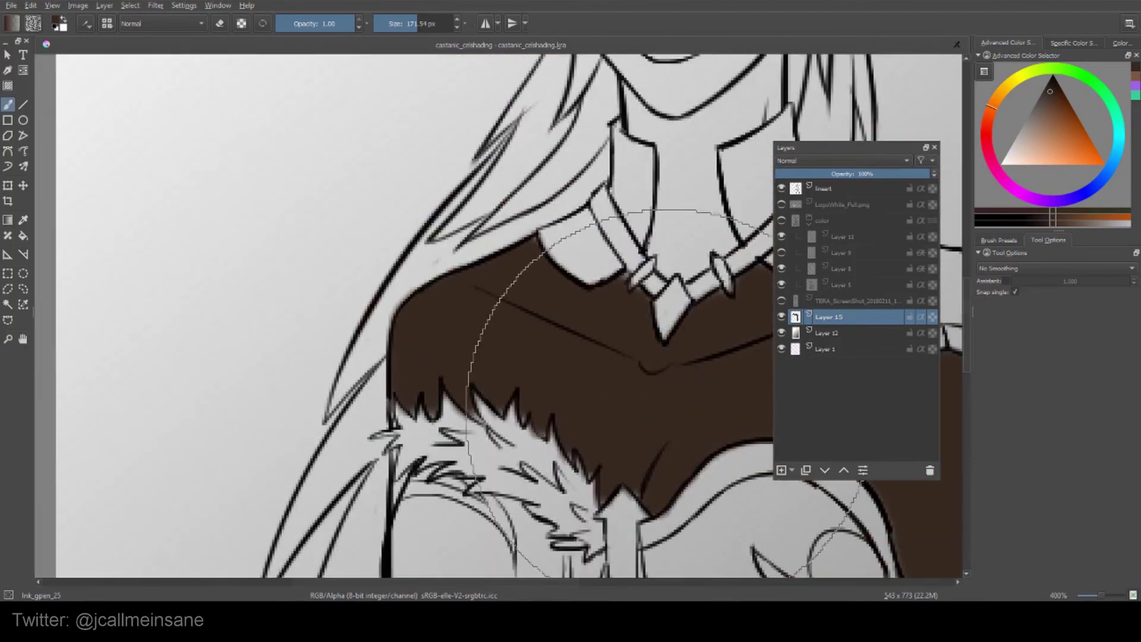
scroll(648, 351, "up", 4)
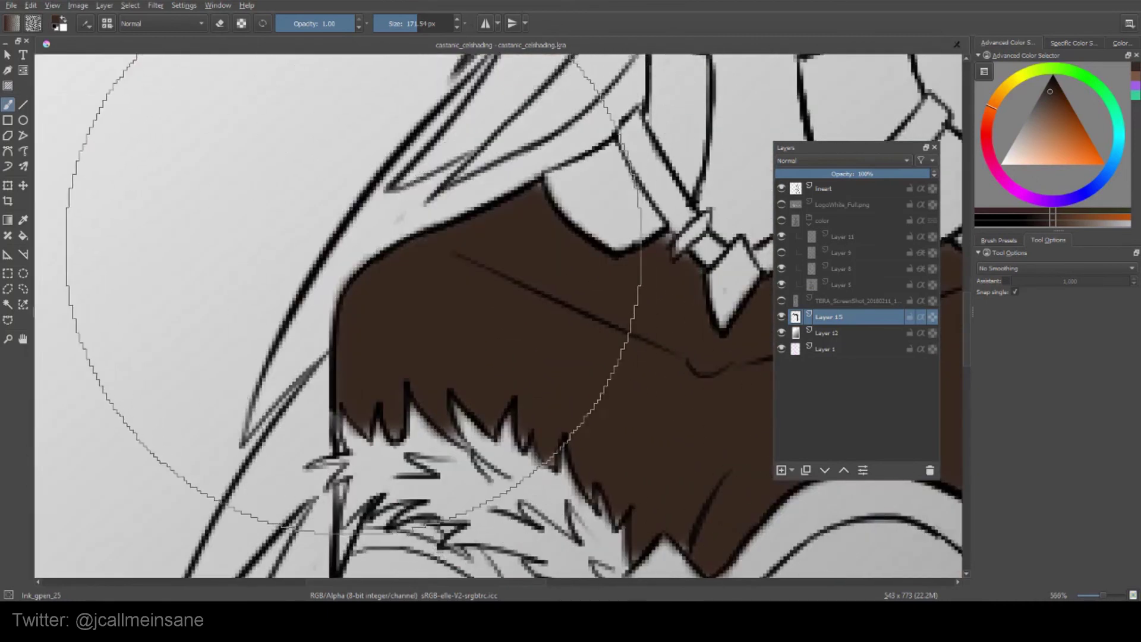
Step: Restore the selection, go over the feathered shoulder edge with the brush reduced to about 35.6 px, and clear the selection
left_click_drag(539, 352, 401, 342, "shift")
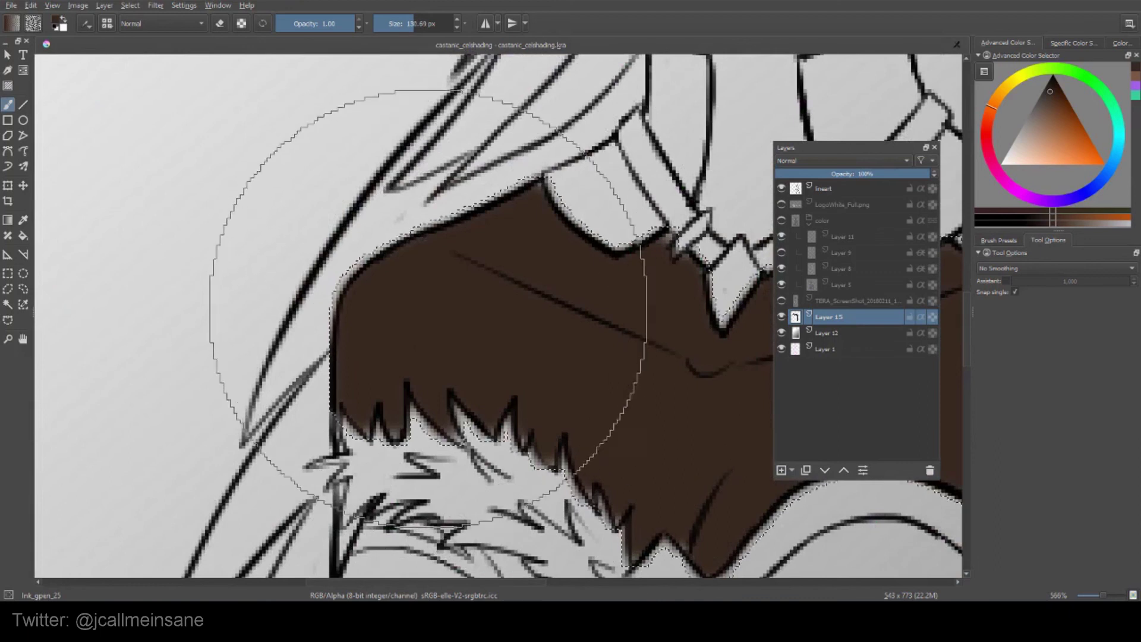
left_click_drag(478, 344, 251, 324, "shift")
key("ctrl+z")
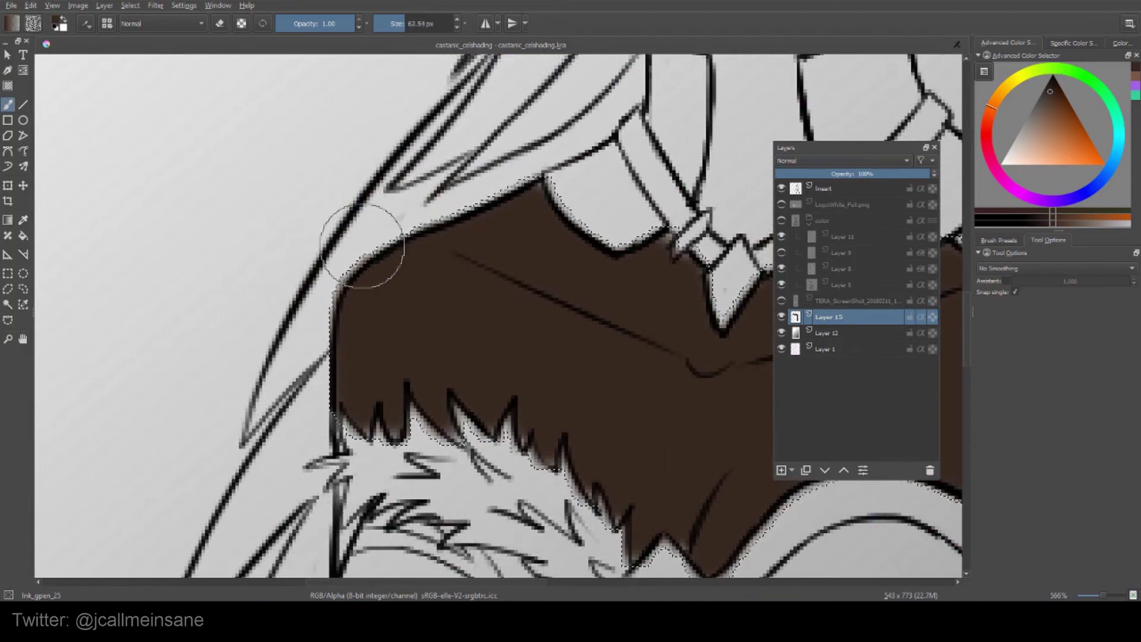
left_click_drag(354, 240, 351, 273)
left_click_drag(410, 220, 416, 216)
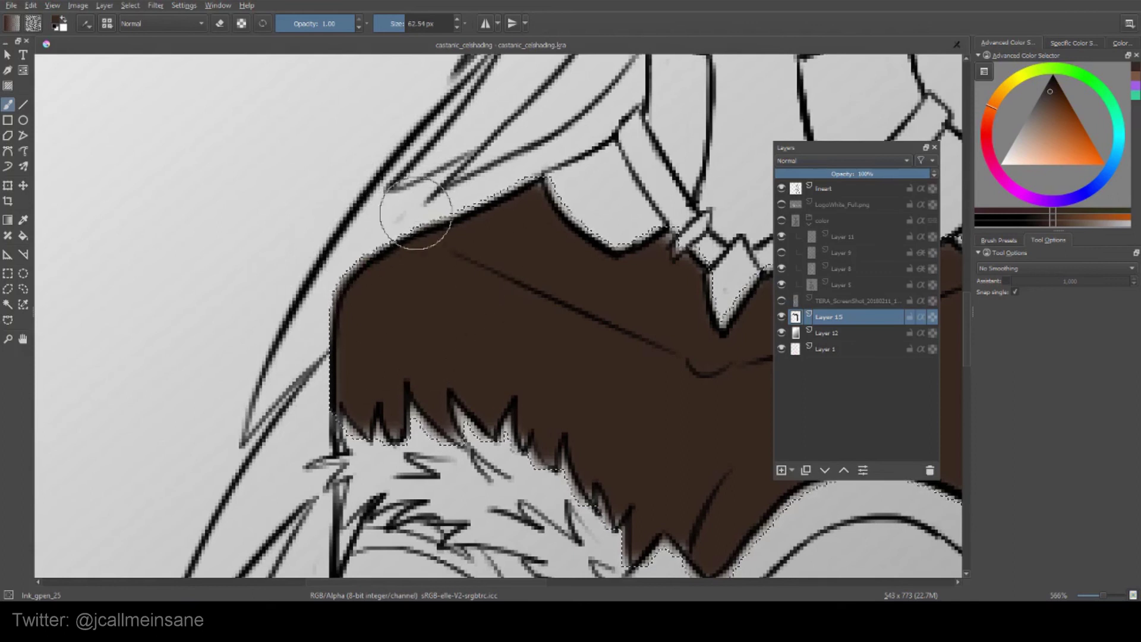
mouse_move(433, 272)
left_mouse_down("shift")
mouse_move(340, 246)
mouse_move(351, 273)
mouse_move(321, 308)
left_mouse_up("shift")
key("ctrl+shift+a")
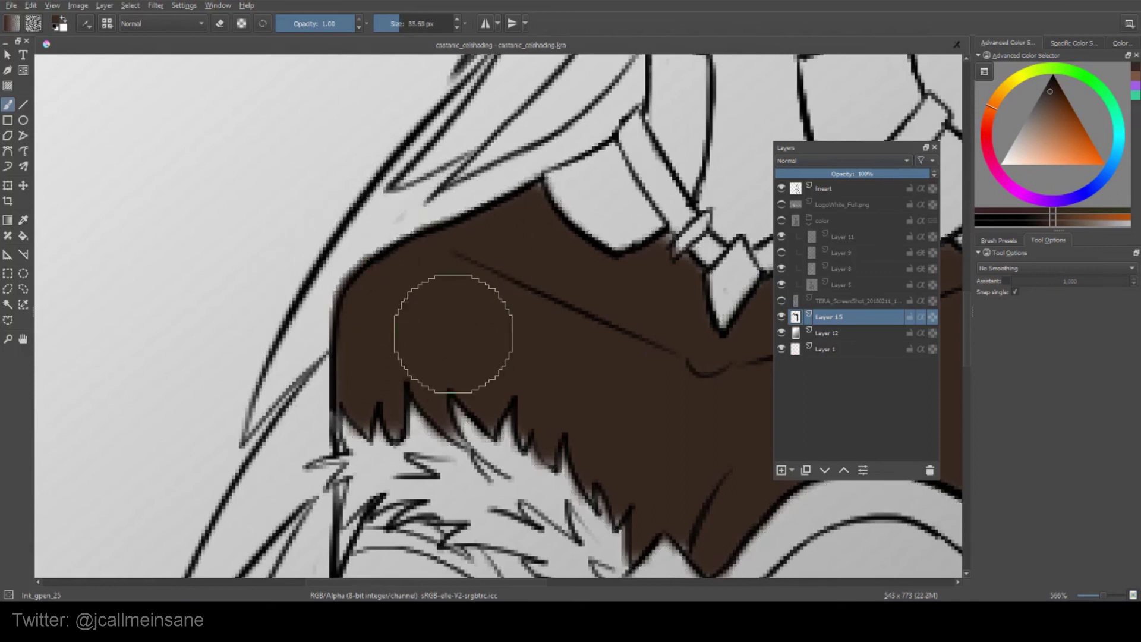
Step: Restore the selection around the whole brown chest and arm area
key("minus")
key("minus")
key("minus")
key("minus")
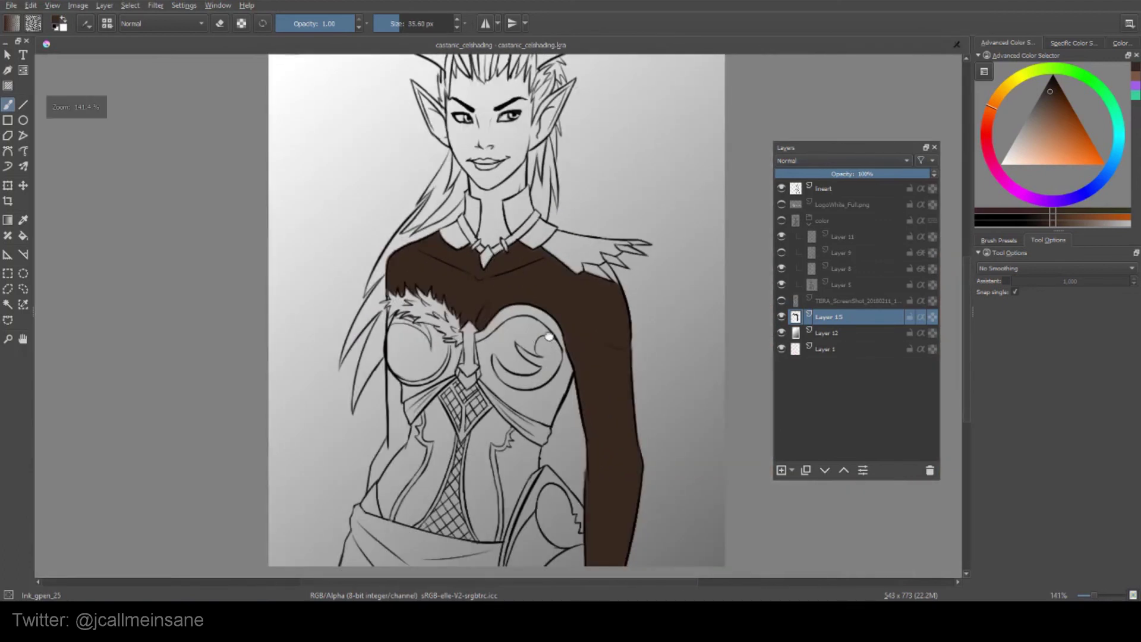
left_click_drag(549, 336, 539, 304)
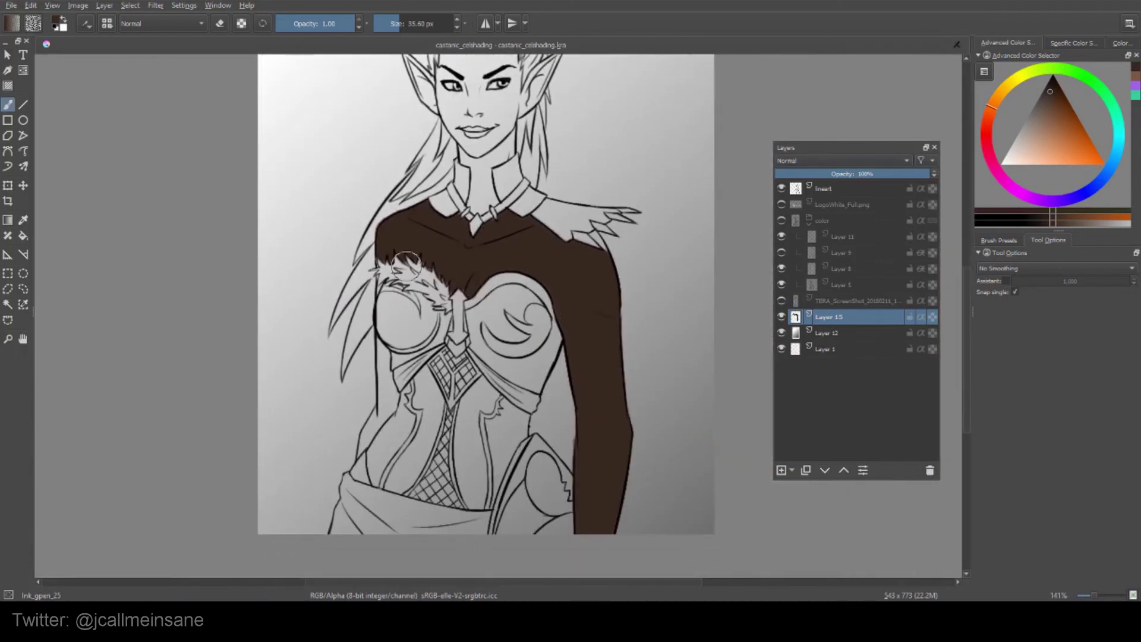
left_click(796, 317, "ctrl")
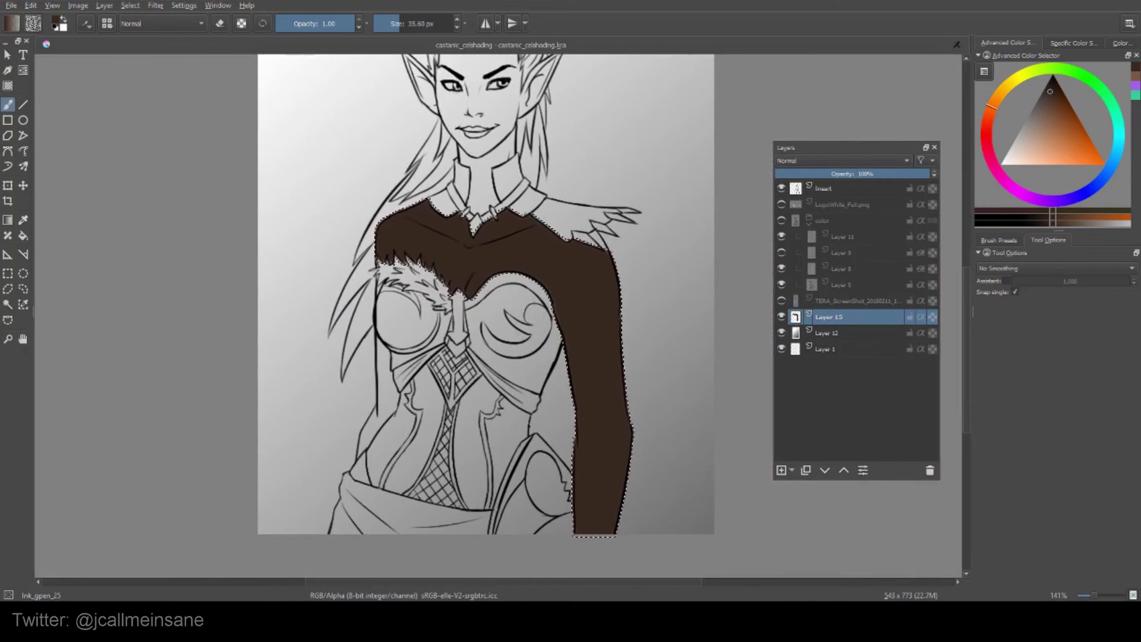
Step: Clear the selection and replace the brown-painted layer with a new empty layer directly above Layer 12
key("ctrl+shift+a")
left_click(930, 470)
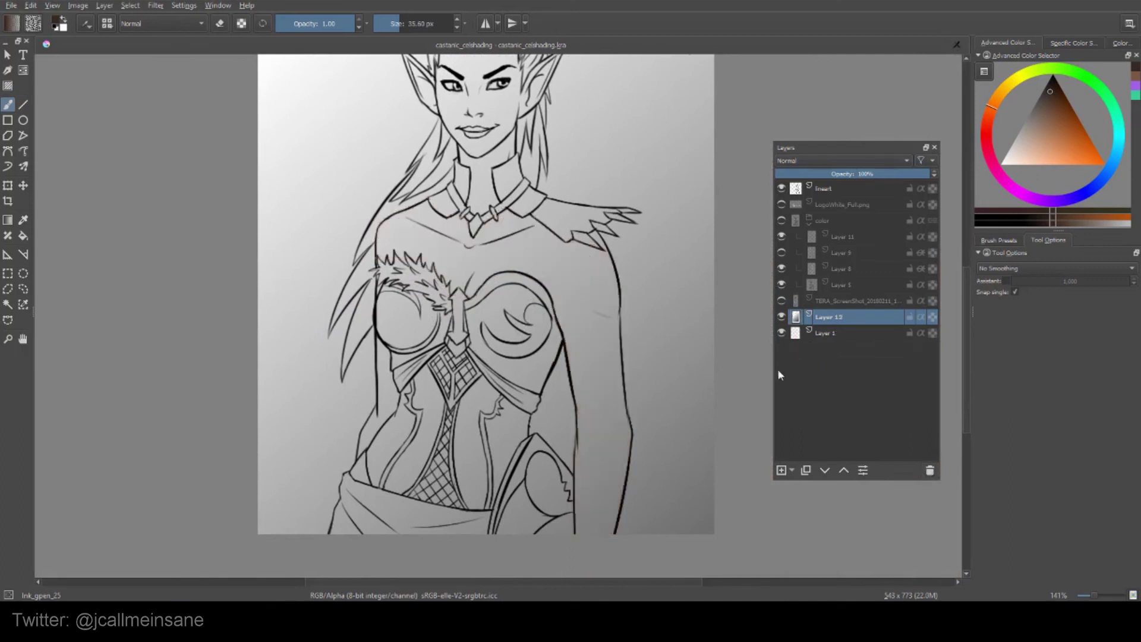
left_click(782, 470)
Step: Show the color group and raise the fuzziness of the contiguous area selection to 56
left_click(834, 188)
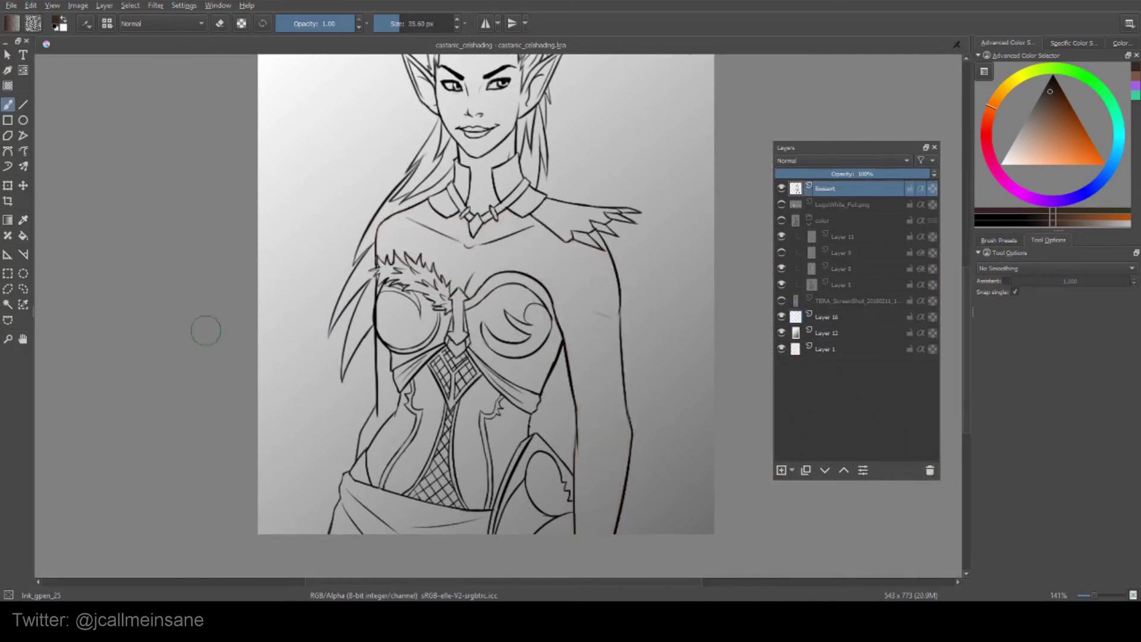
left_click(8, 304)
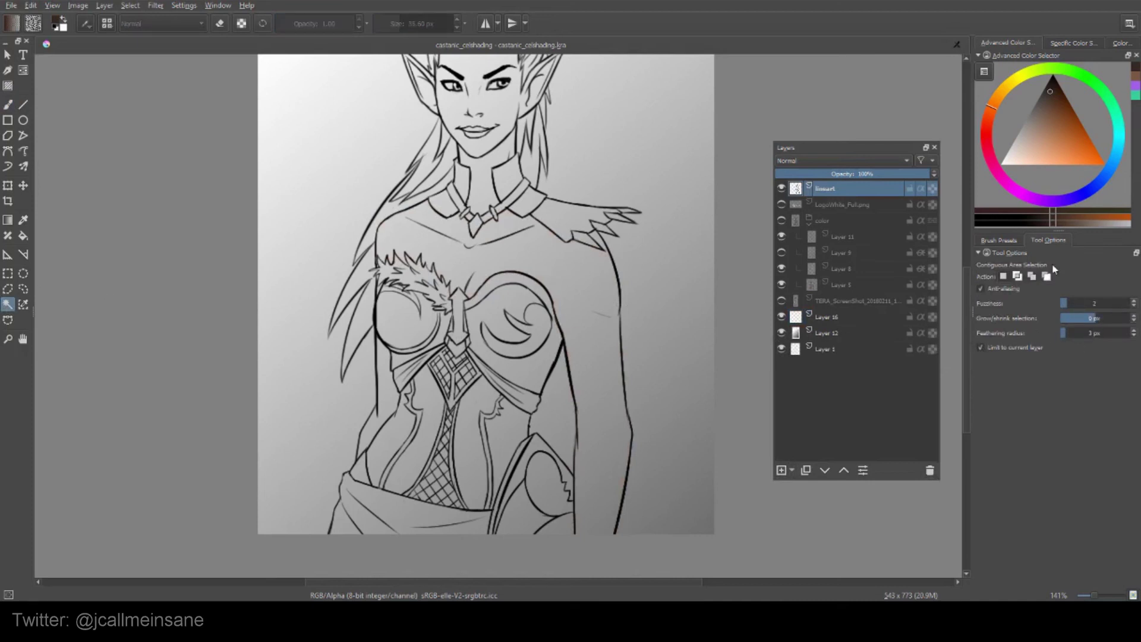
left_click(1010, 241)
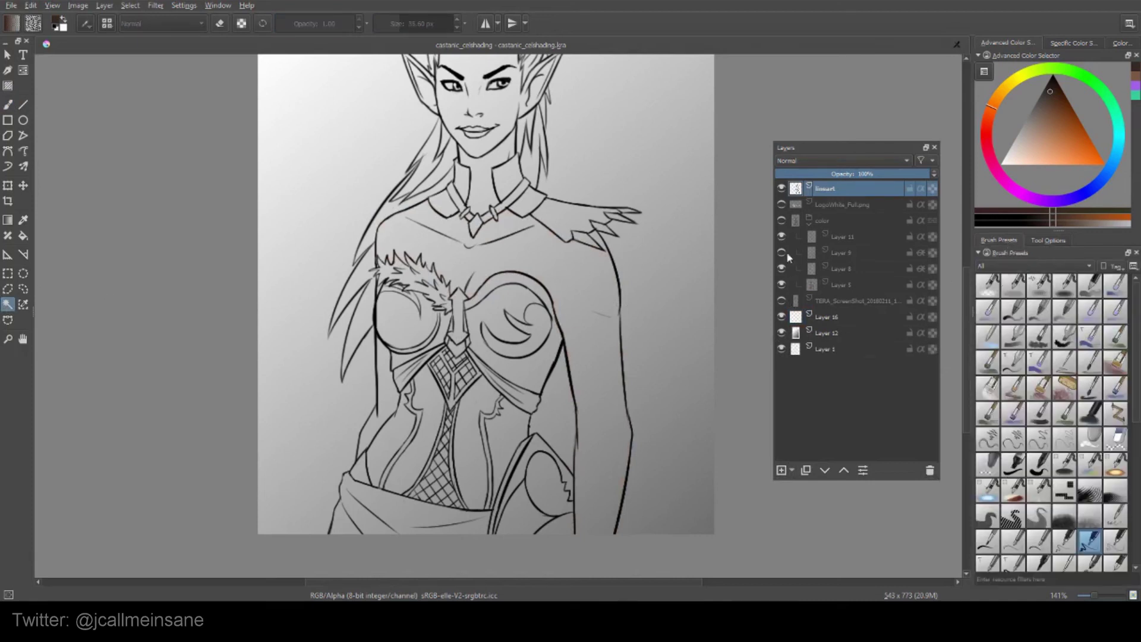
left_click(782, 221)
left_click(1047, 241)
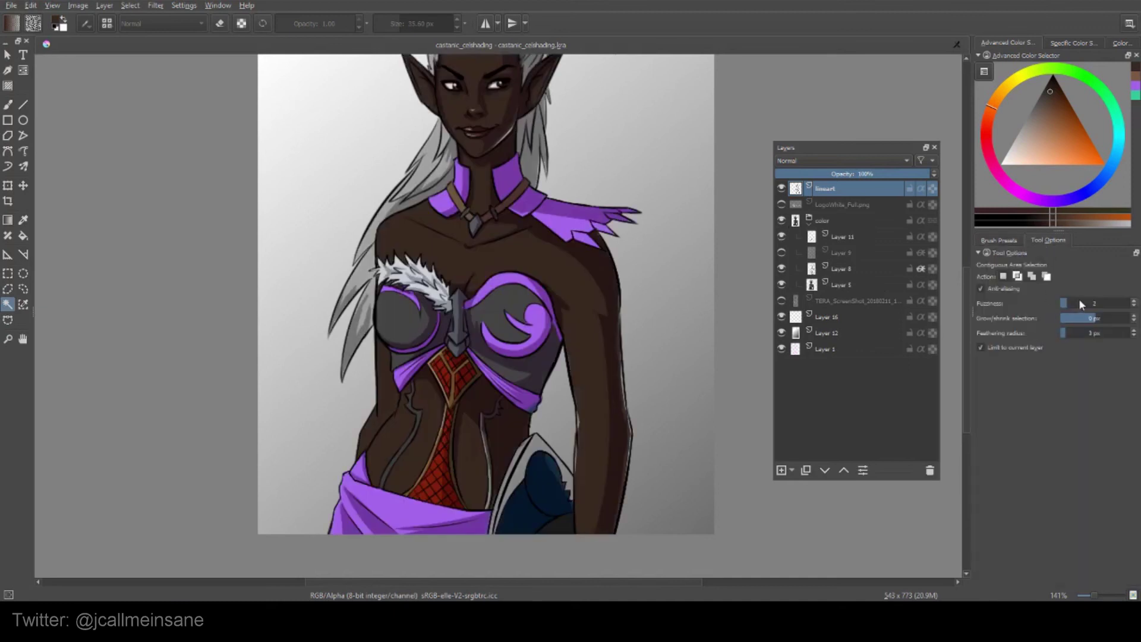
left_click_drag(1071, 303, 1094, 304)
Step: Make Layer 5 in the color group active and hide Layer 8 and Layer 11
left_click(847, 286)
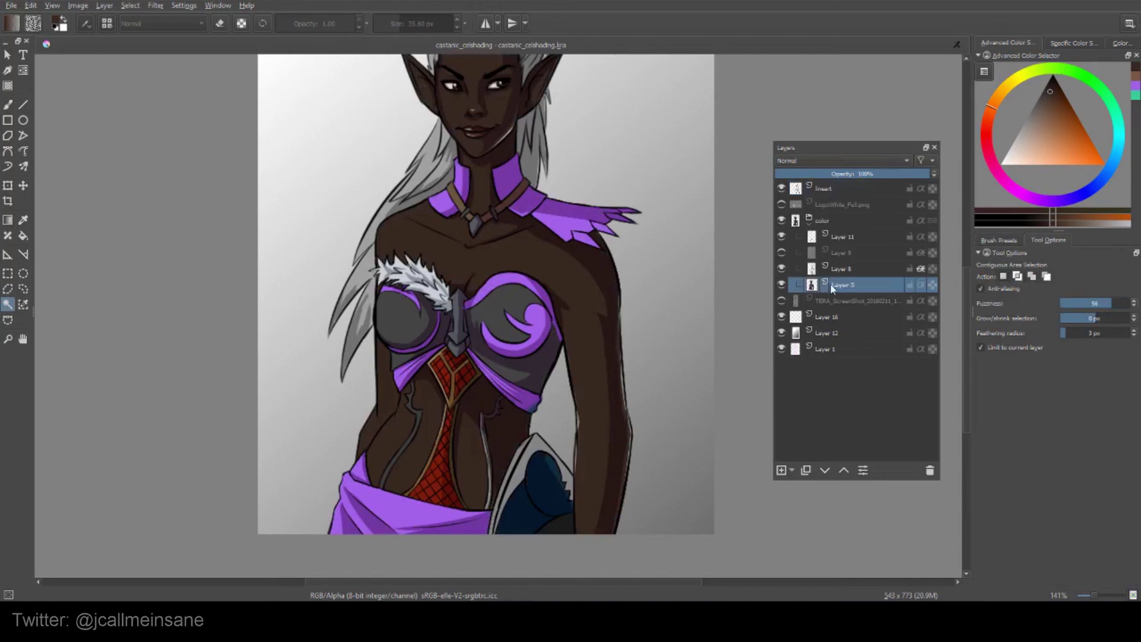
left_click(782, 268)
left_click(782, 237)
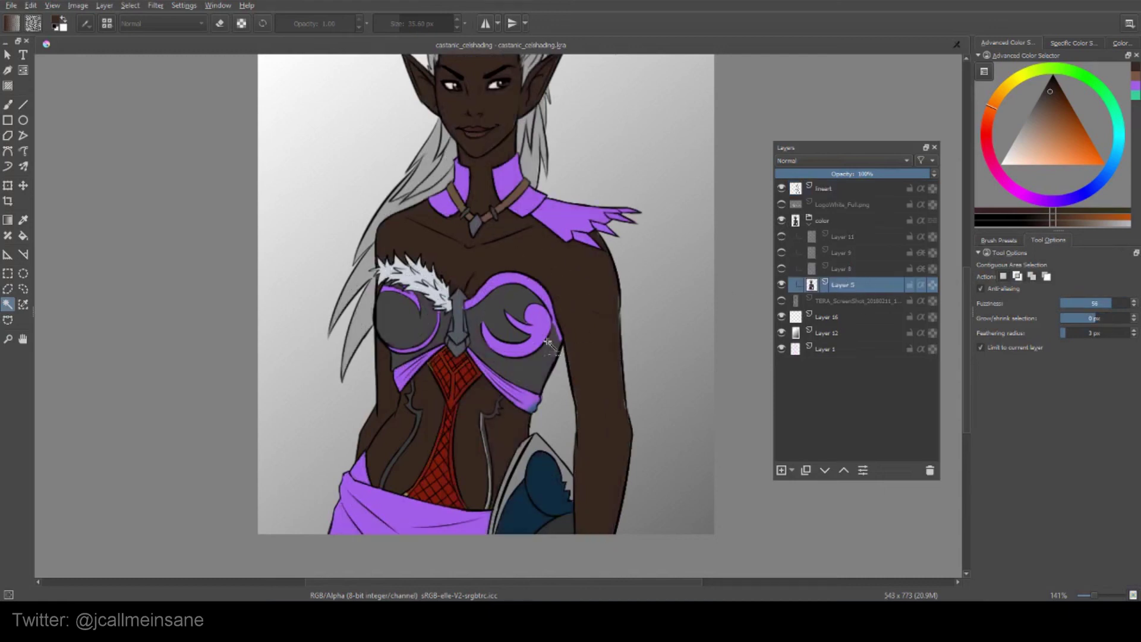
Step: Test contiguous selection on the flat colors, reduce the fuzziness to 5 and test again on the bodice, clearing each selection
left_click(571, 427)
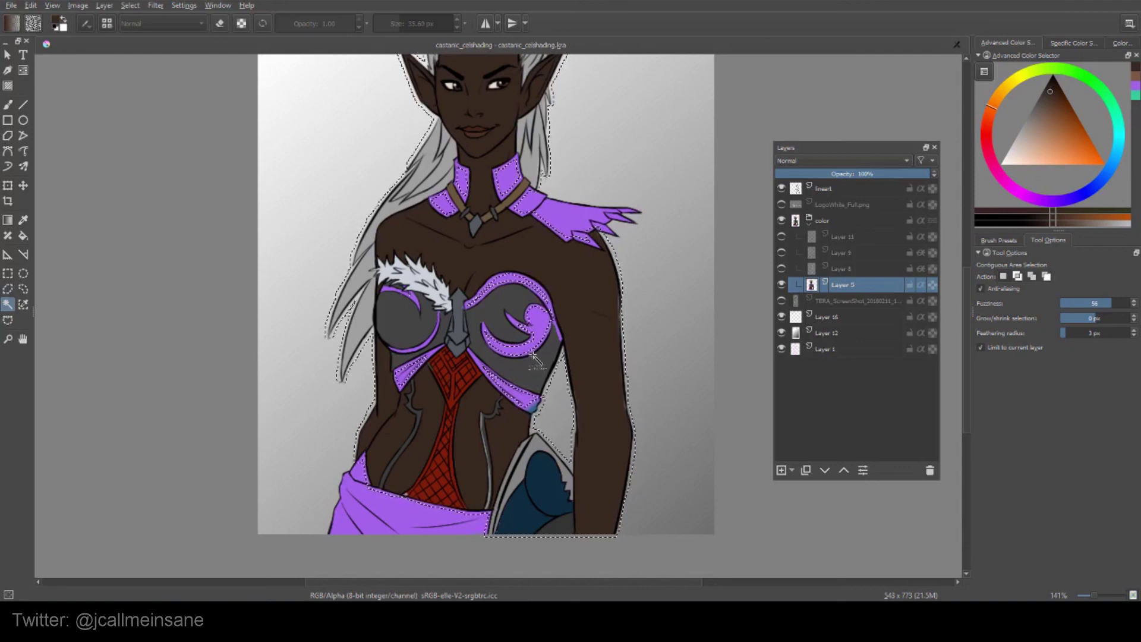
key("ctrl+shift+a")
left_click_drag(1090, 306, 1074, 303)
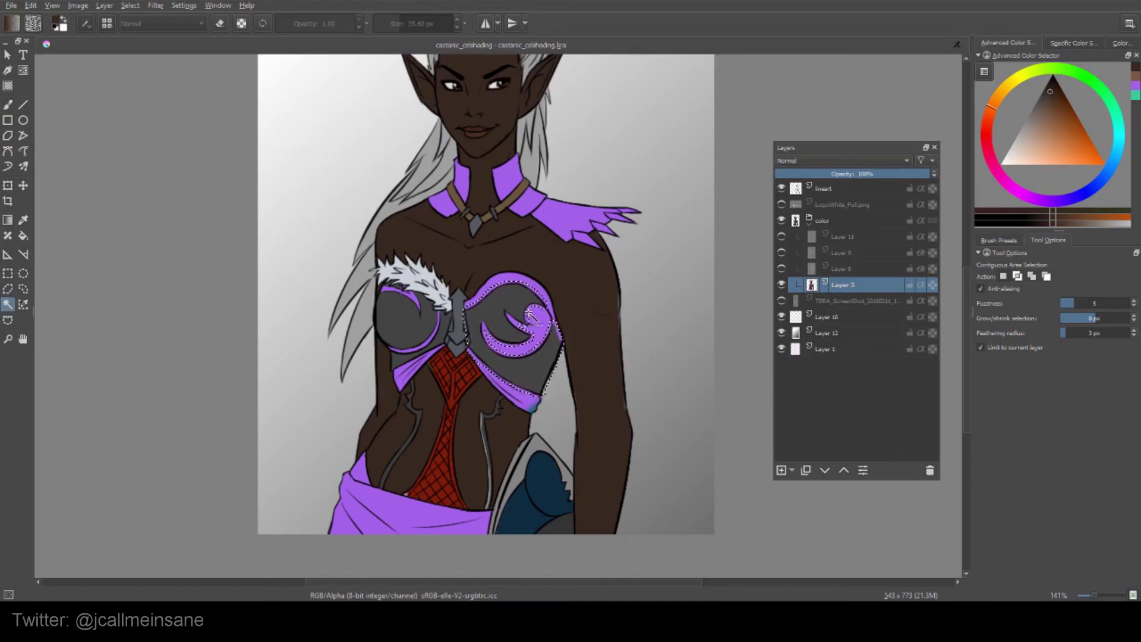
key("ctrl+shift+a")
left_click(548, 366)
key("ctrl+shift+a")
Step: Select the dark brown skin with Similar Color Selection, switch to an enlarged purple brush, and clear the selection
left_click(23, 304)
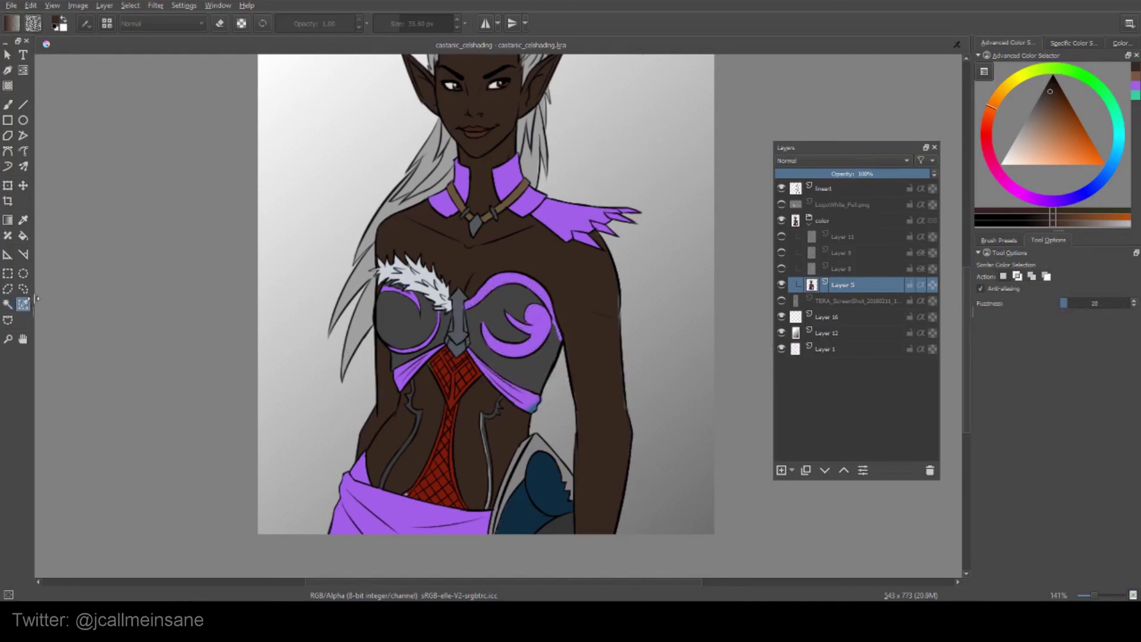
left_click(585, 444)
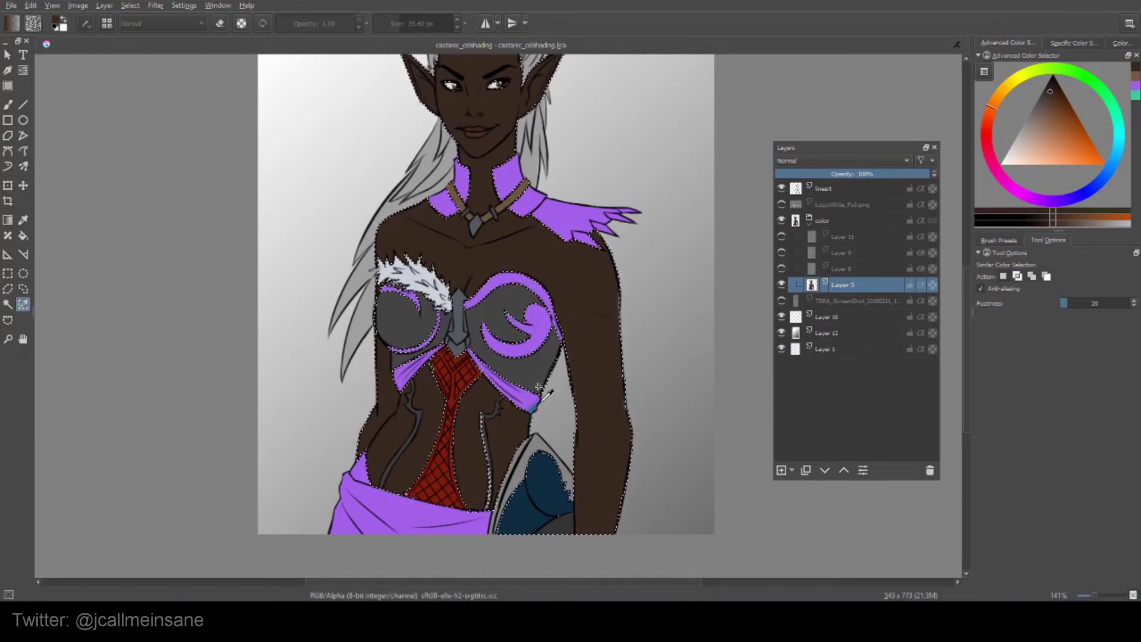
key("b")
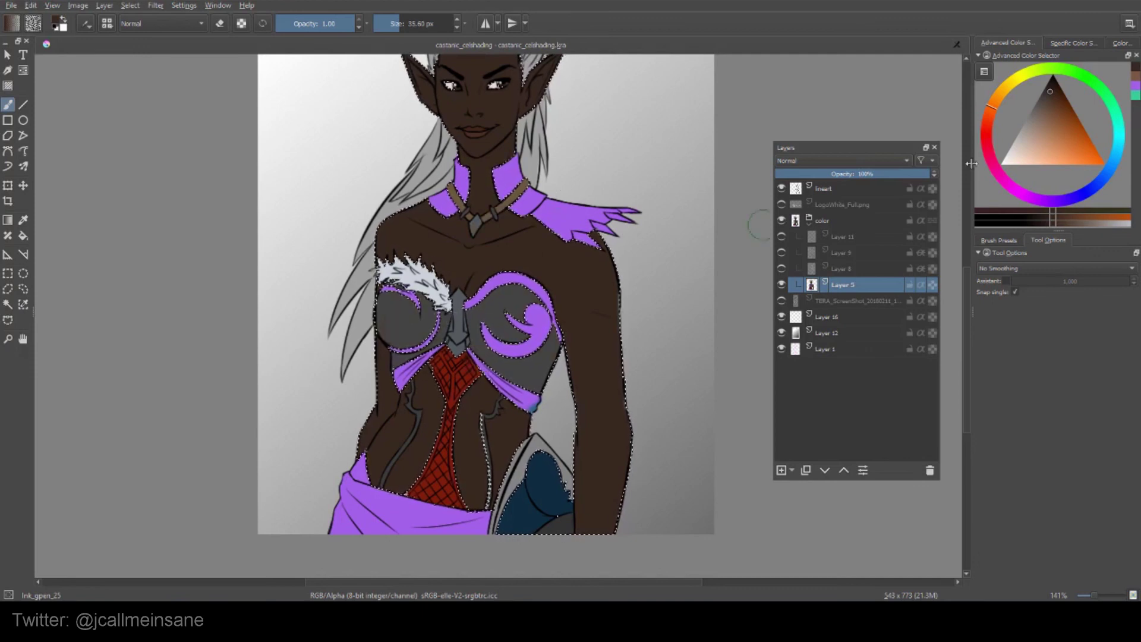
left_click(1135, 85)
left_click_drag(516, 323, 602, 323, "shift")
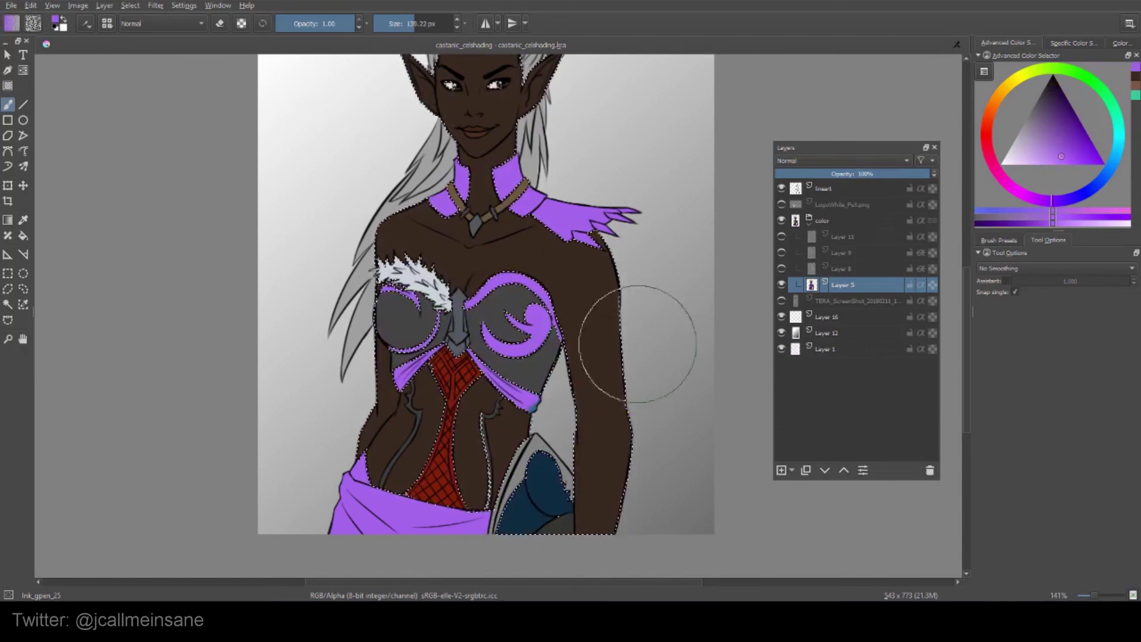
key("ctrl+shift+a")
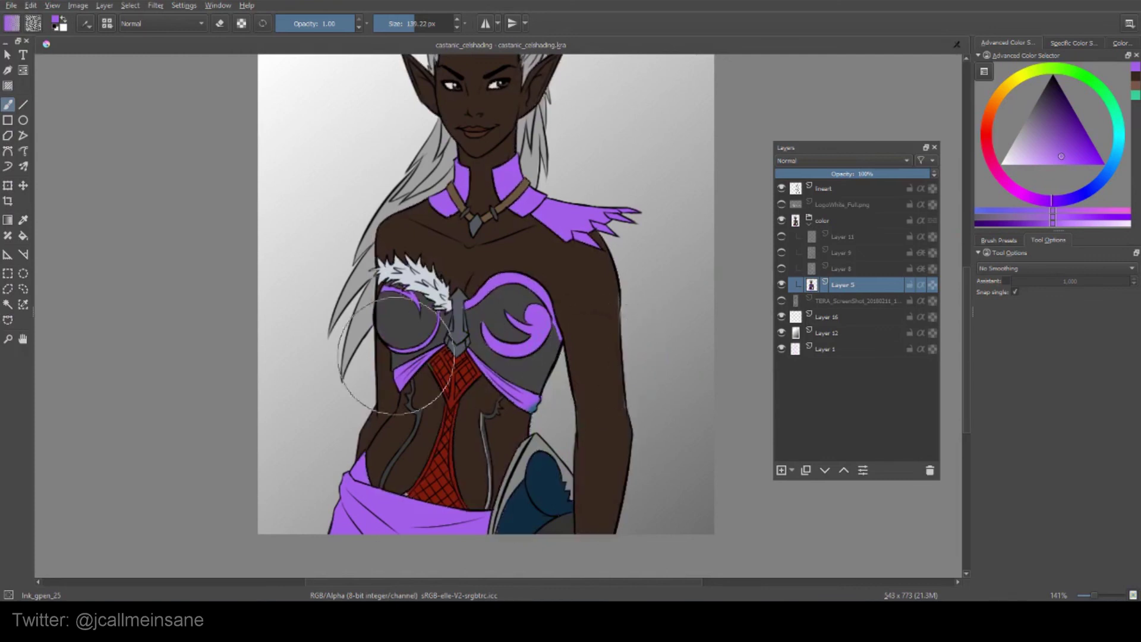
Step: Select the grey bodice areas by similar color, paint them purple on Layer 5, and clear the selection
left_click(23, 304)
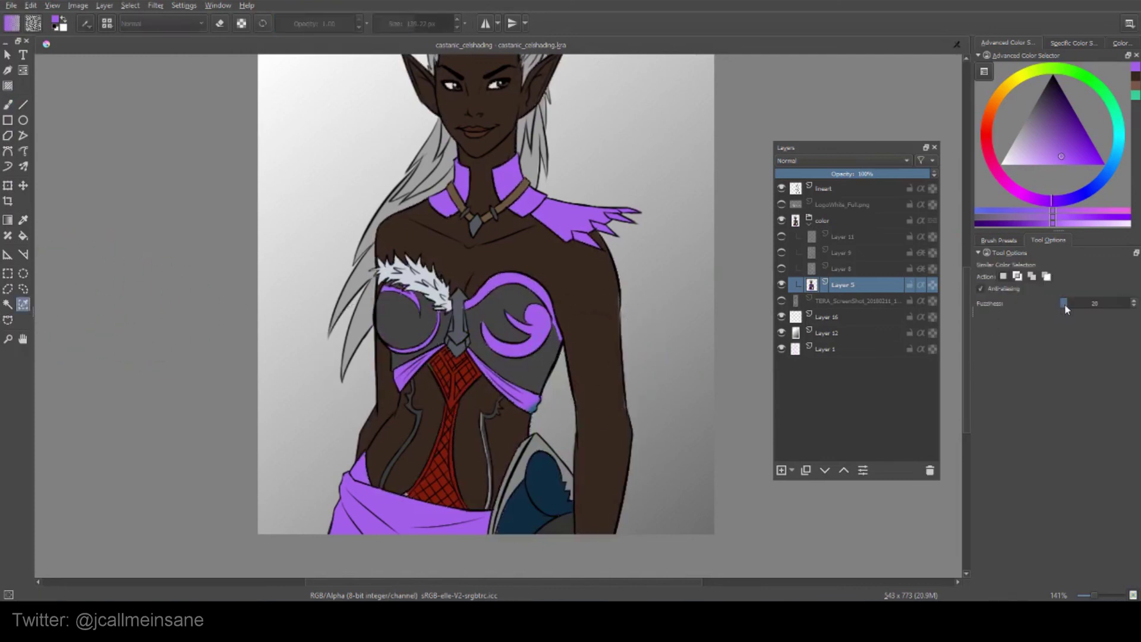
left_click_drag(1065, 305, 1063, 305)
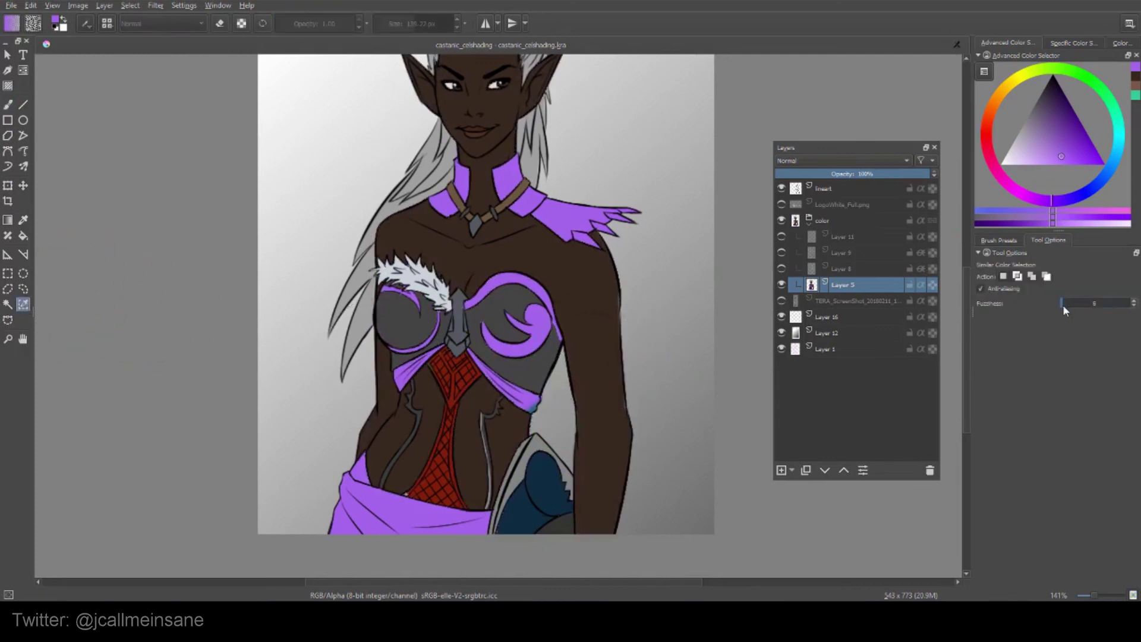
left_click(537, 381)
key("b")
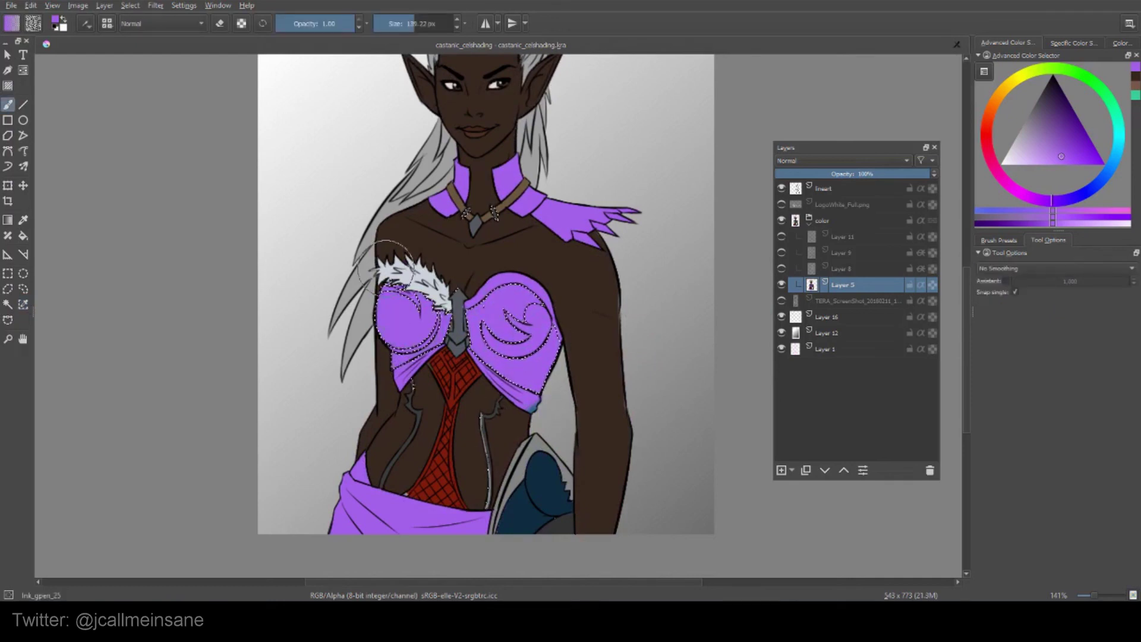
key("ctrl+shift+a")
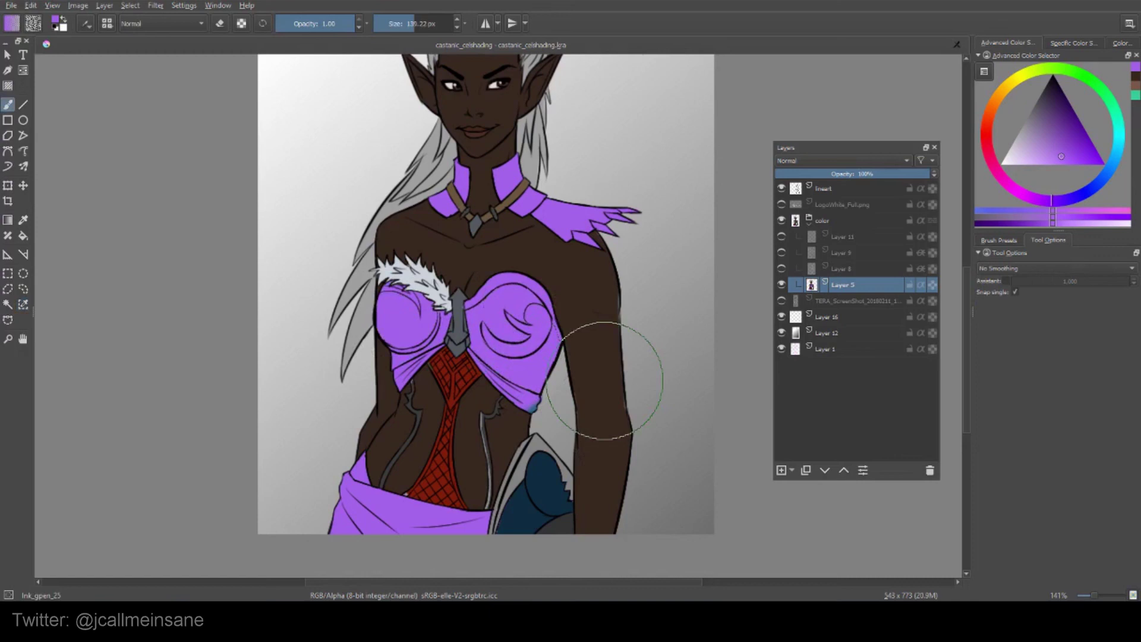
Step: Restore the bodice color selection, brush purple over the bodice and the necklace area, and clear the selection
key("ctrl+shift+d")
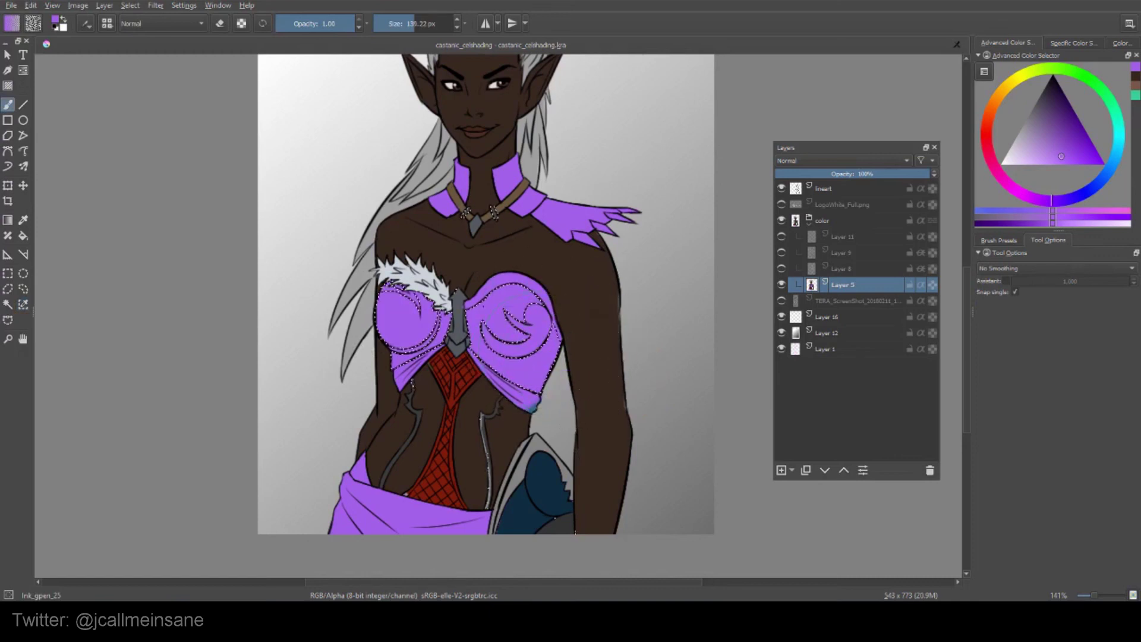
key("ctrl+z")
mouse_move(529, 333)
left_mouse_down()
mouse_move(383, 333)
mouse_move(437, 330)
mouse_move(426, 292)
left_mouse_up()
left_click_drag(460, 207, 458, 227)
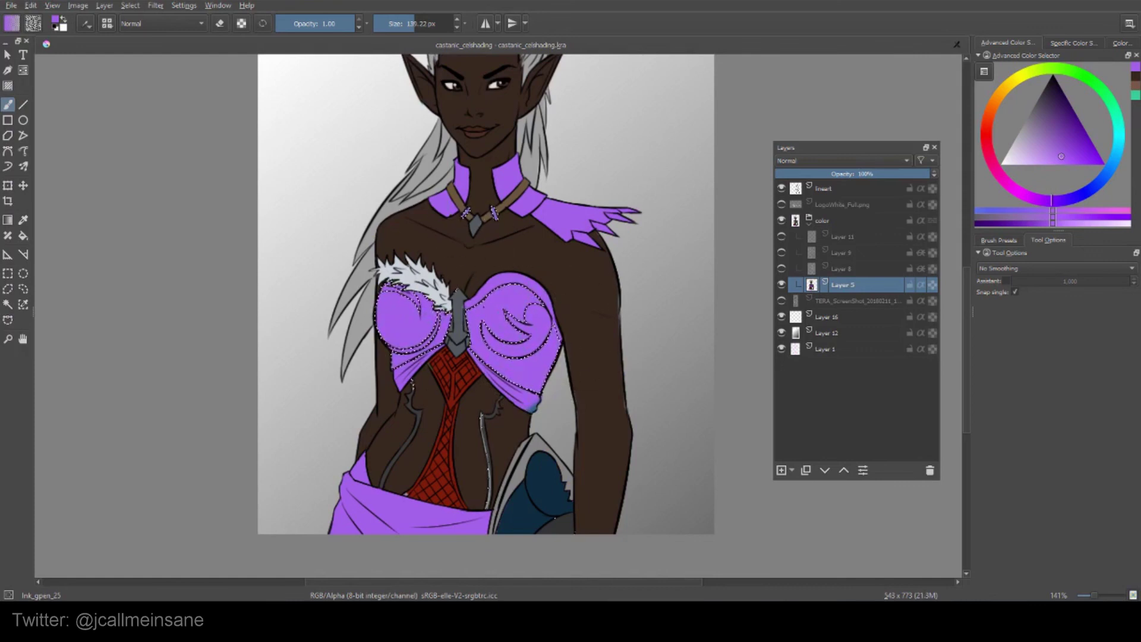
key("ctrl+shift+a")
Step: Look through the options of the path selection and outline selection tools
left_click(8, 319)
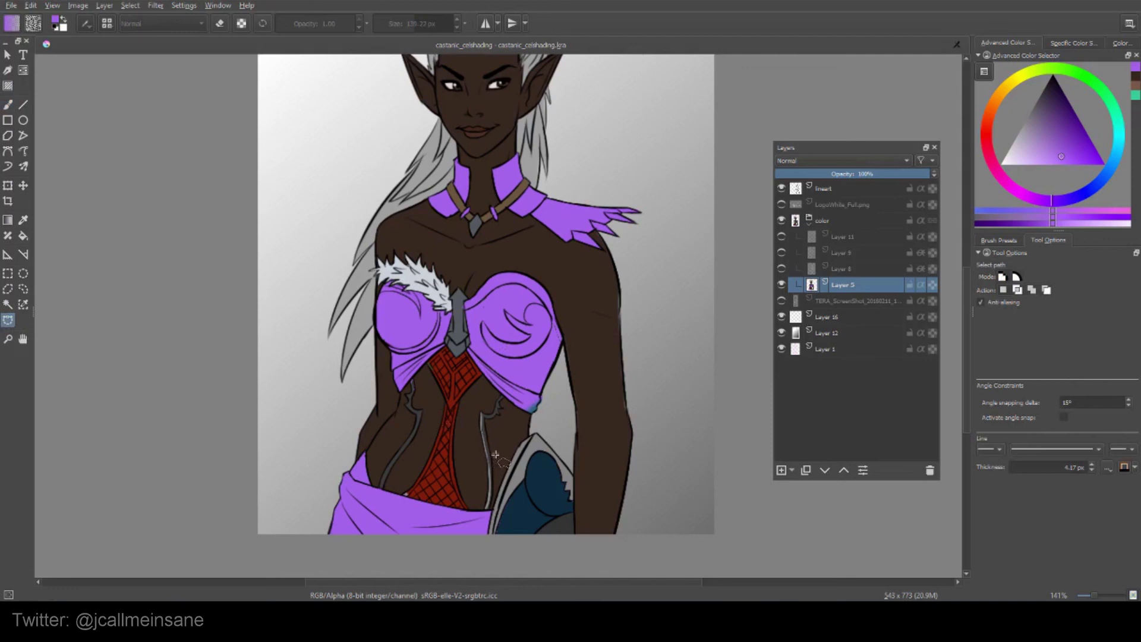
left_click(1087, 468)
left_click(26, 294)
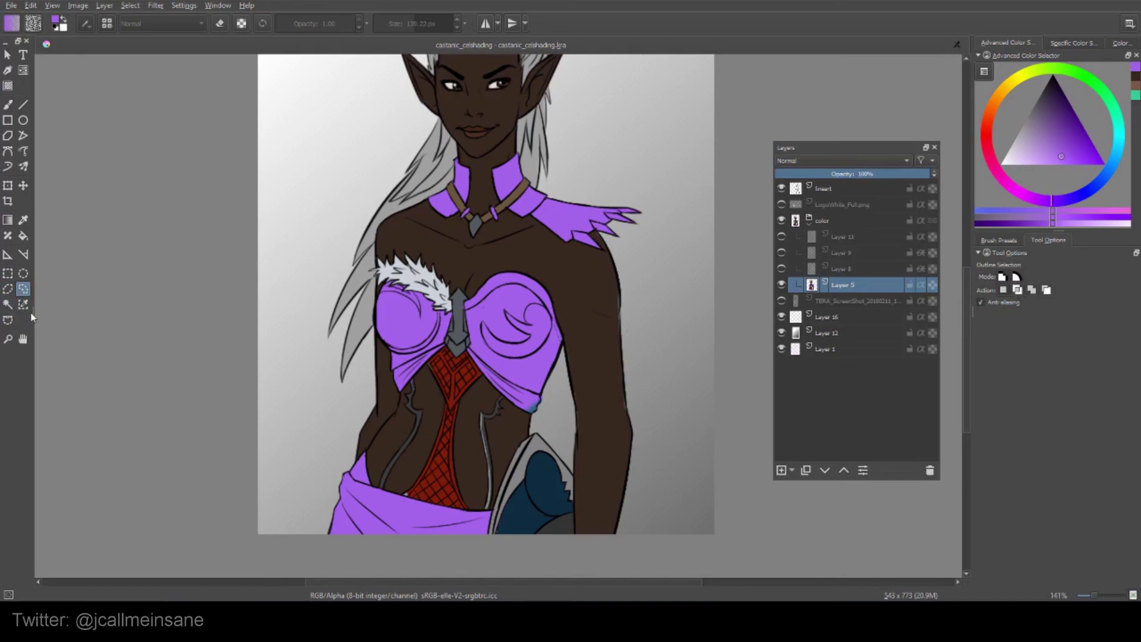
Step: Draw a polygonal selection around the character's chest and shoulders and clear it
left_click(8, 289)
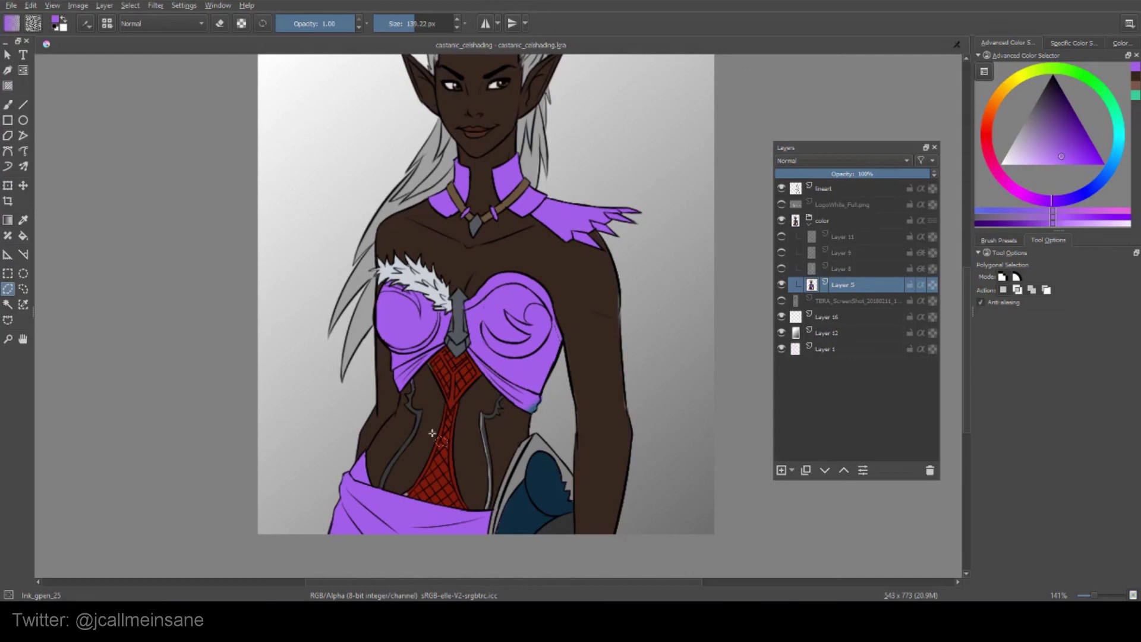
left_click(342, 348)
left_click(386, 267)
left_click(495, 219)
left_click(626, 220)
left_click(627, 326)
left_click(378, 385)
left_click(342, 348)
key("ctrl+shift+a")
Step: Return to the brush with its presets shown, and hide and collapse the color group
left_click(23, 289)
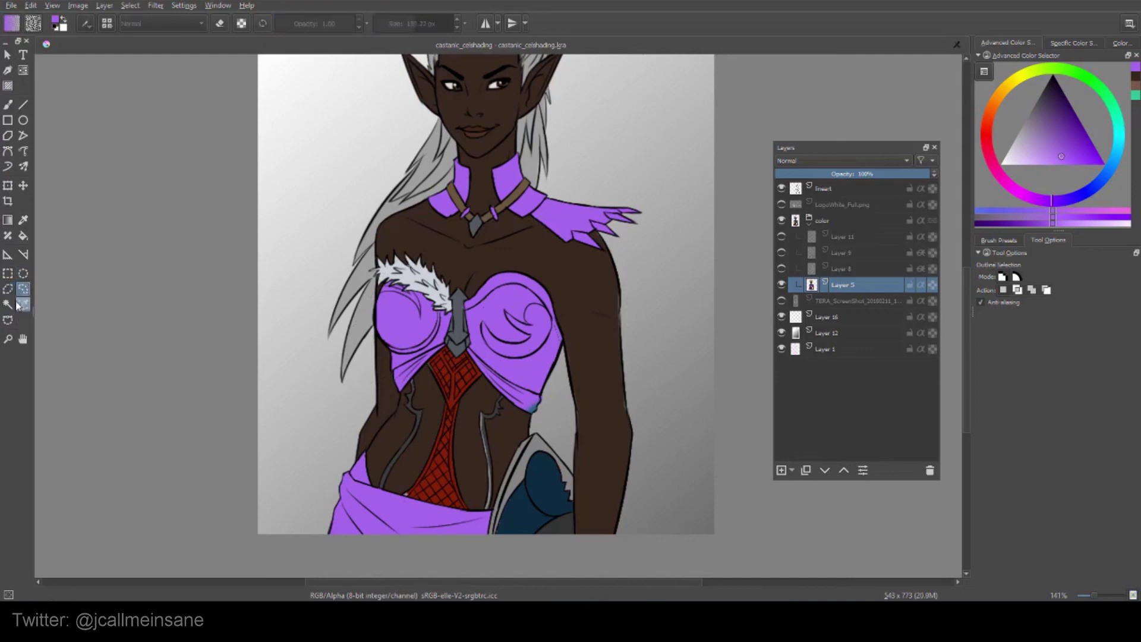
key("b")
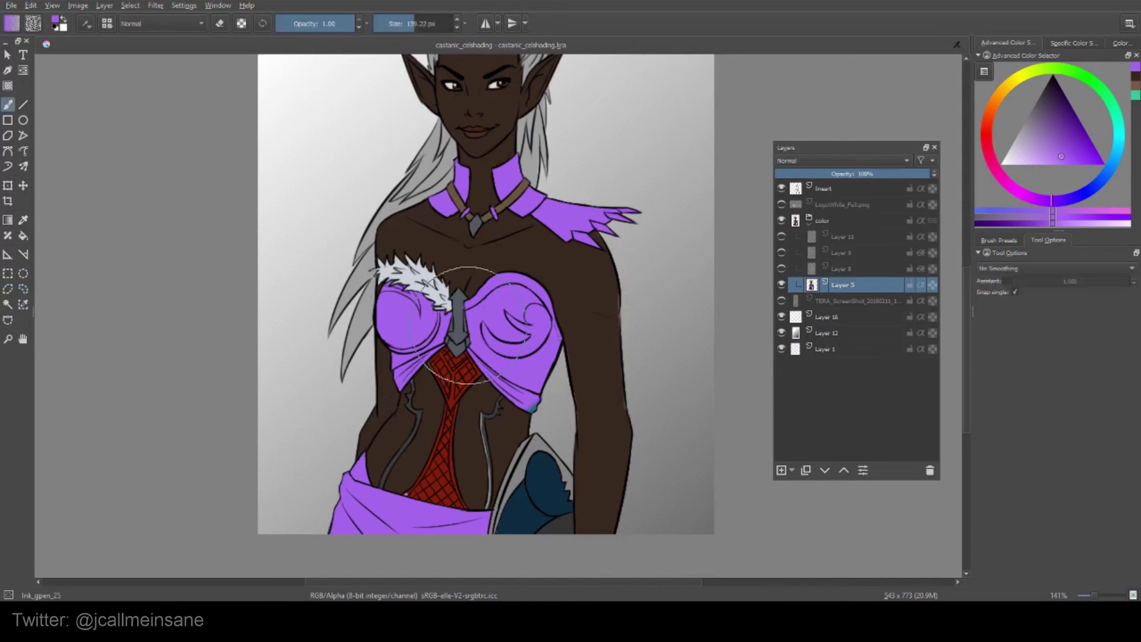
mouse_move(506, 304)
left_mouse_down()
mouse_move(515, 380)
mouse_move(495, 354)
mouse_move(506, 355)
left_mouse_up()
scroll(488, 312, "down", 1)
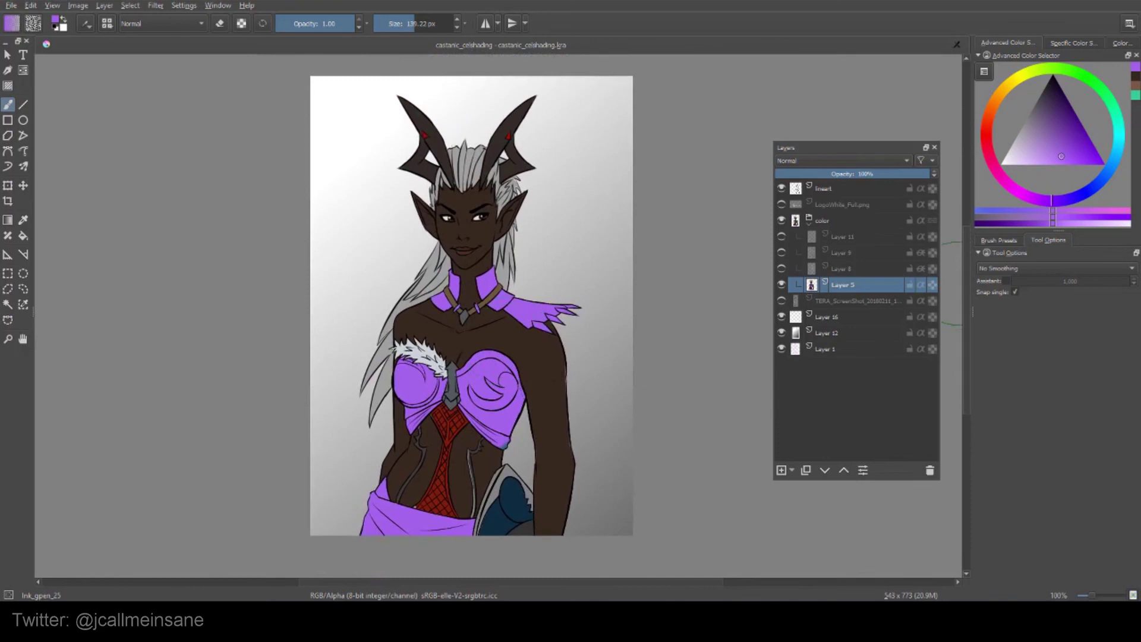
left_click(999, 240)
left_click(783, 220)
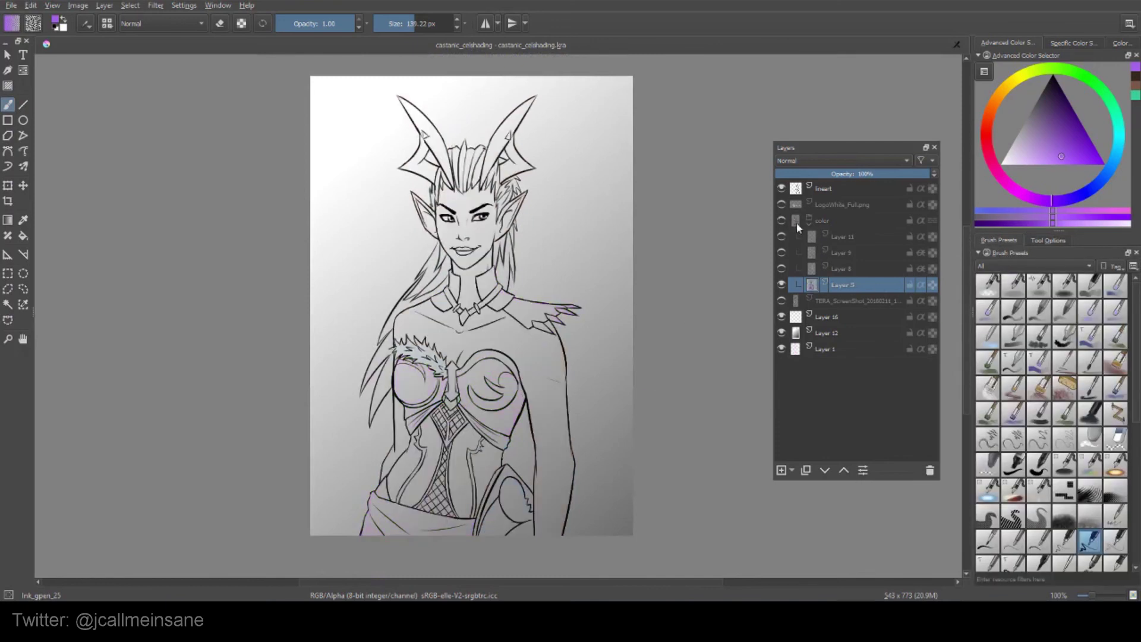
left_click(796, 222)
mouse_move(825, 268)
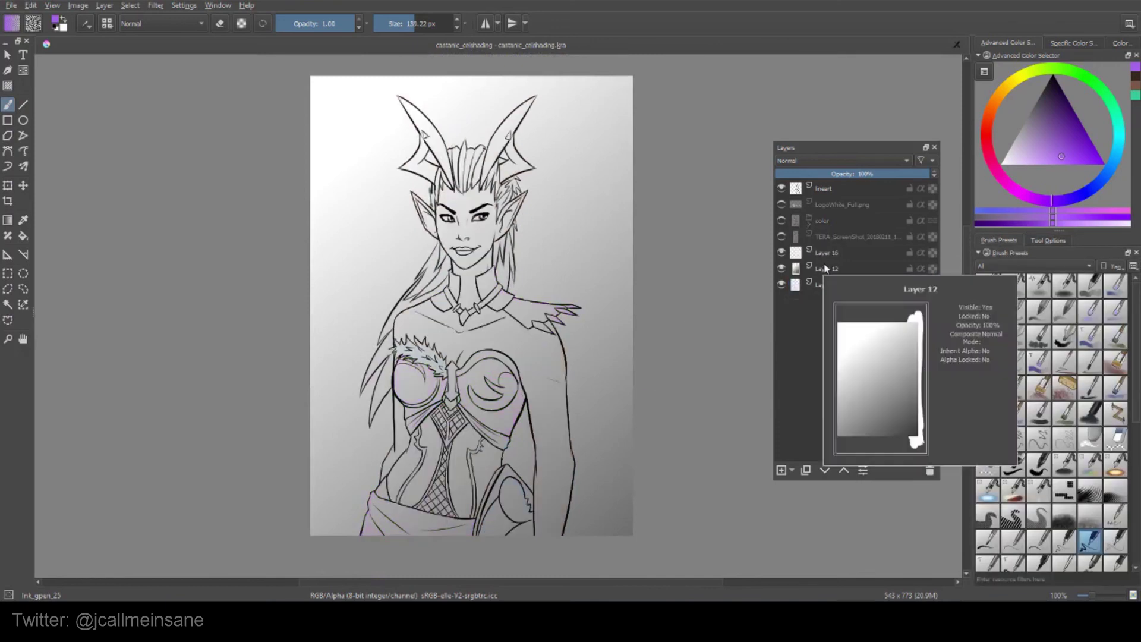